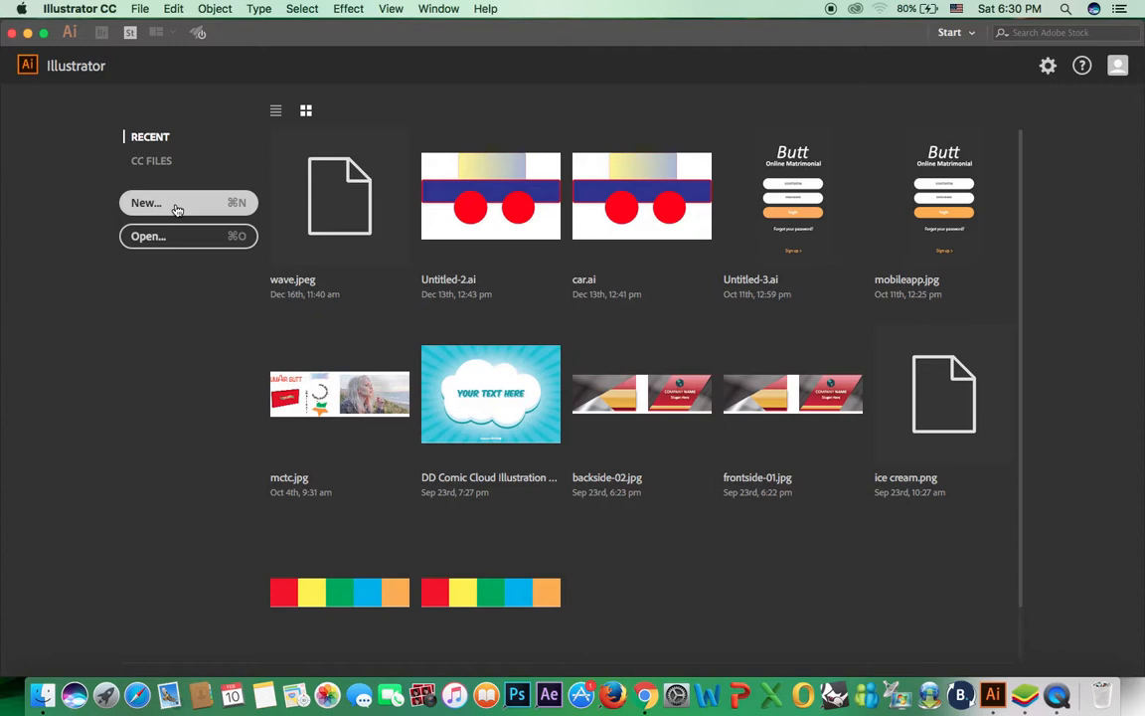
- Create a new A4 document in landscape orientation, 841.89 x 595.28 points, in CMYK color mode
click(209, 203)
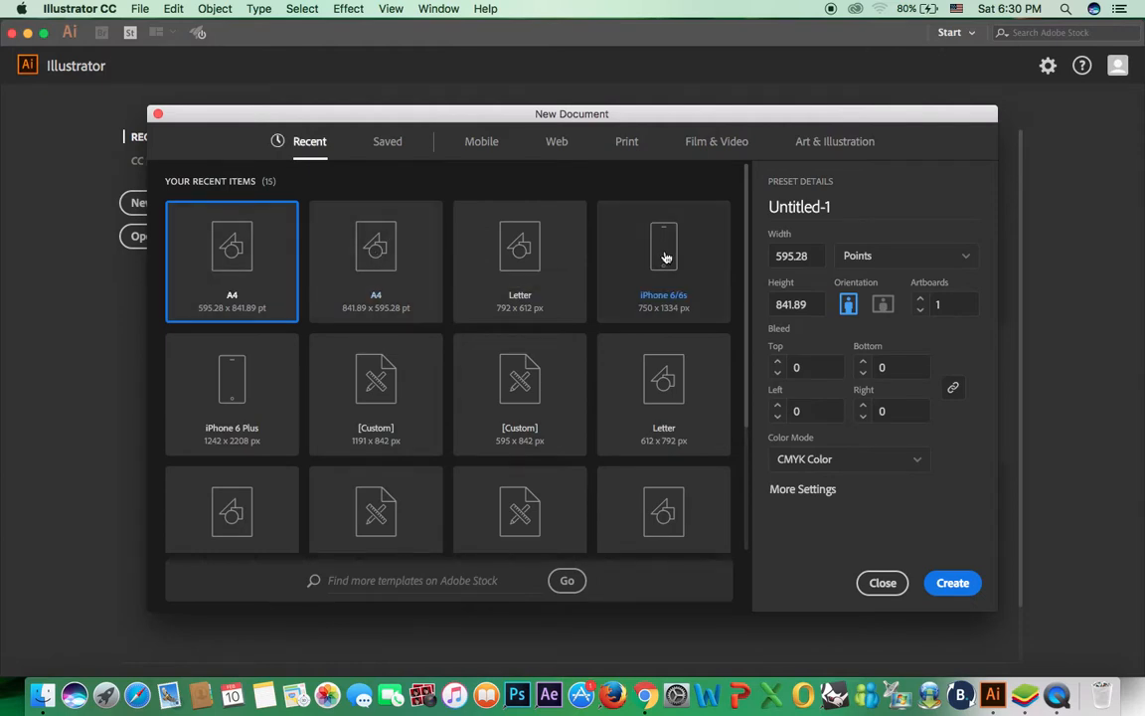
click(883, 307)
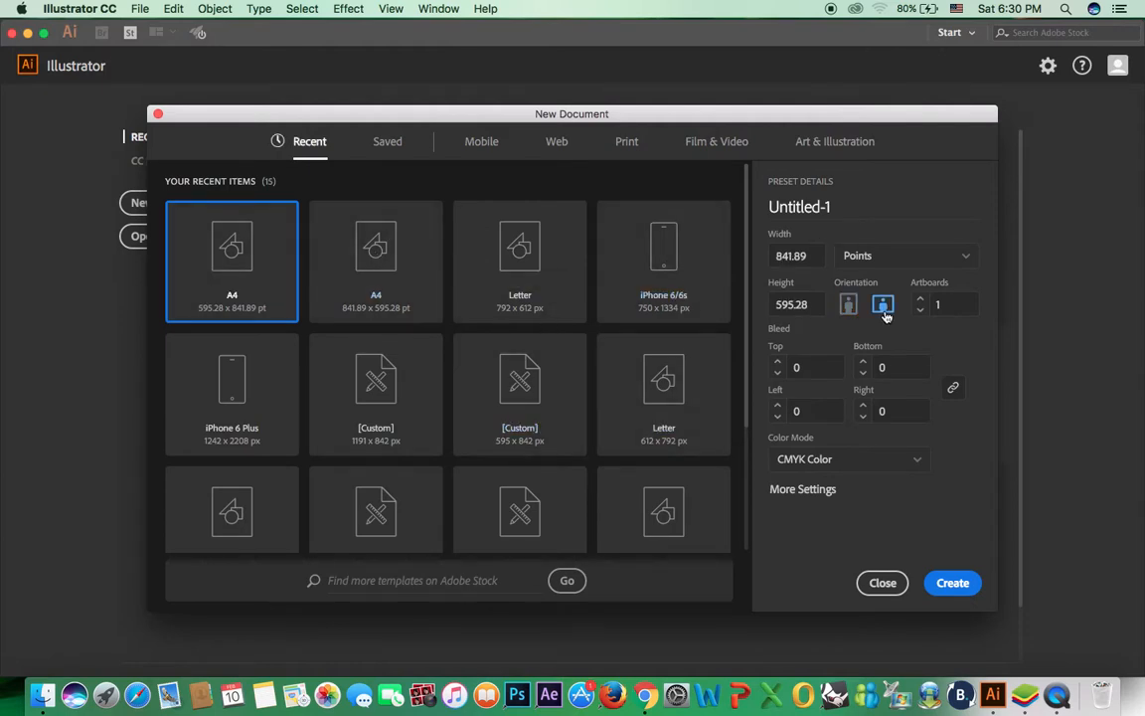
click(959, 591)
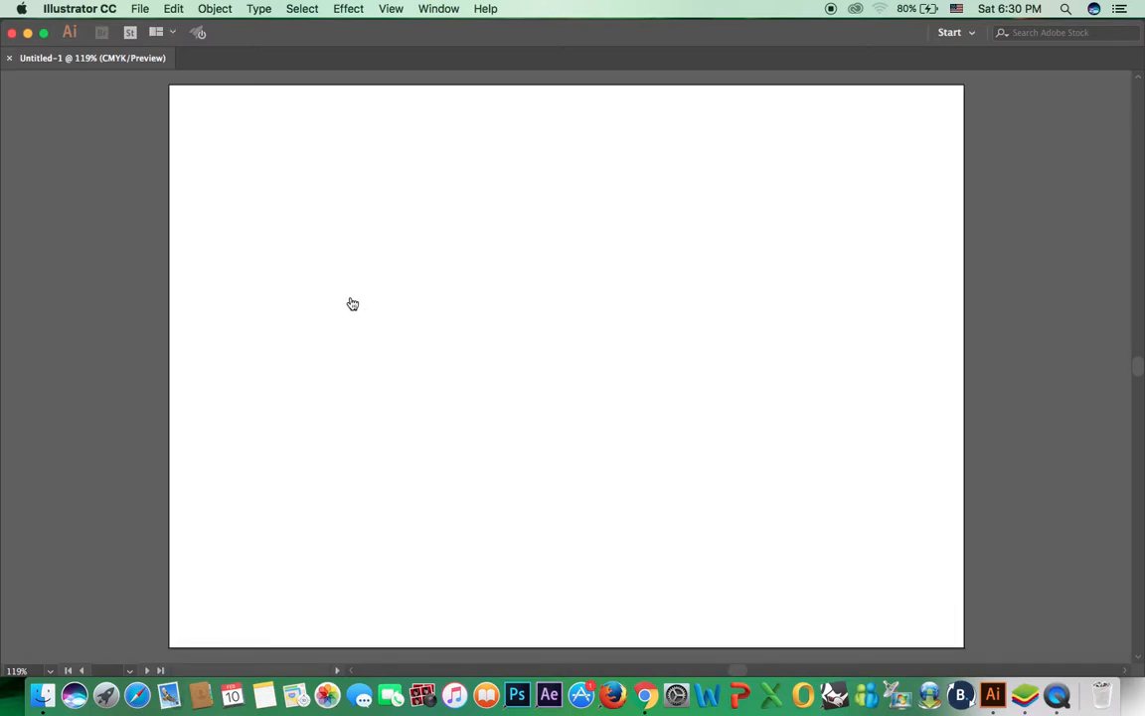
- Place banana.jpg from the Desktop into the document and position it within the artboard
click(146, 12)
click(169, 245)
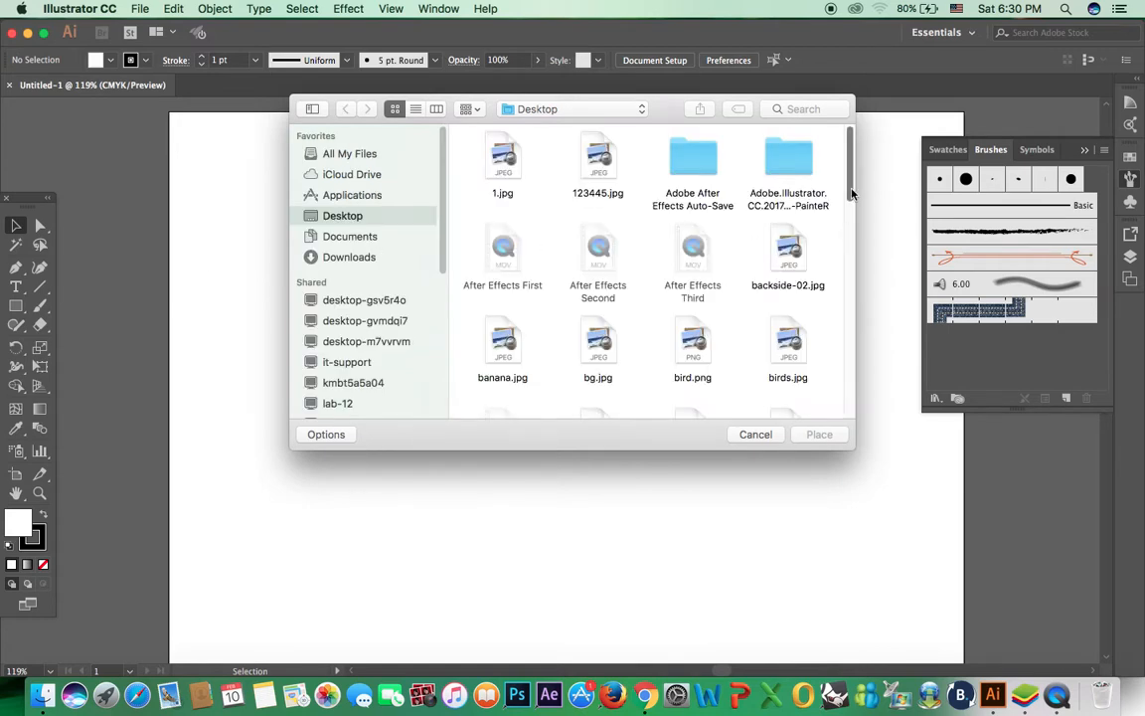
mouse_move(851, 193)
mouse_down()
mouse_move(849, 229)
mouse_move(851, 175)
mouse_move(850, 193)
mouse_up()
click(504, 238)
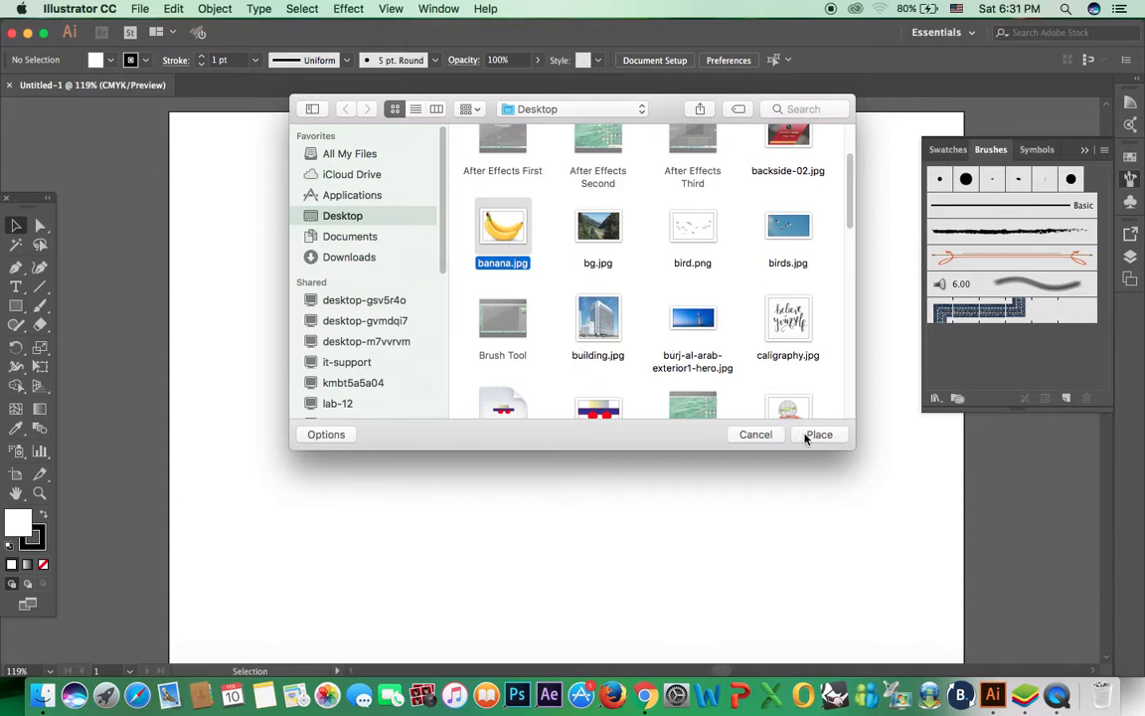
click(817, 434)
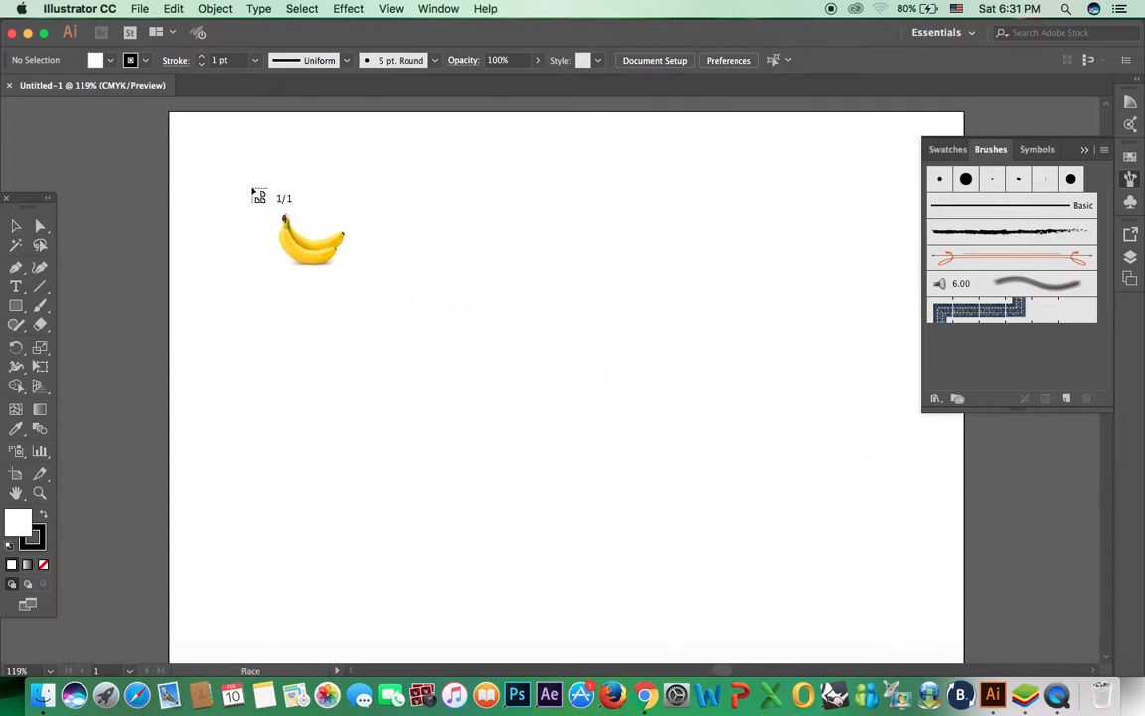
click(229, 205)
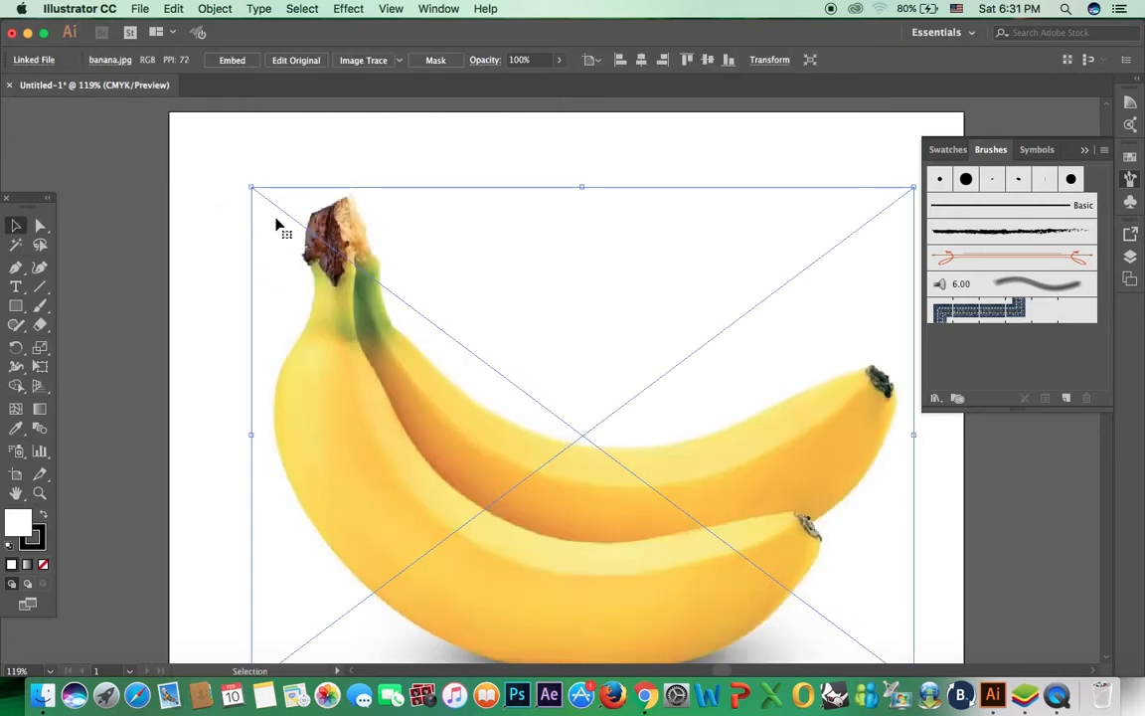
key(super+minus)
drag(368, 304, 342, 288)
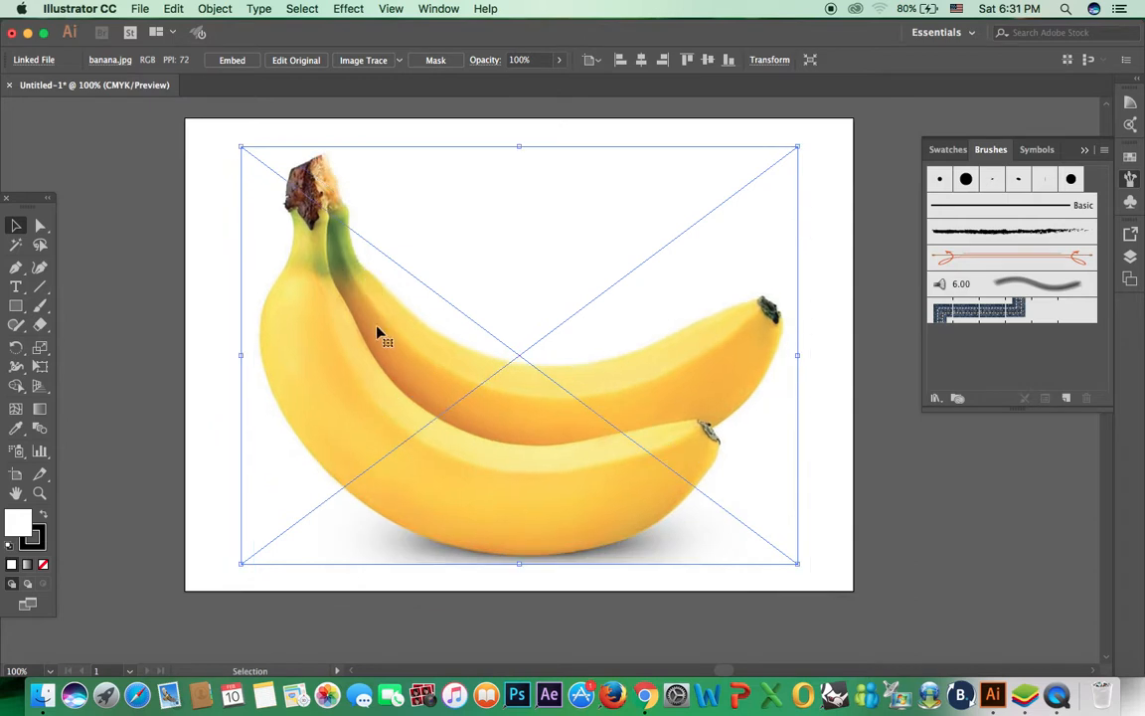
- Lock the placed banana image so it serves as a fixed tracing template
click(216, 9)
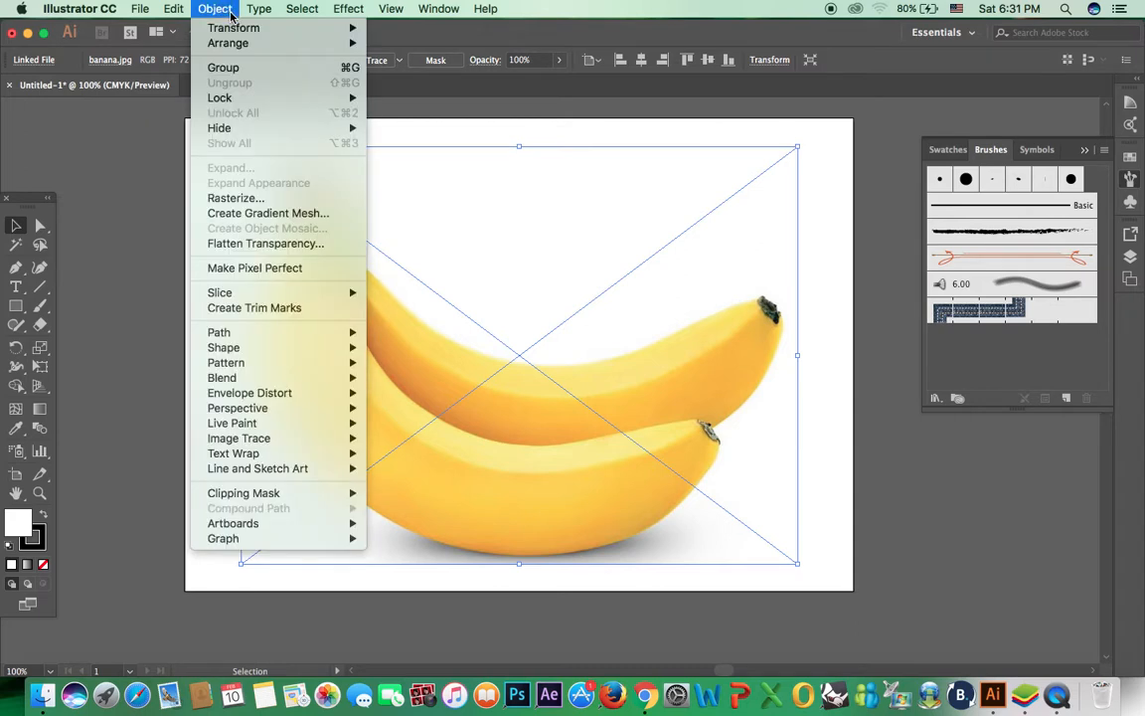
mouse_move(241, 98)
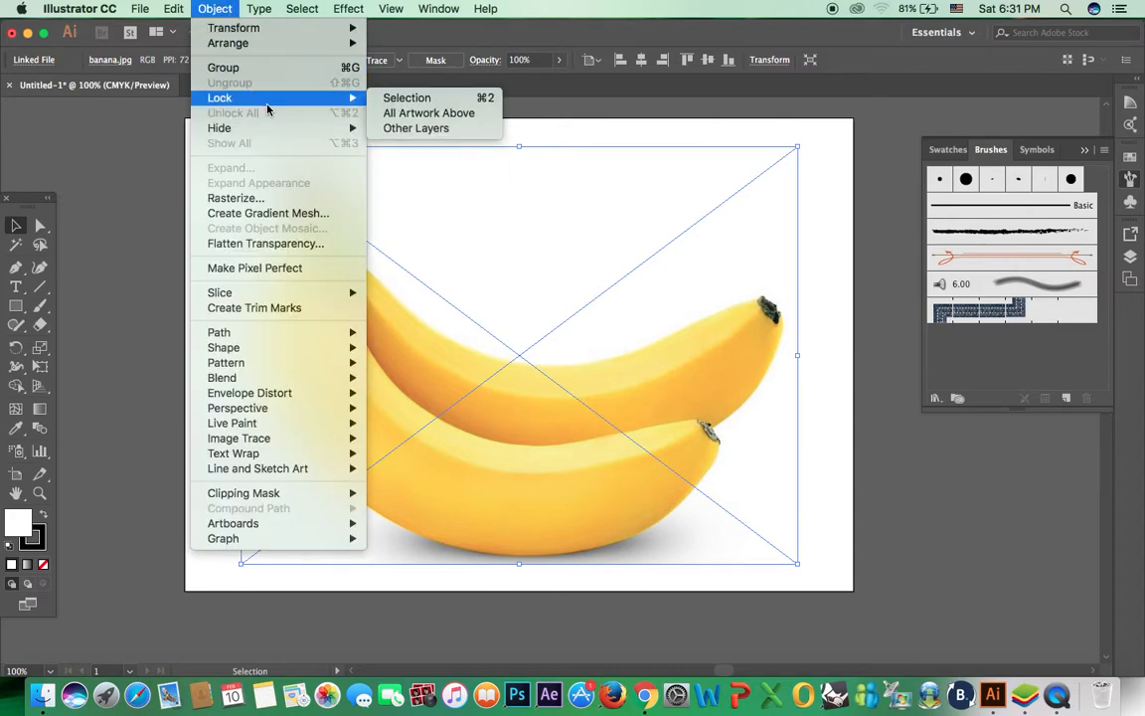
click(411, 103)
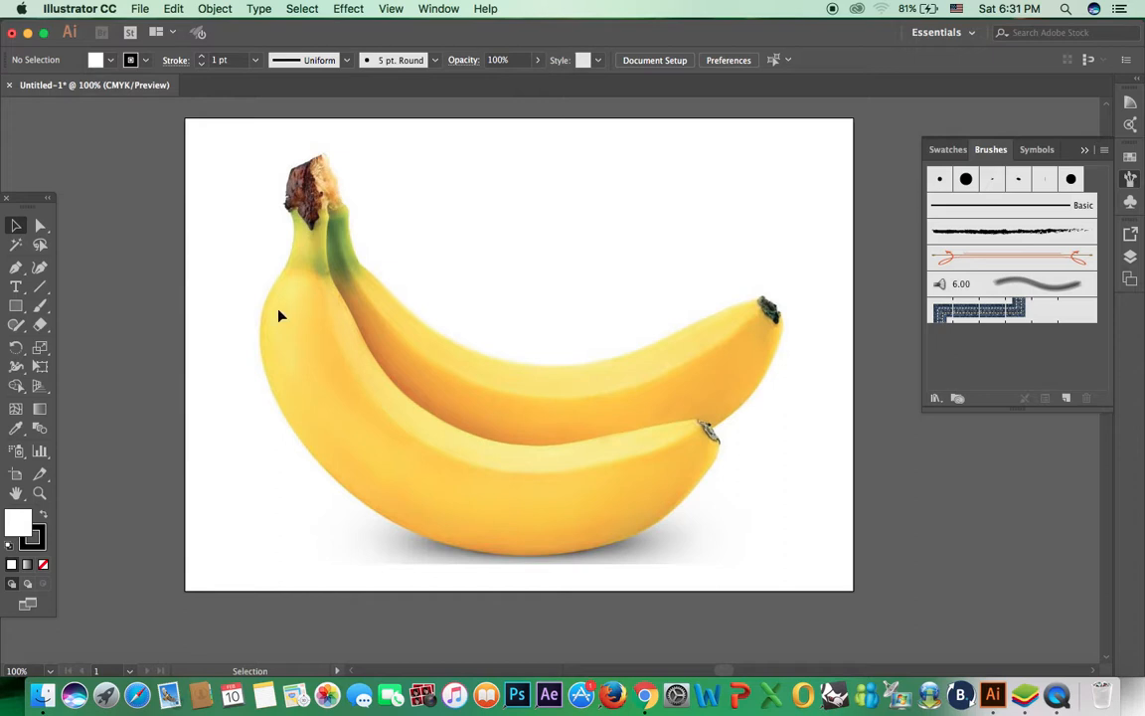
- Activate the Pen tool and set both the fill and the stroke to None
drag(15, 266, 57, 269)
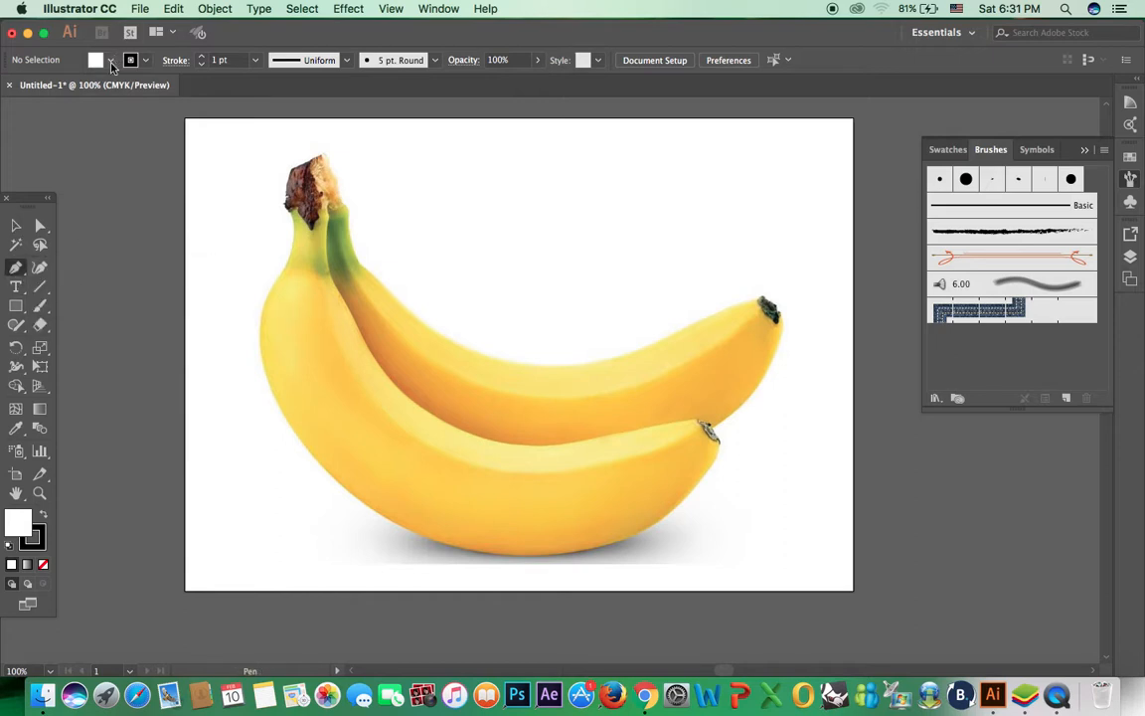
click(103, 60)
click(12, 88)
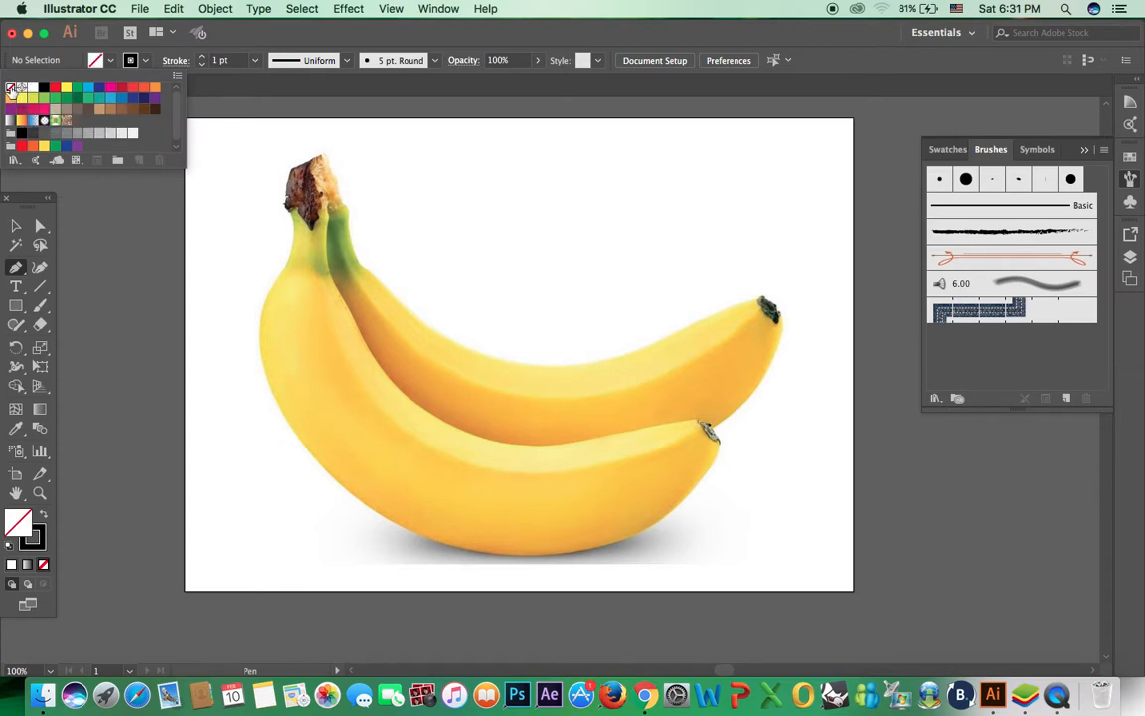
click(336, 37)
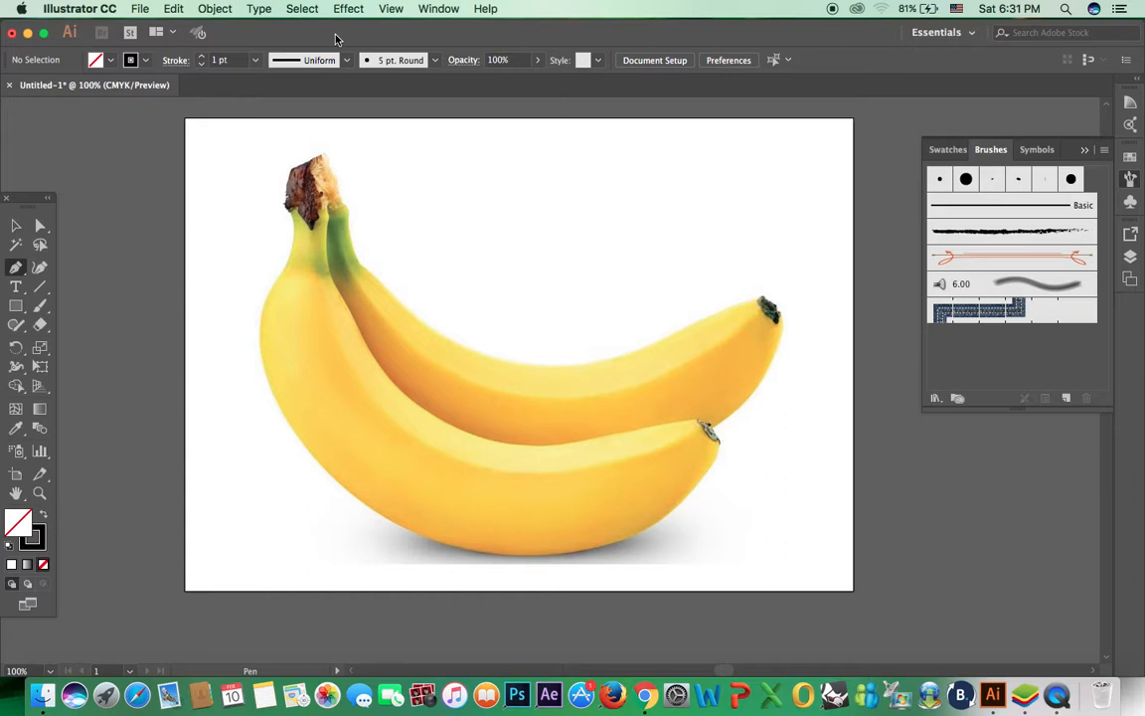
key(super+equal)
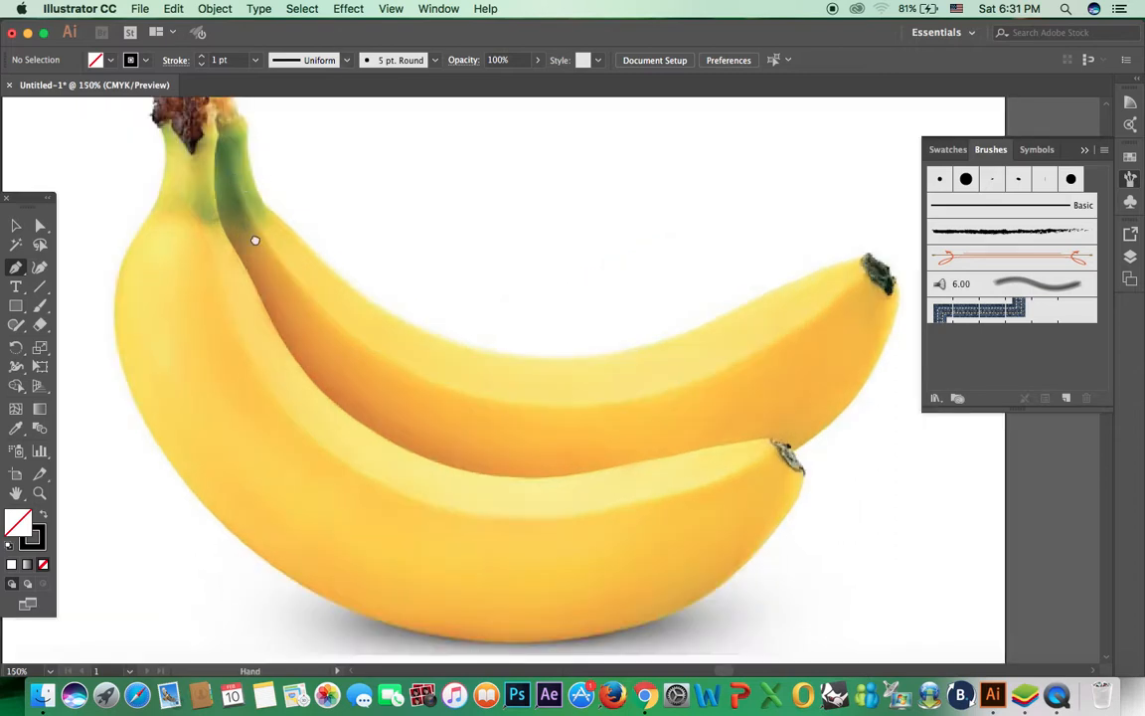
drag(252, 237, 376, 387)
key(super+minus)
key(super+minus)
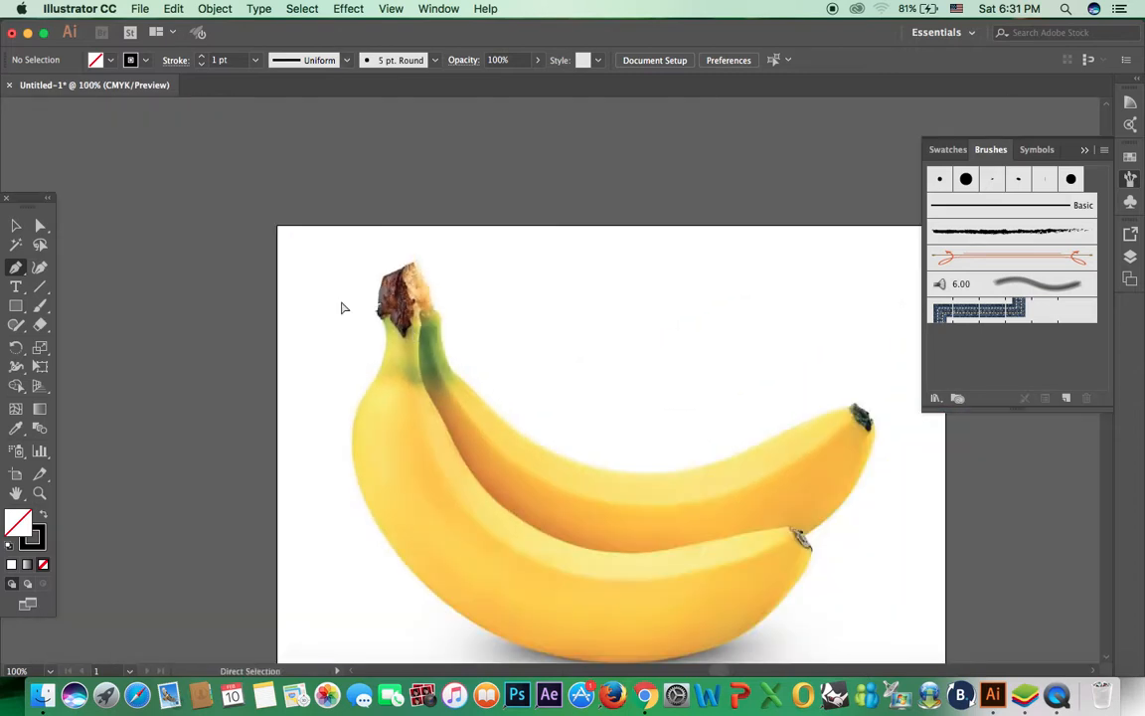
key(super+equal)
key(super+equal)
key(super+equal)
key(super+equal)
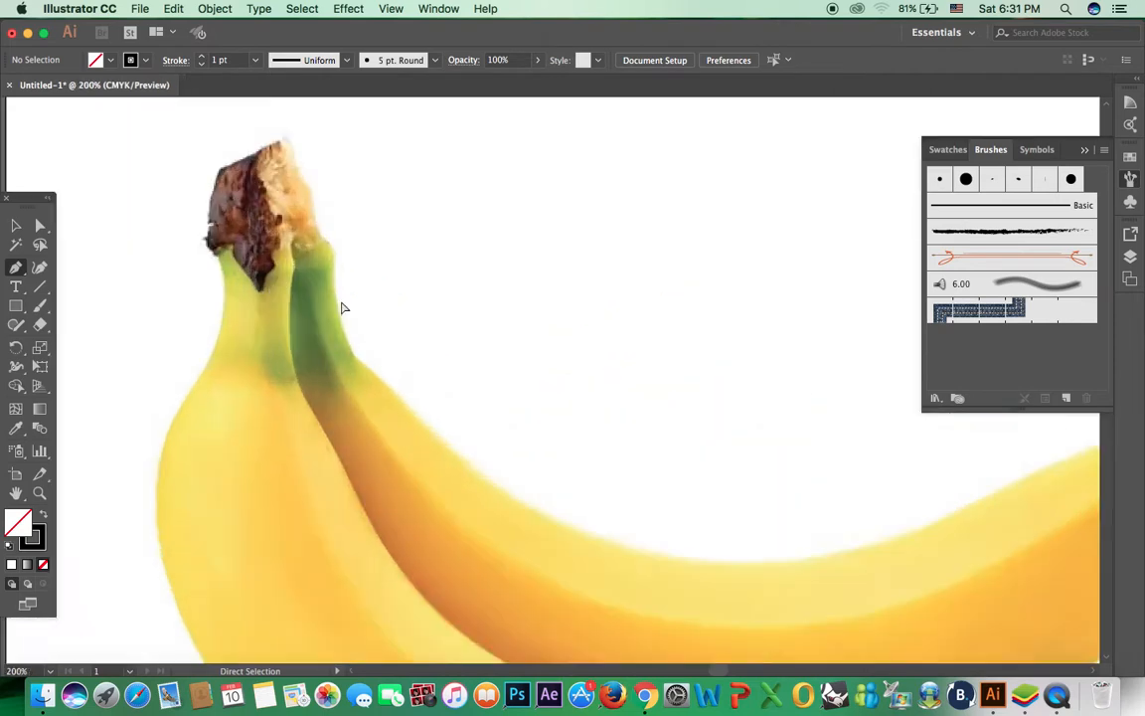
scroll(368, 255, left, 5)
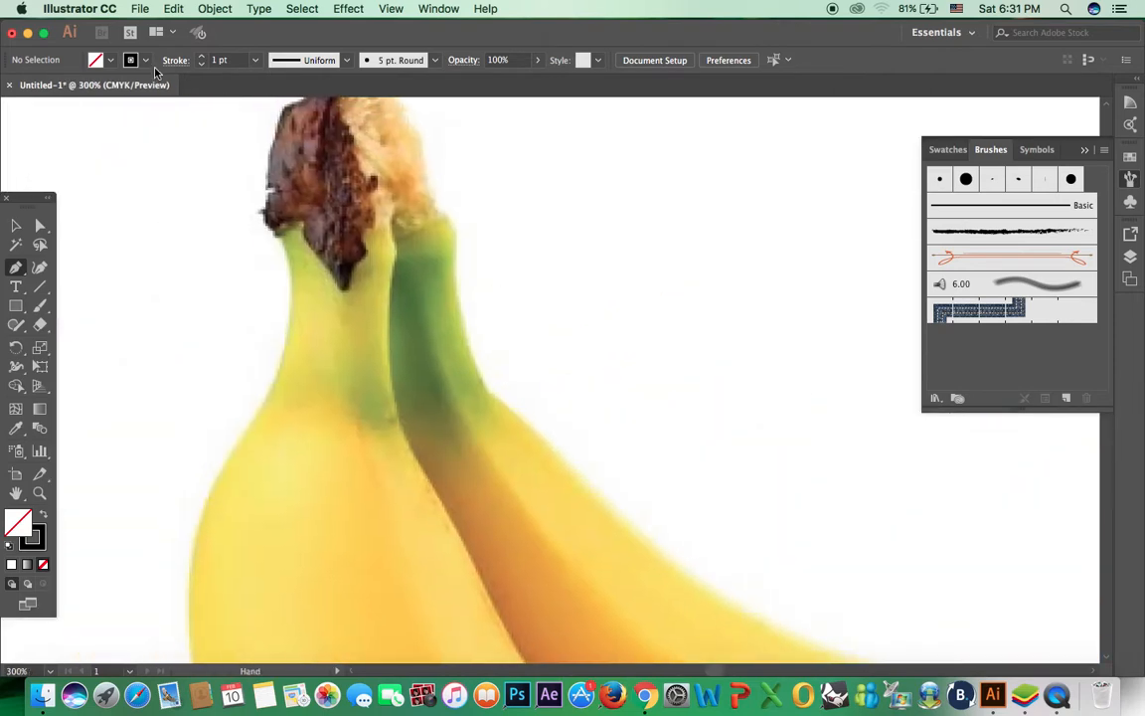
click(146, 62)
click(11, 87)
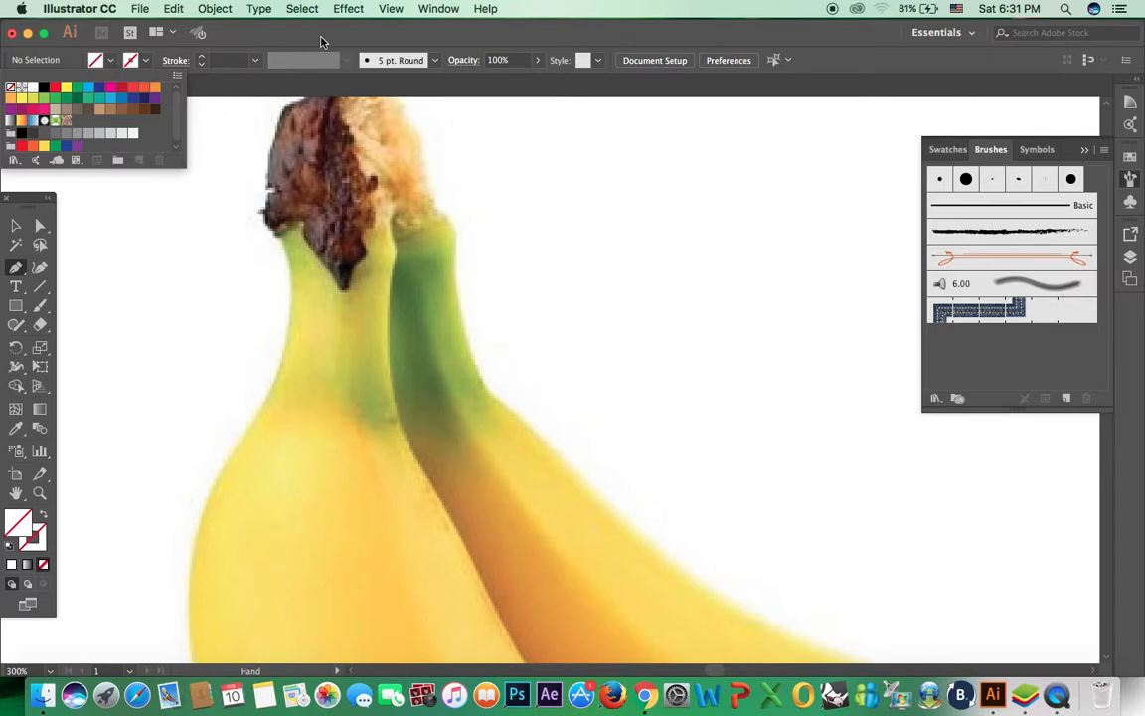
- Trace the outer side, curved base and inner side of the front banana's green neck with the Pen tool
drag(286, 190, 239, 155)
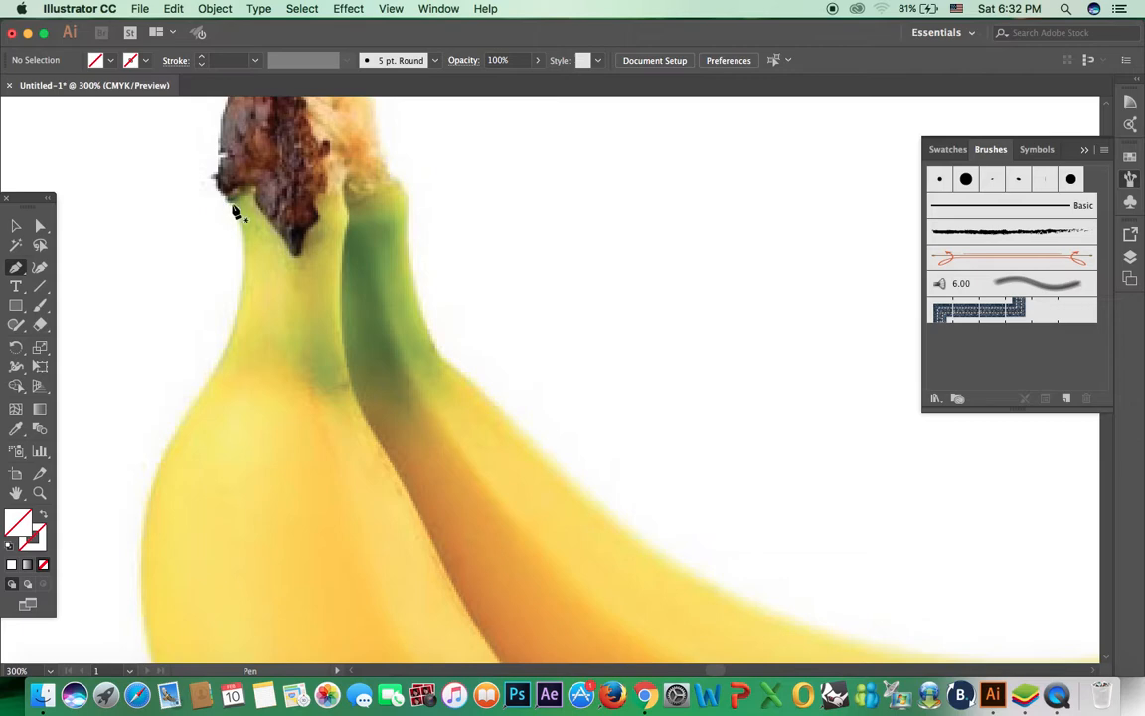
click(228, 198)
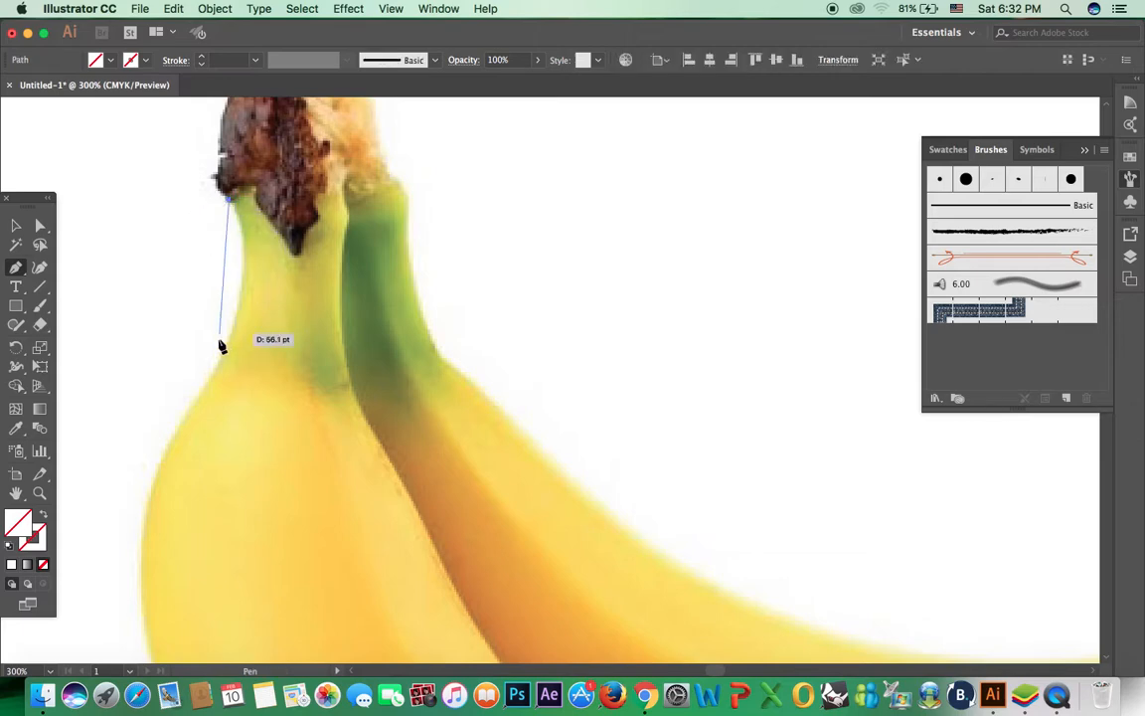
drag(218, 365, 166, 466)
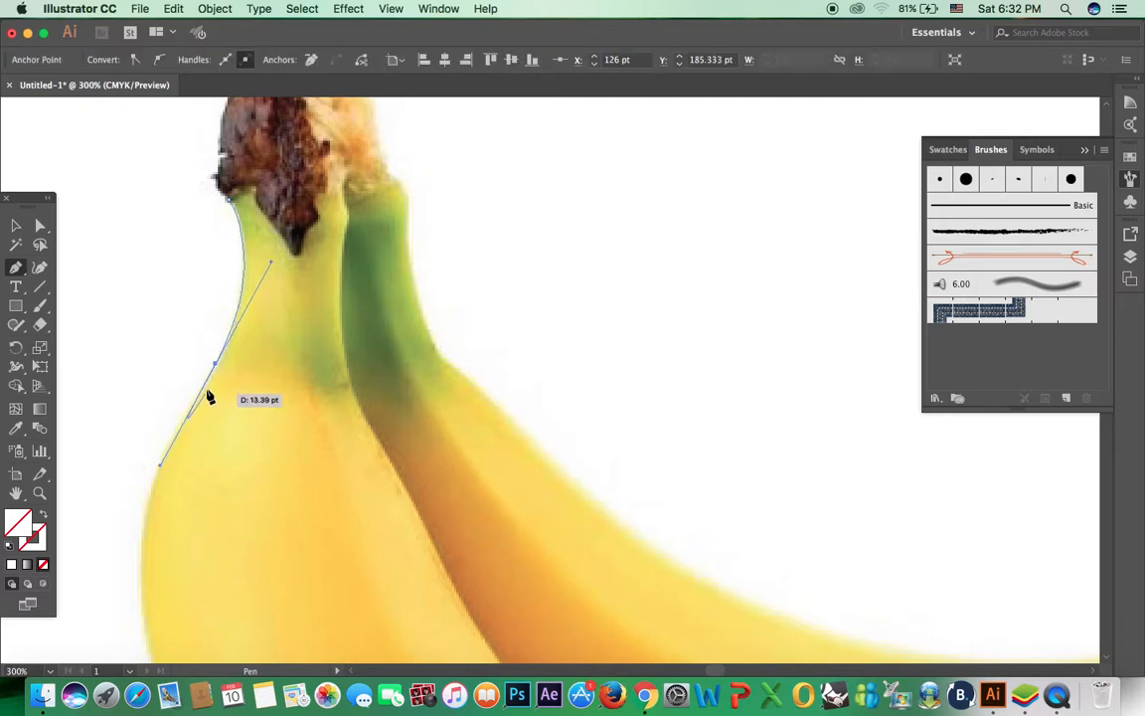
click(218, 365)
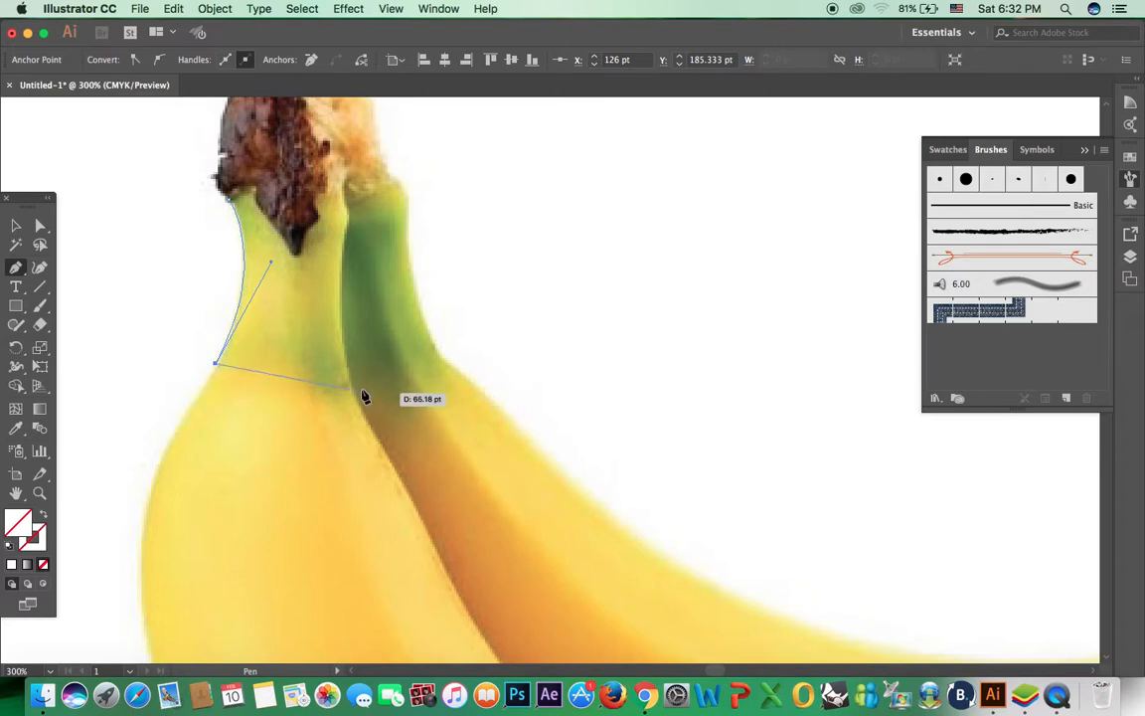
drag(364, 389, 496, 373)
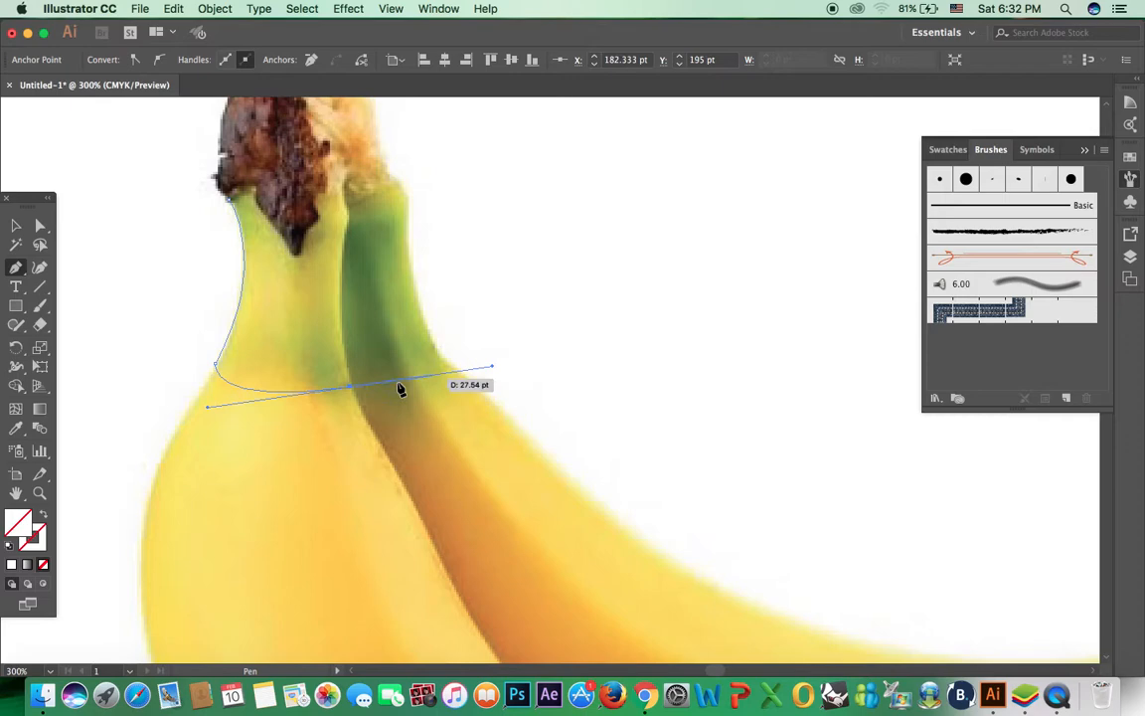
click(350, 387)
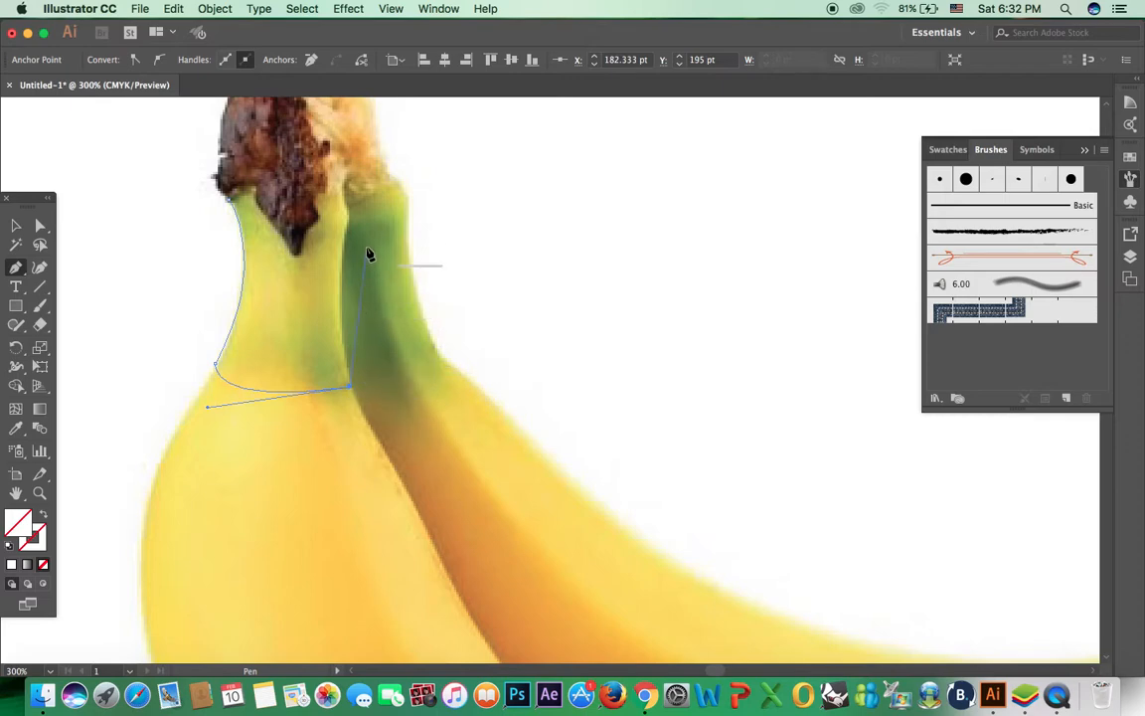
drag(350, 217, 370, 130)
click(350, 219)
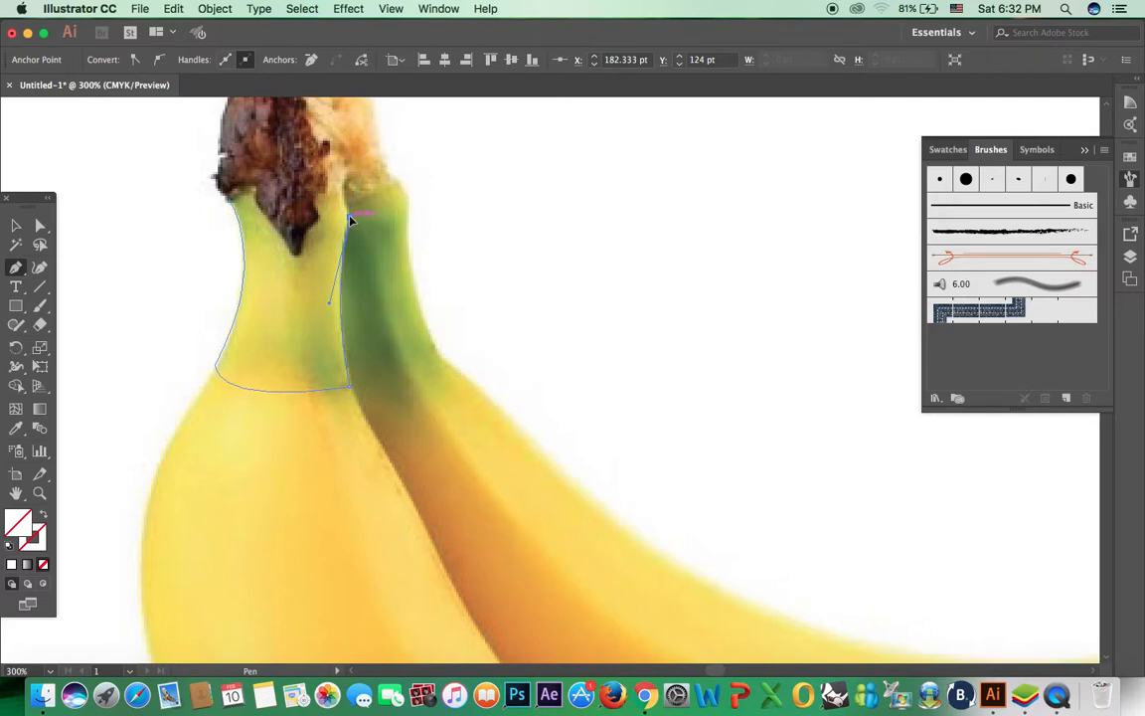
- Continue the neck outline along the jagged edge of the brown stem and close the path at its starting point
drag(349, 176, 308, 240)
click(300, 238)
click(299, 252)
drag(294, 261, 259, 208)
drag(257, 207, 256, 189)
click(254, 187)
click(251, 186)
click(244, 193)
click(238, 195)
drag(235, 206, 270, 262)
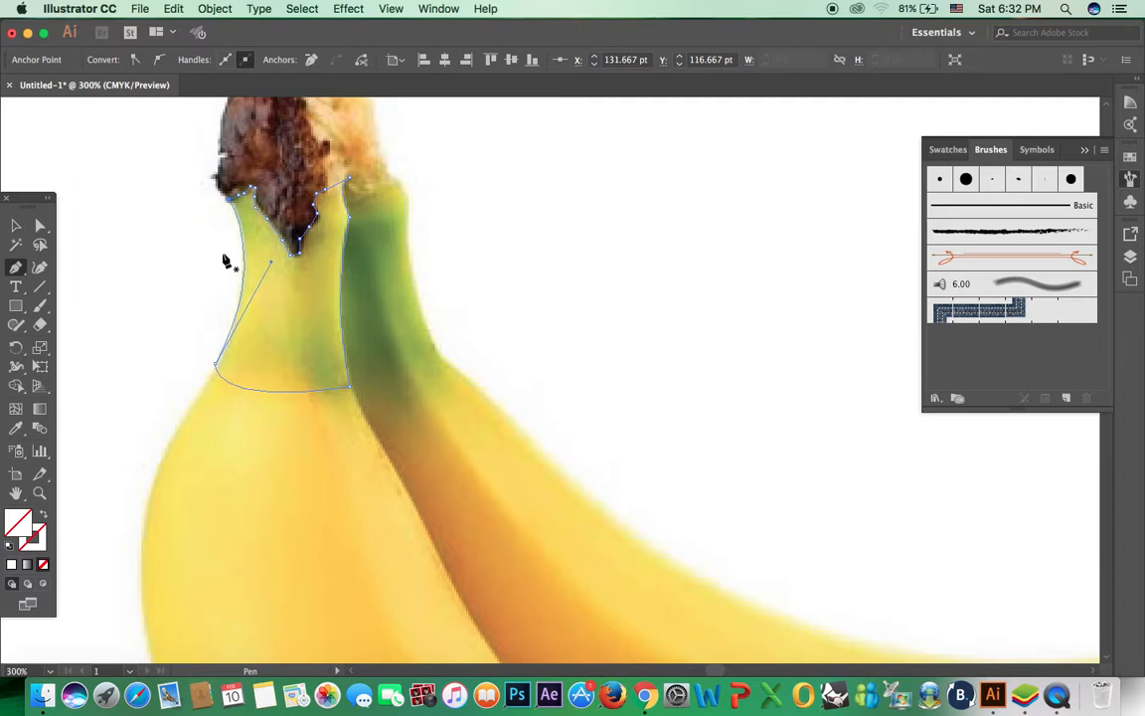
- Fill the neck shape with a yellow-green sampled from the banana photo using the Eyedropper
key(i)
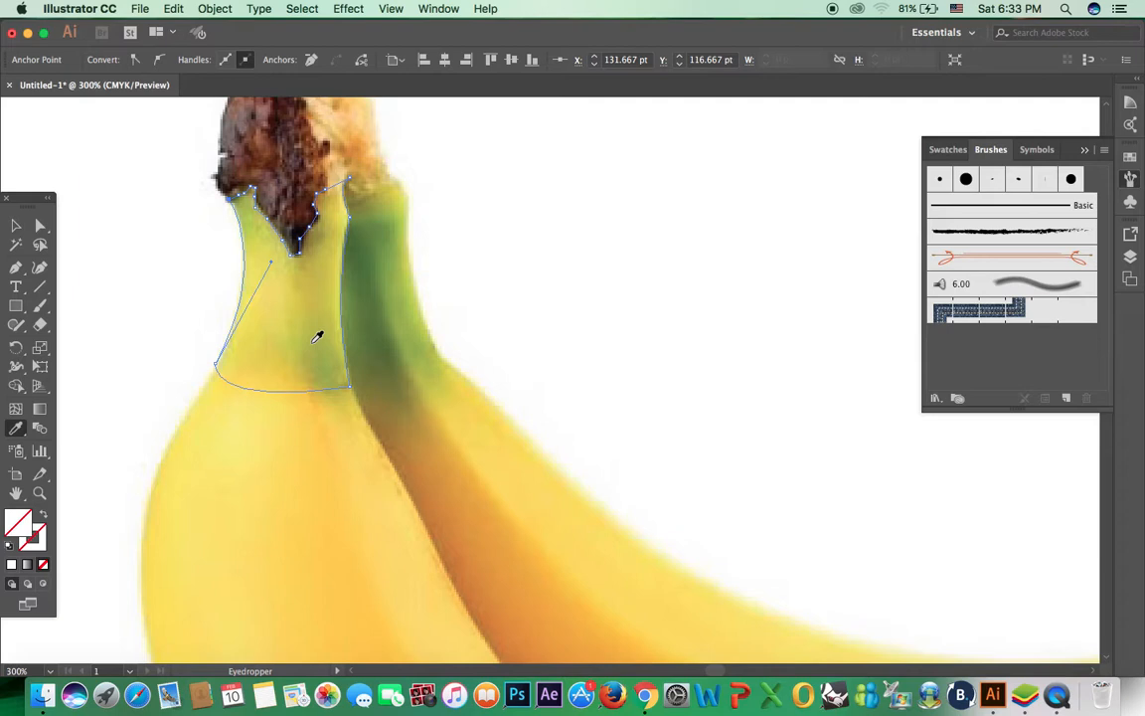
click(317, 337)
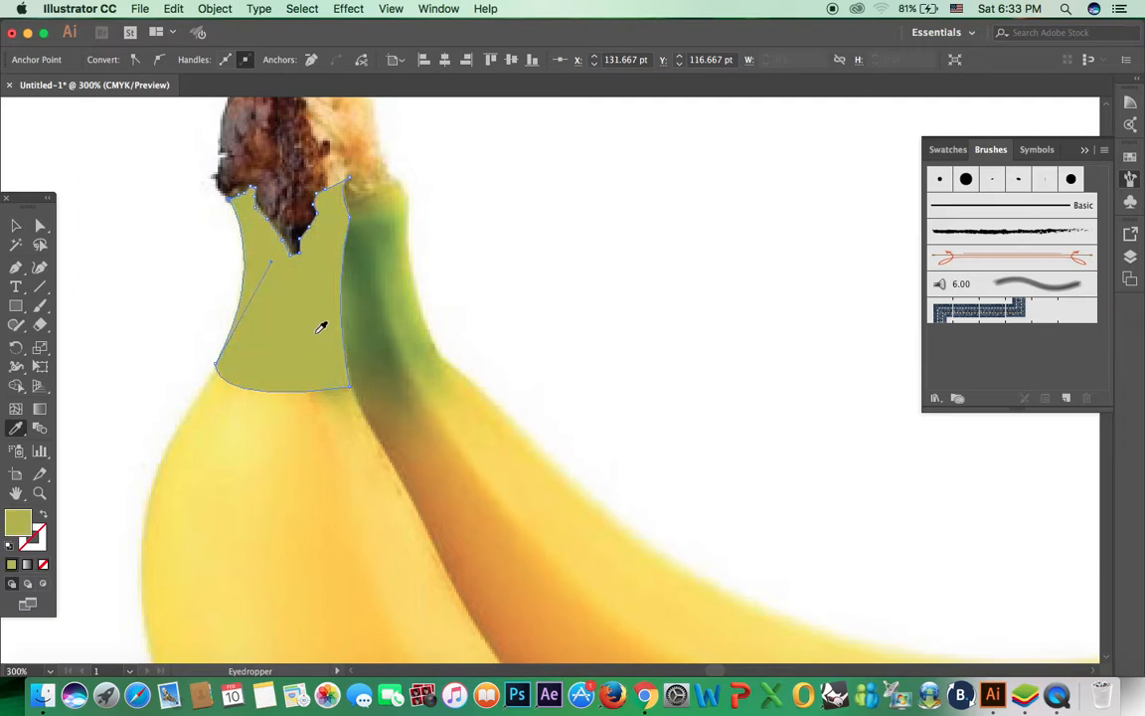
click(335, 288)
click(340, 283)
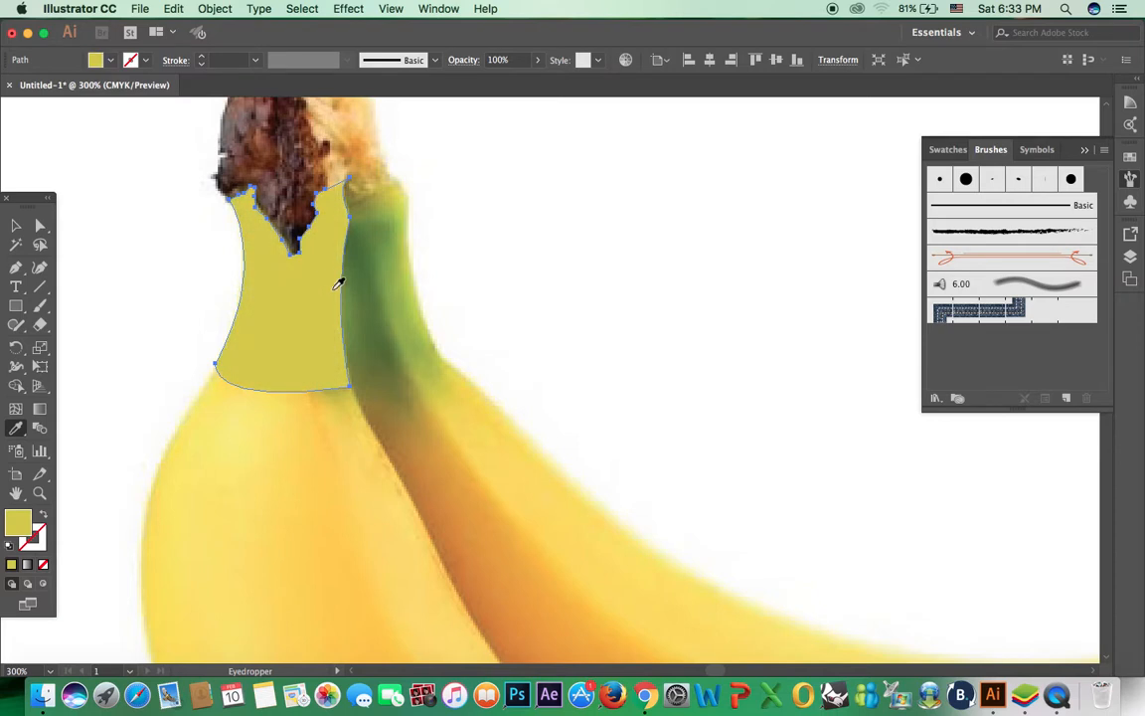
- Lock the filled neck shape
drag(403, 332, 332, 300)
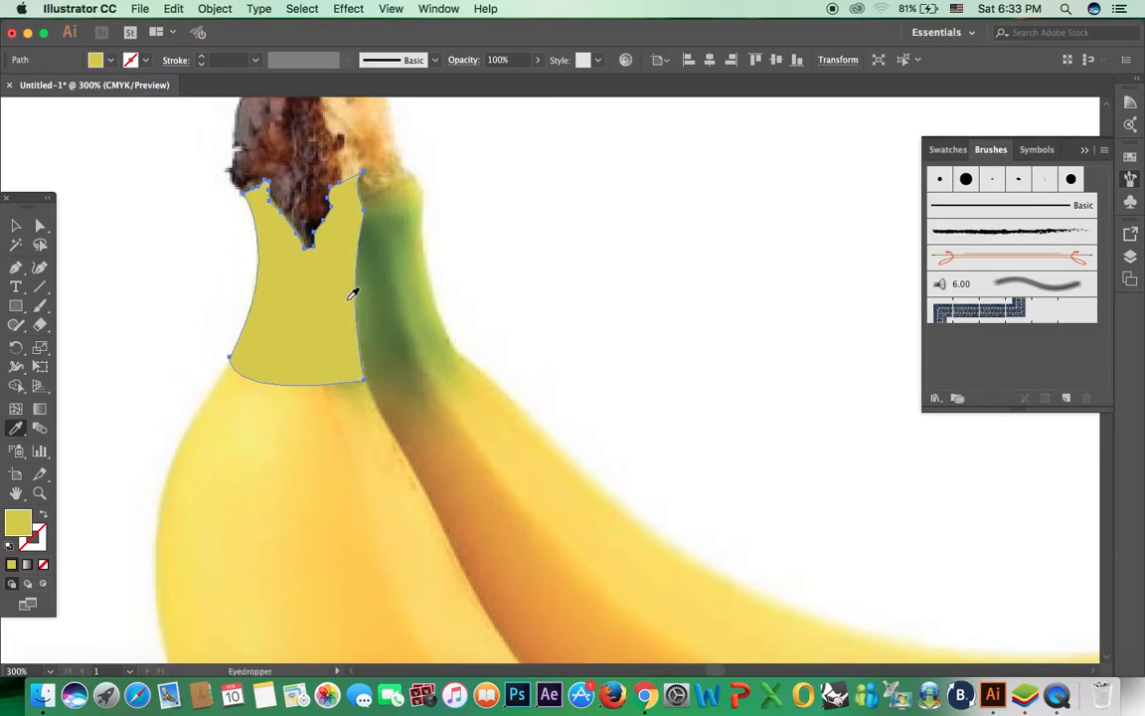
click(214, 9)
mouse_move(253, 100)
click(475, 98)
click(215, 9)
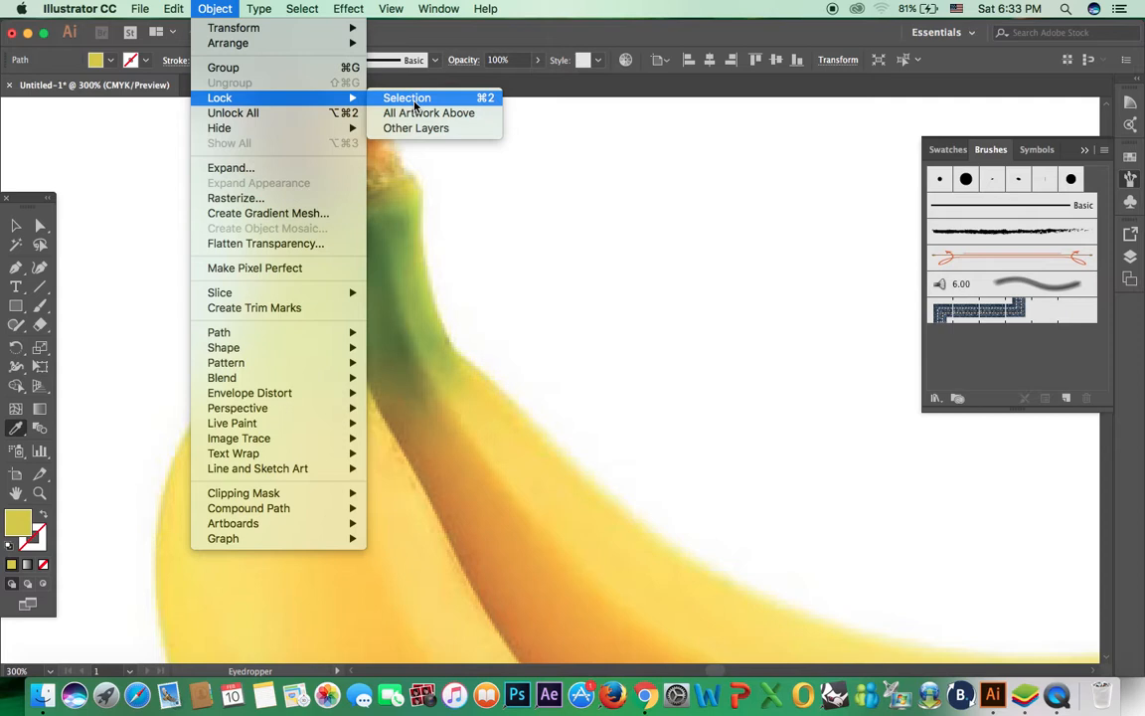
click(415, 103)
- Set the fill to None for a new Pen tool path on the front banana's body
click(15, 227)
drag(37, 194, 57, 131)
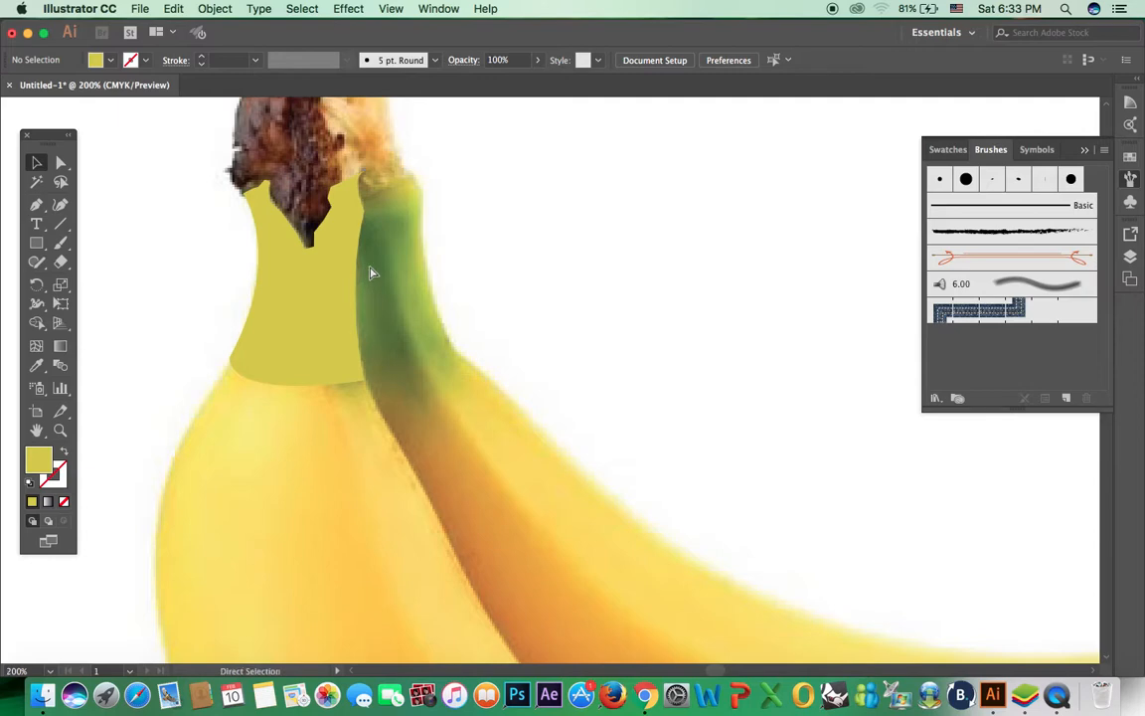
key(super+minus)
drag(366, 318, 324, 235)
scroll(255, 293, down, 5)
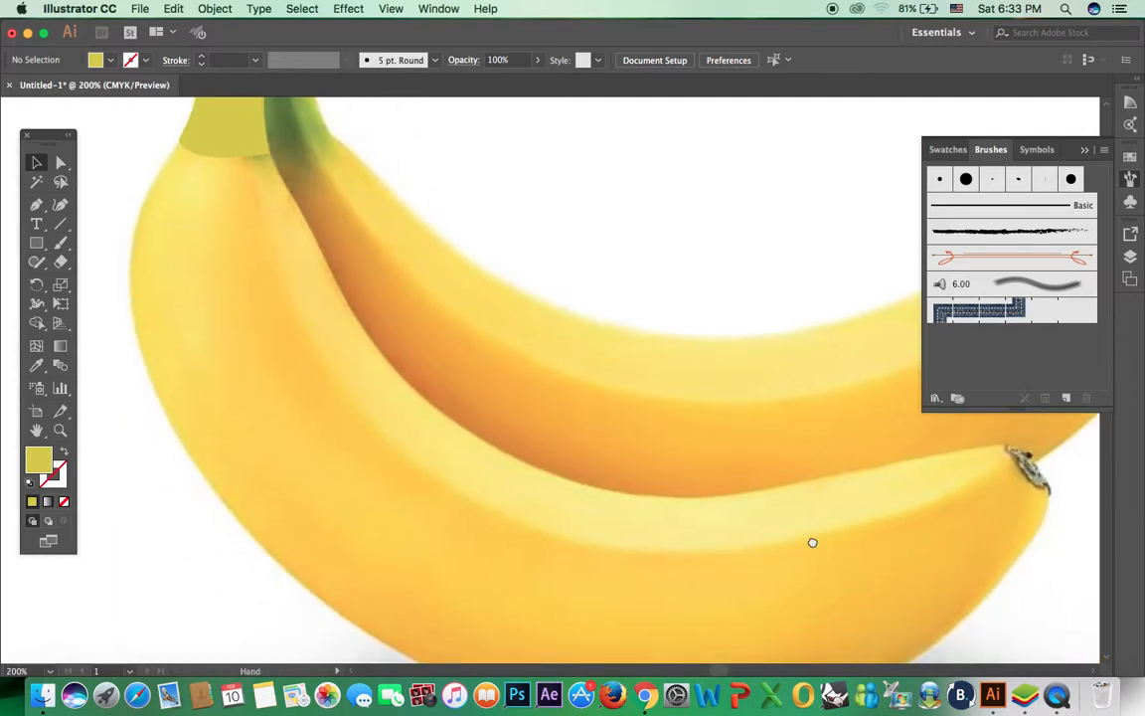
drag(815, 550, 797, 498)
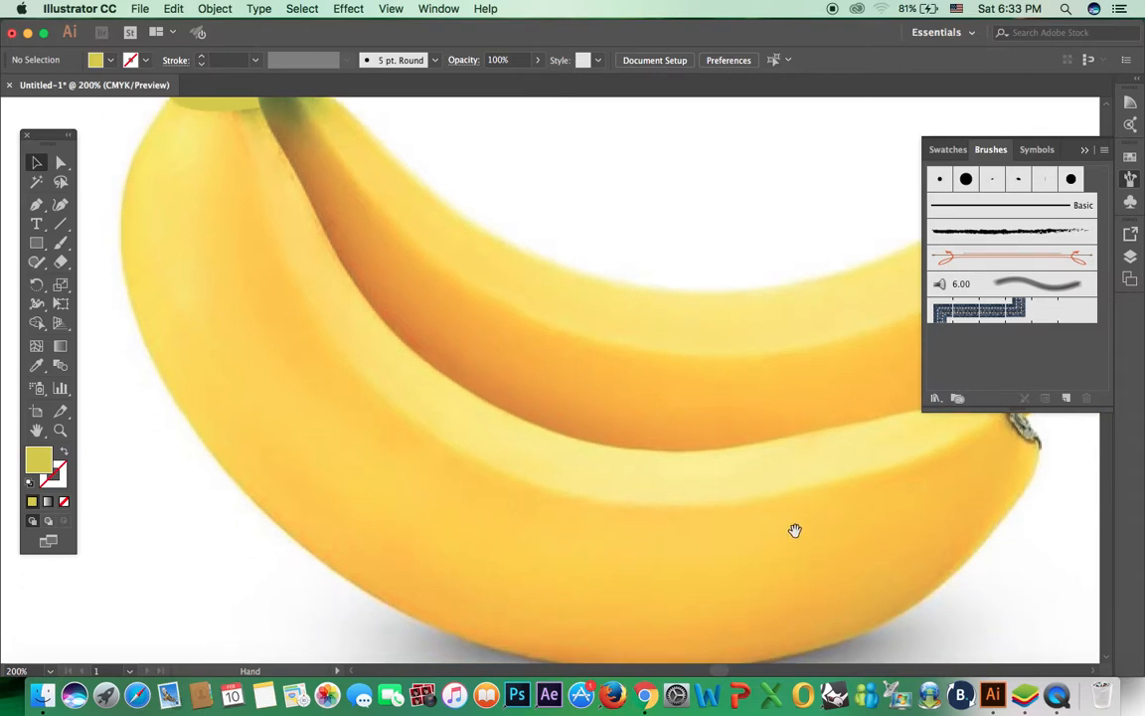
scroll(444, 417, up, 3)
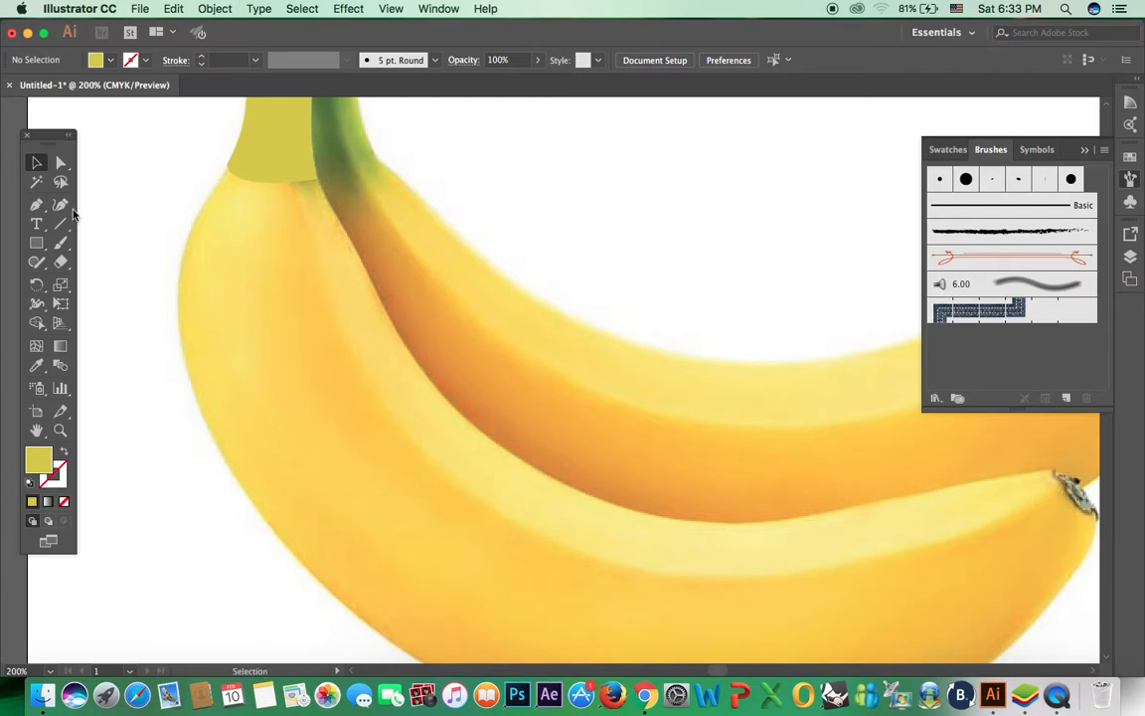
drag(36, 204, 85, 205)
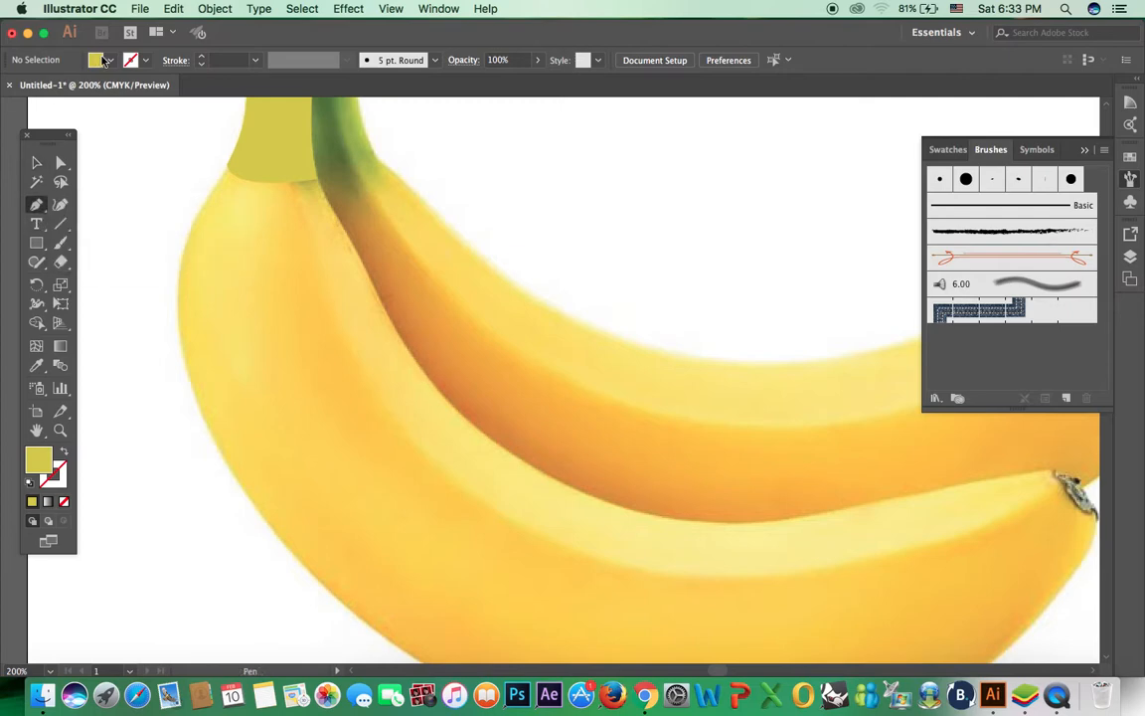
click(107, 61)
click(12, 89)
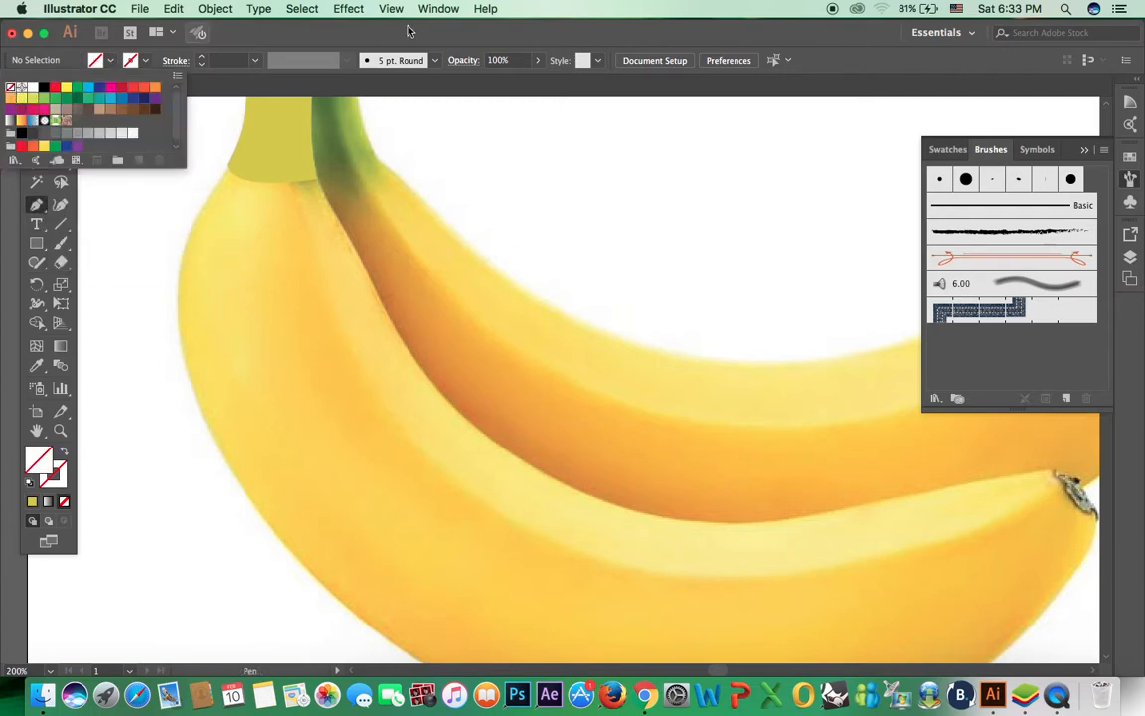
- Trace the front banana's outer edge with the Pen tool from the base of the neck down to the middle of its underside
click(228, 165)
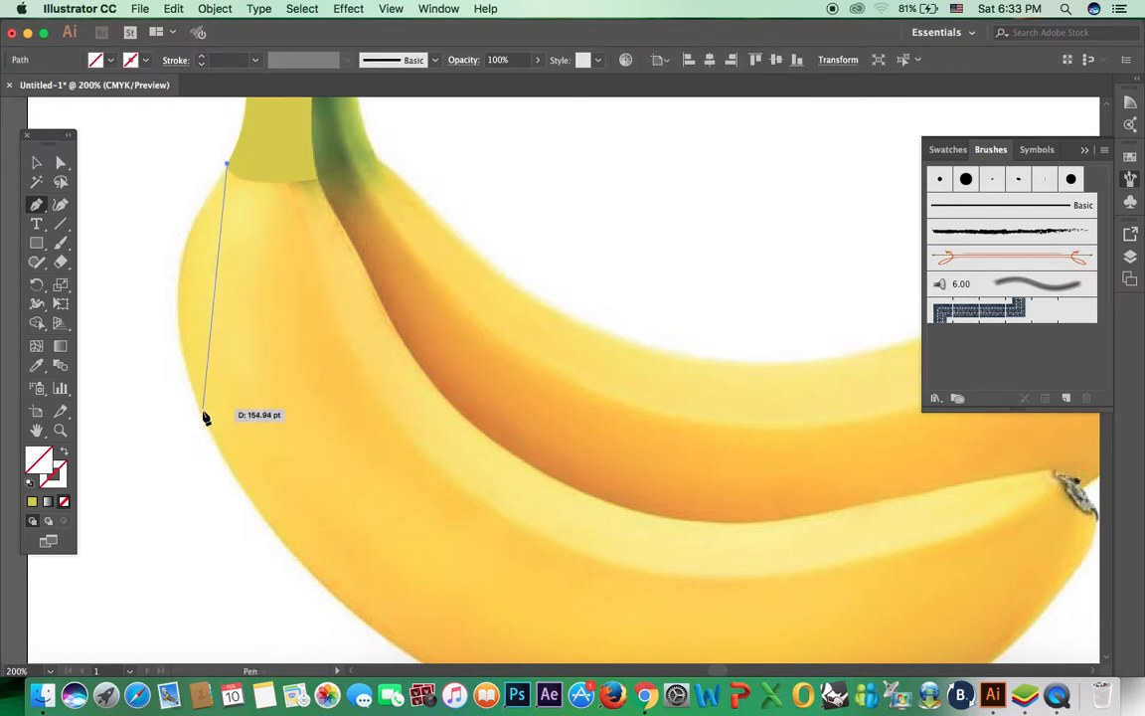
drag(203, 413, 273, 559)
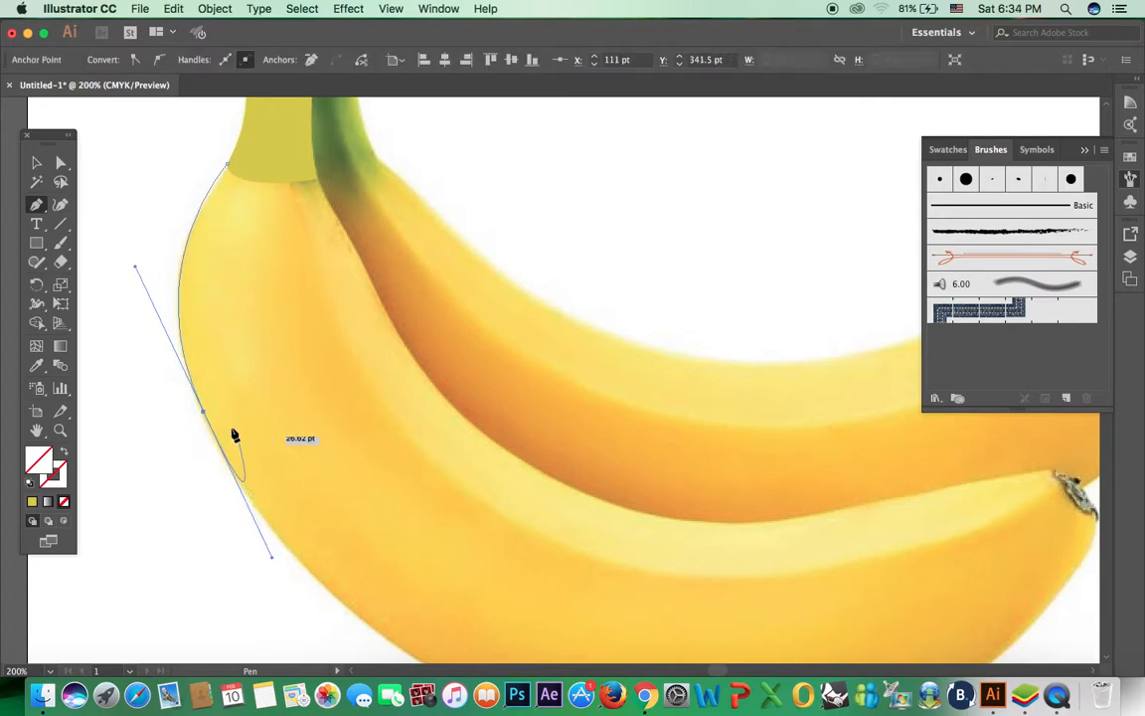
drag(377, 455, 380, 372)
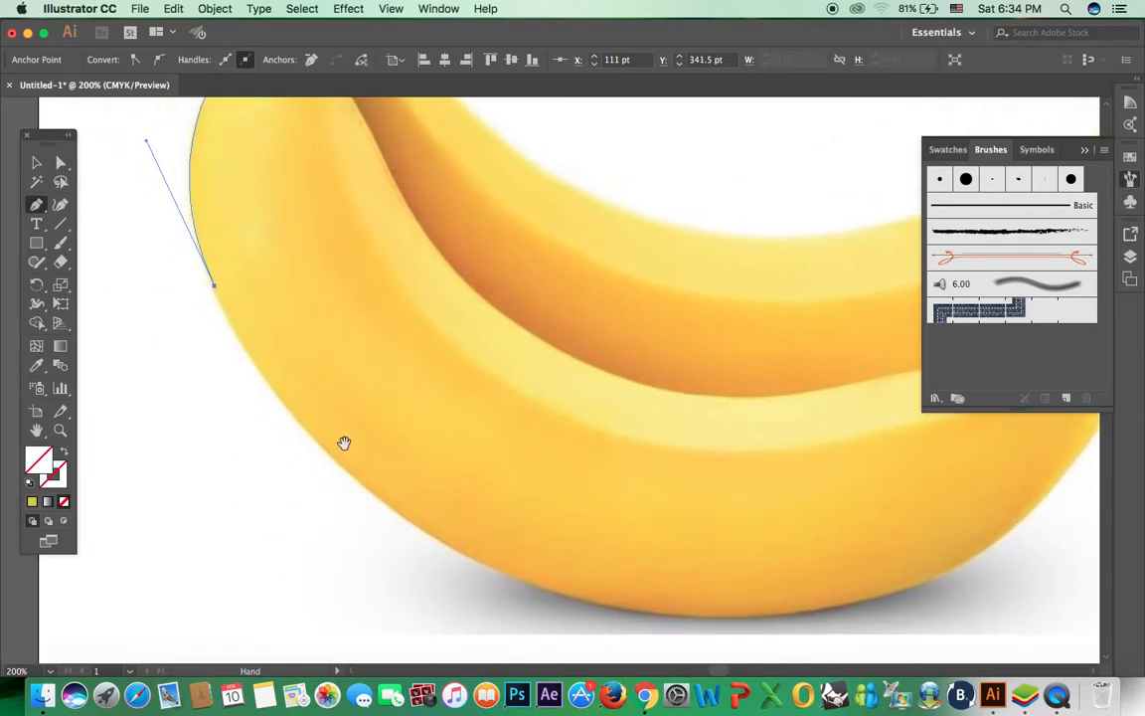
drag(440, 542, 606, 636)
key(space)
drag(580, 516, 521, 471)
drag(390, 508, 572, 570)
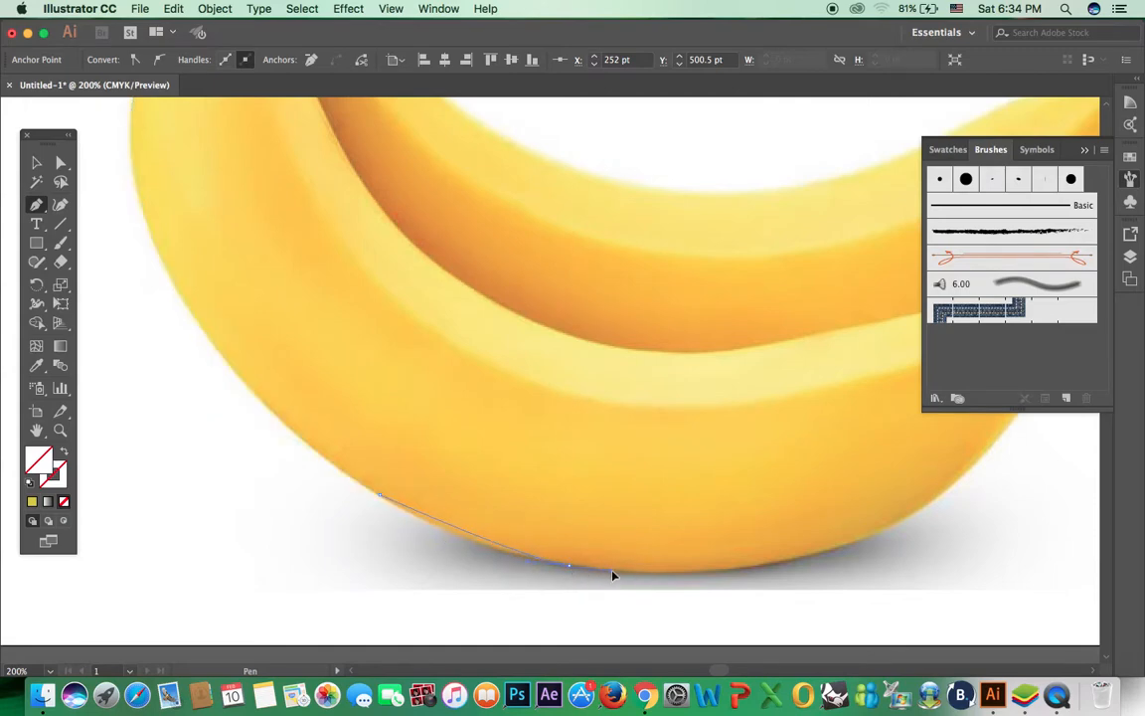
drag(660, 593, 689, 584)
click(571, 568)
key(space)
mouse_move(627, 537)
mouse_down()
mouse_move(562, 572)
mouse_move(664, 555)
mouse_move(644, 634)
mouse_move(639, 549)
mouse_up()
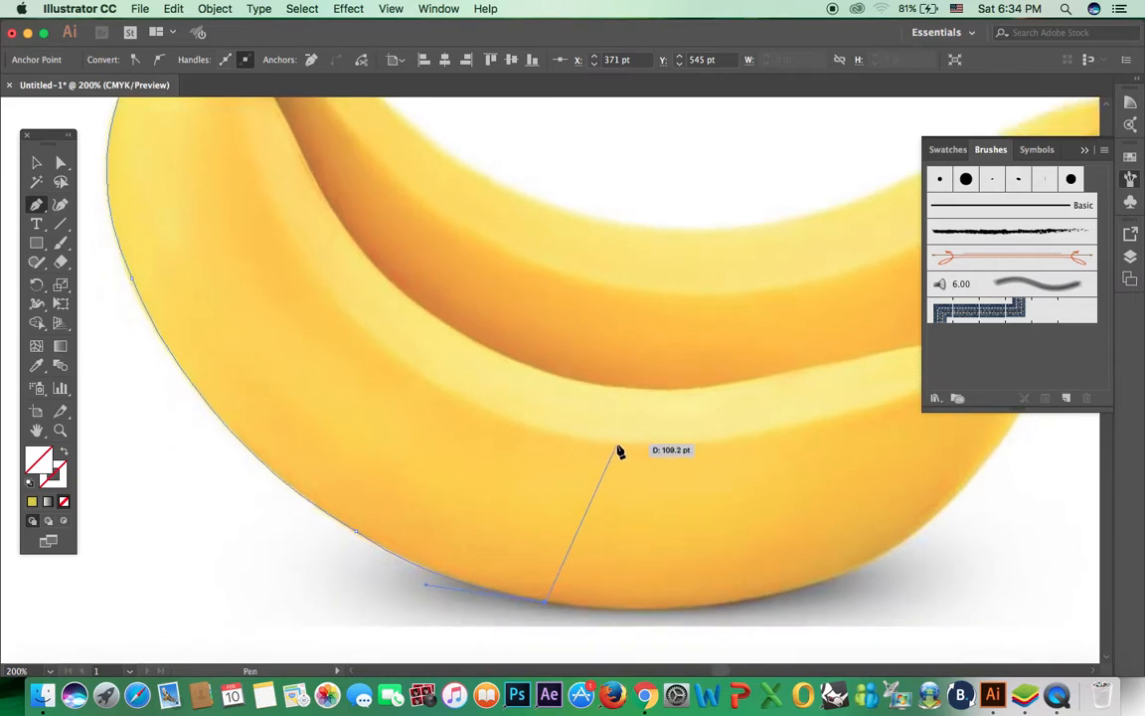
- Continue the outline across the banana's body to the lower edge of the light highlight strip and follow that edge back toward the neck
drag(618, 448, 724, 390)
key(space)
drag(666, 477, 694, 542)
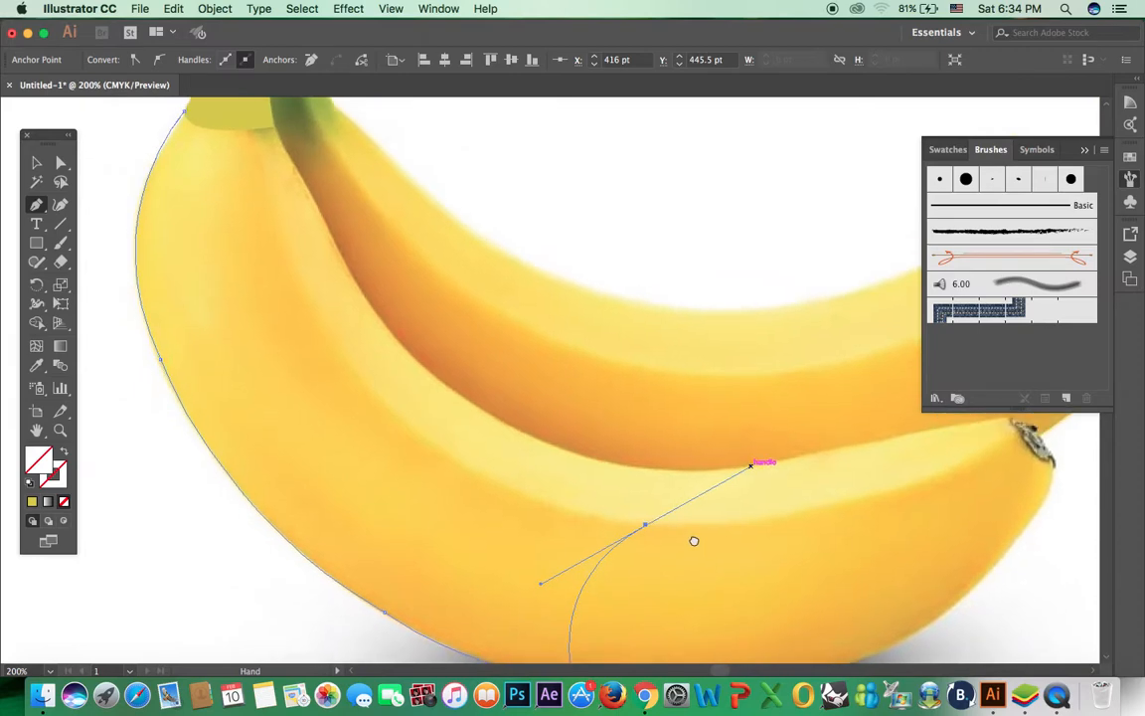
click(625, 526)
drag(344, 354, 251, 208)
click(344, 354)
- Extend the outline up to the base of the neck and close the path at its starting point
drag(402, 390, 497, 527)
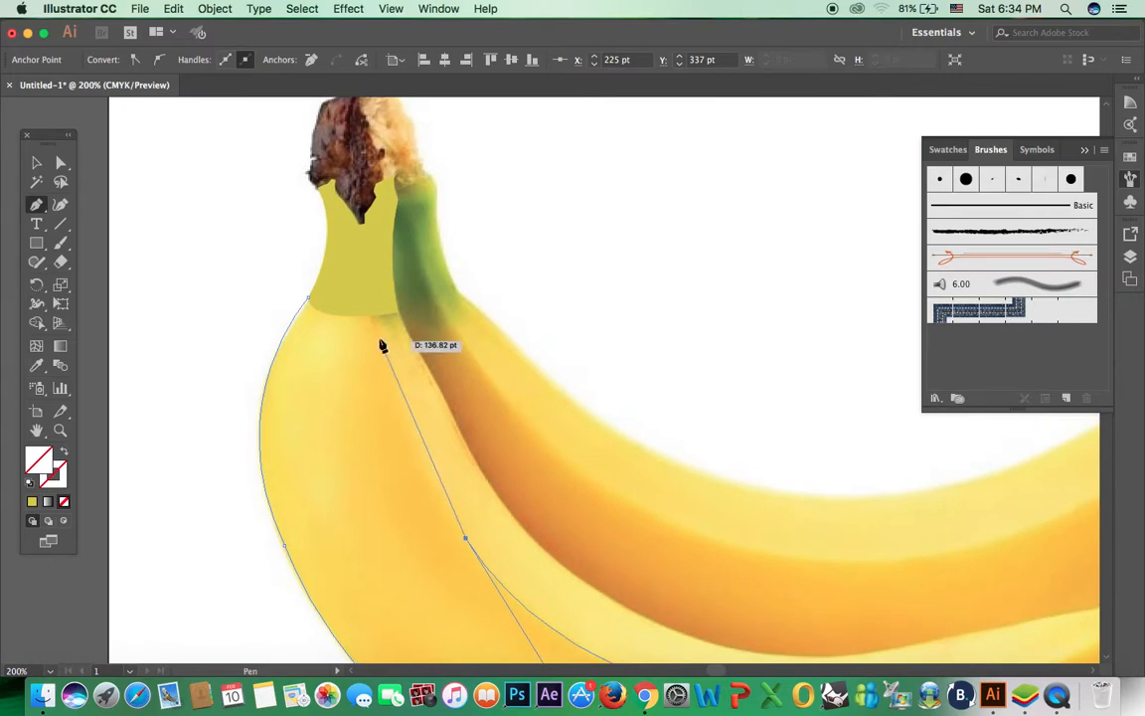
drag(372, 316, 388, 218)
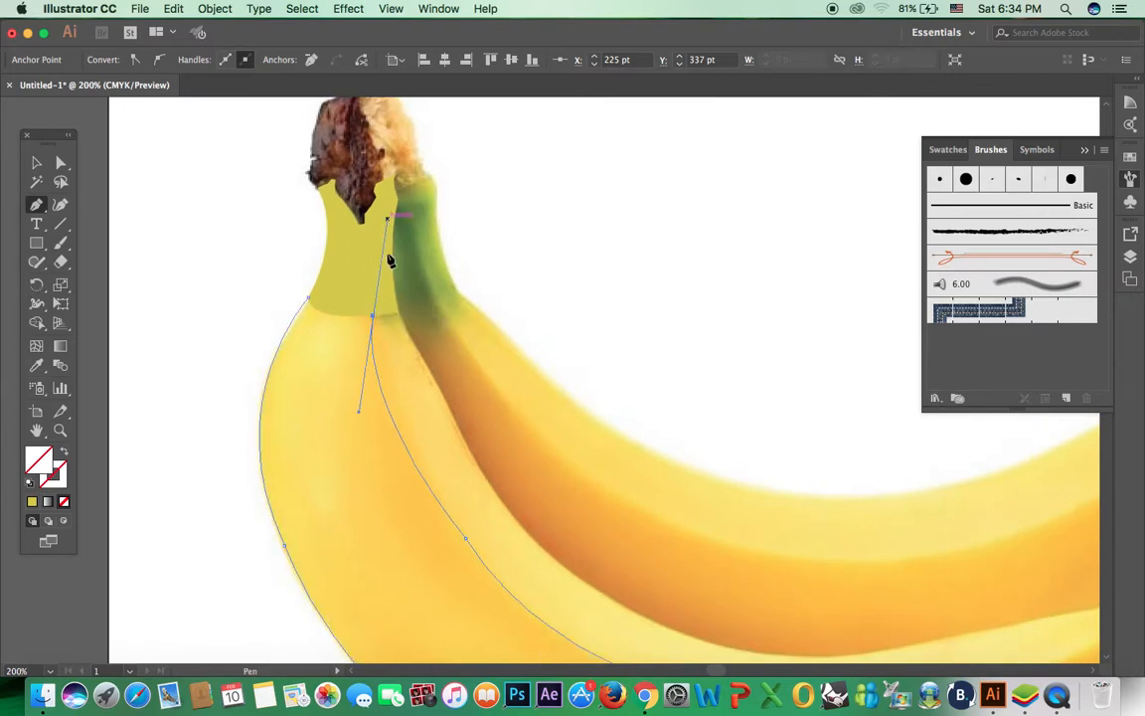
click(373, 316)
click(308, 299)
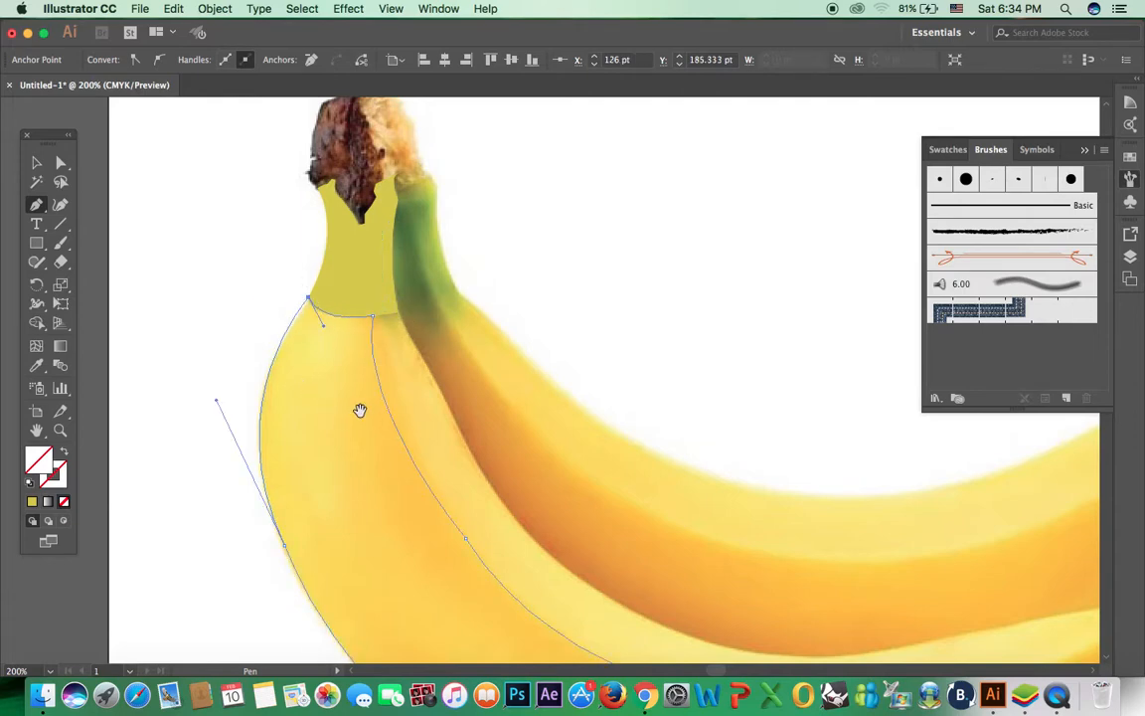
- Try a pale yellow and an orange-yellow sampled from the photo as the body shape's fill, undoing each one
drag(366, 409, 296, 294)
scroll(295, 294, down, 5)
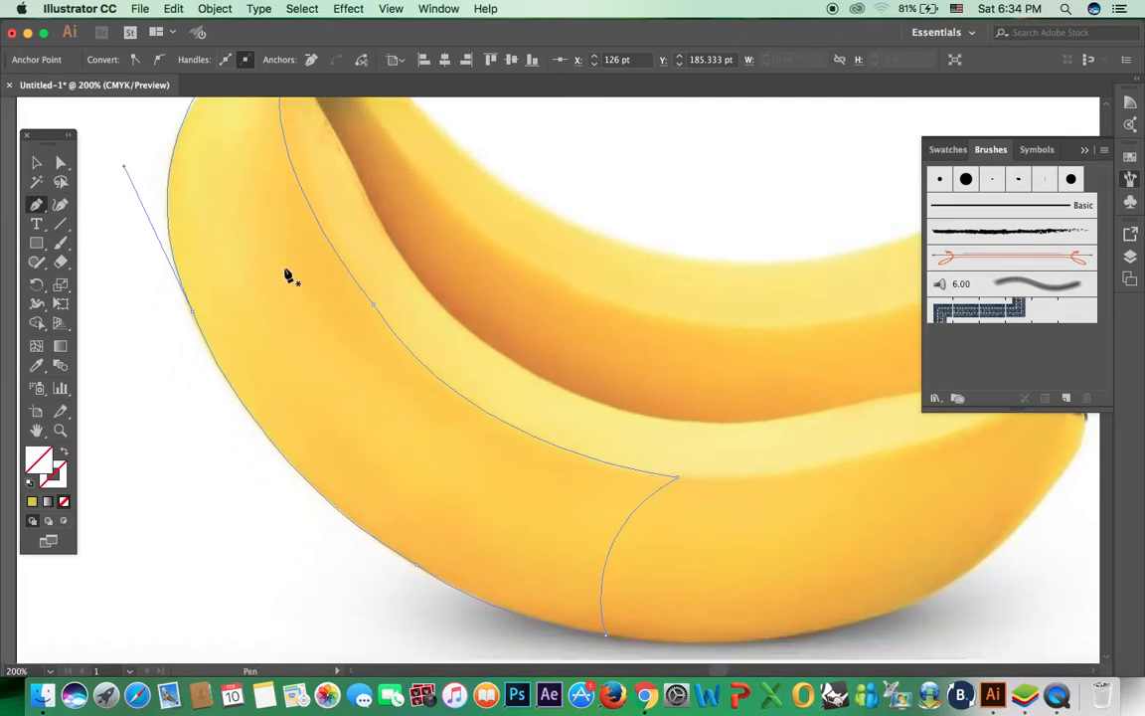
key(i)
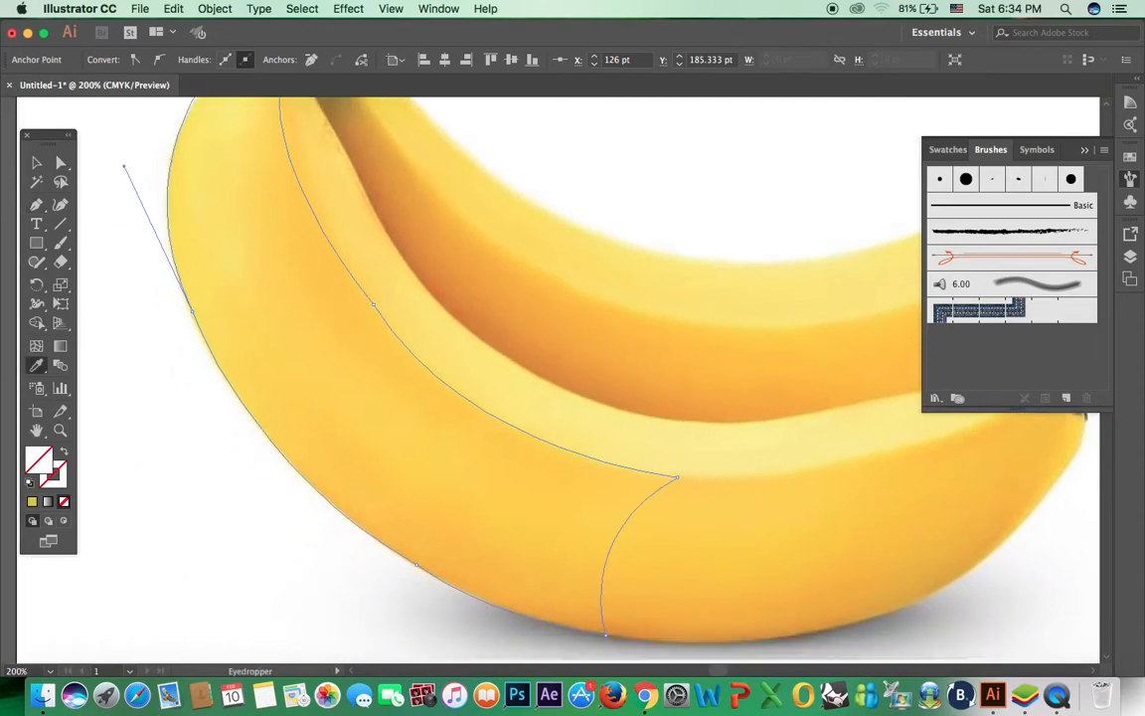
click(239, 287)
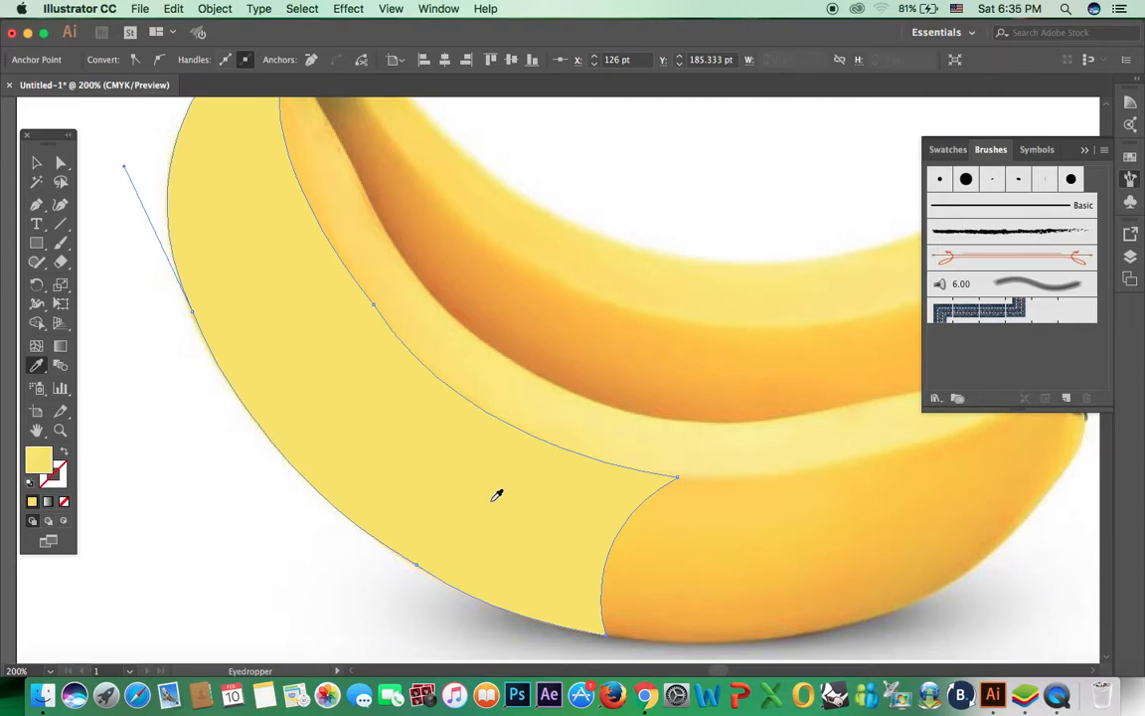
key(super+z)
click(479, 453)
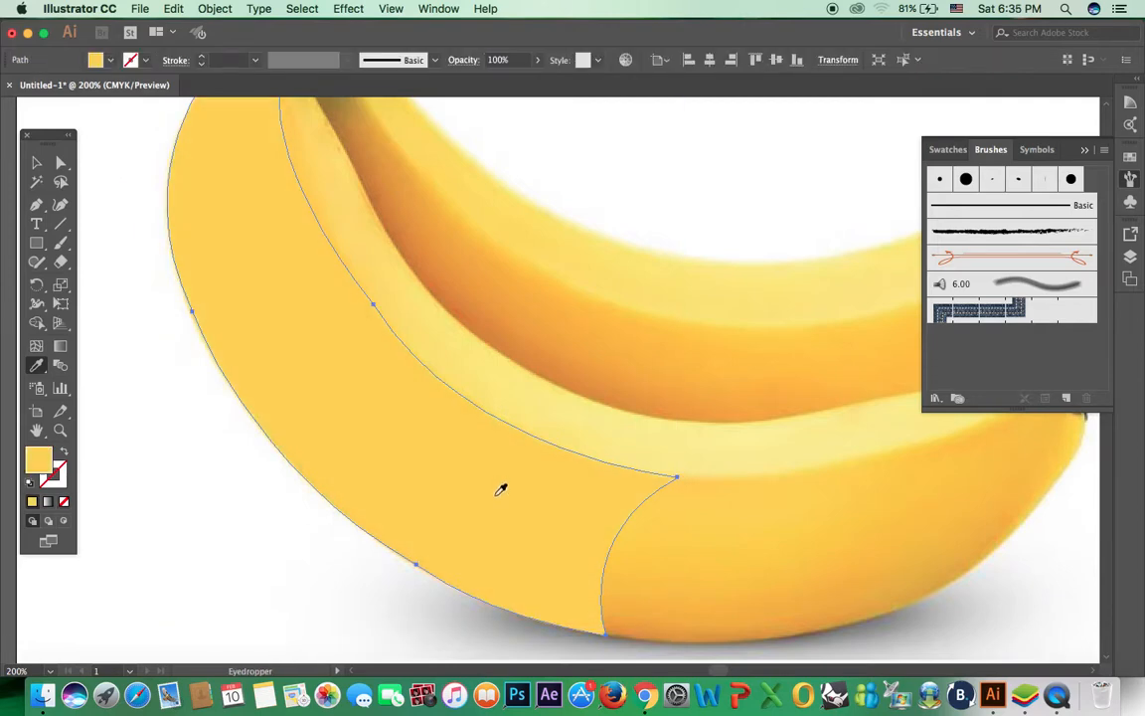
mouse_move(347, 365)
mouse_down()
mouse_move(481, 452)
mouse_move(343, 359)
mouse_up()
key(super+z)
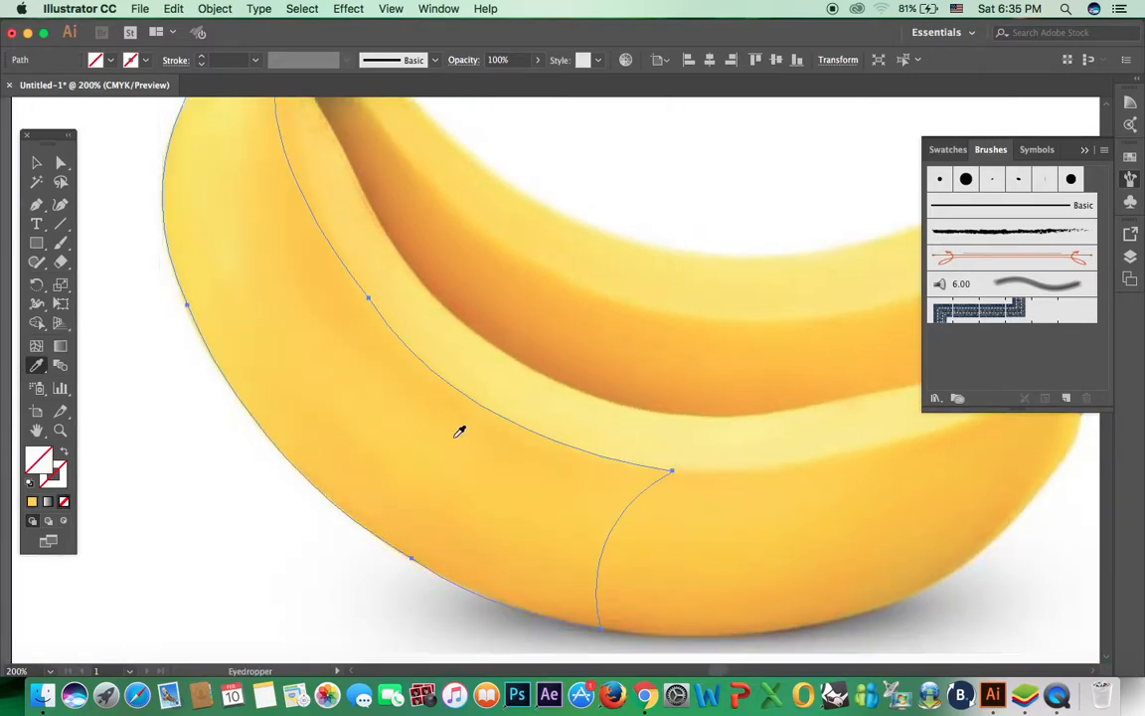
- Fill the traced body shape with a golden yellow sampled from the middle of the banana using the Eyedropper, leaving it without a stroke
click(459, 435)
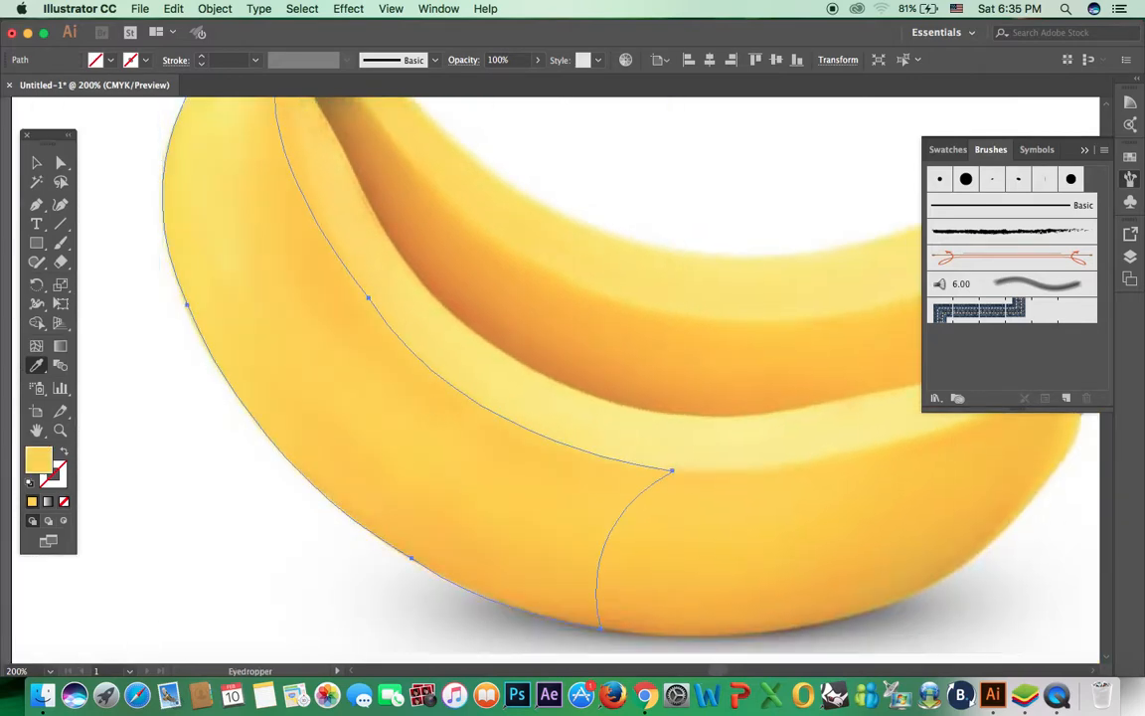
click(37, 162)
click(312, 322)
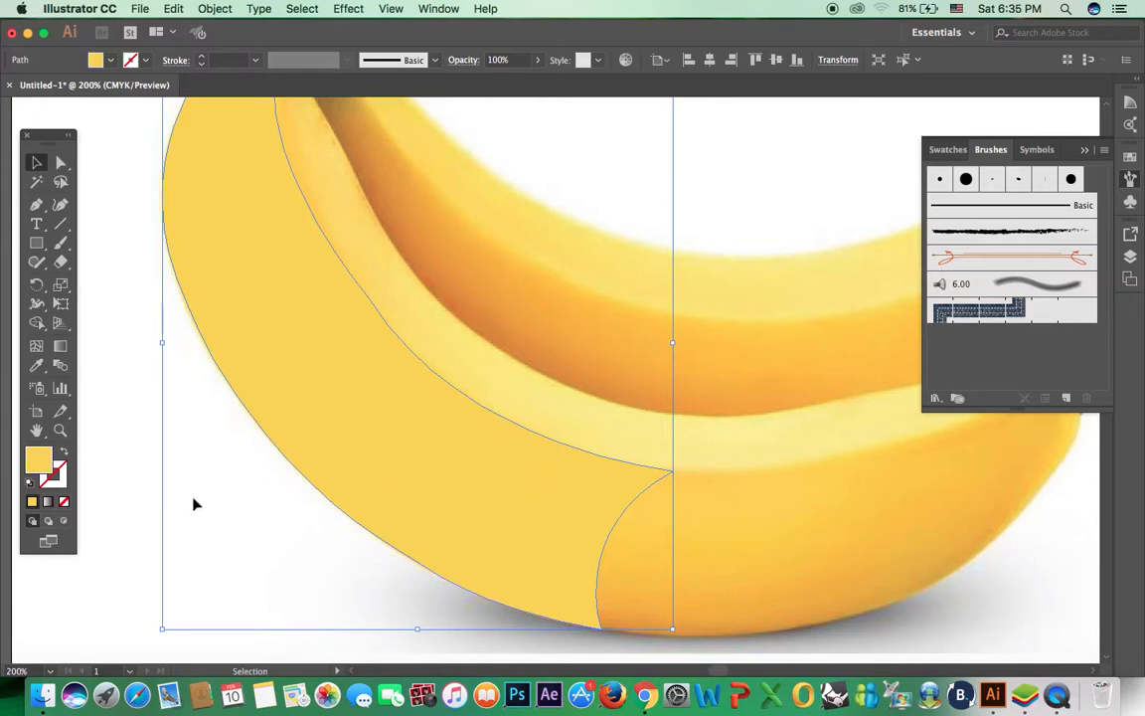
click(107, 571)
key(space)
drag(422, 503, 422, 460)
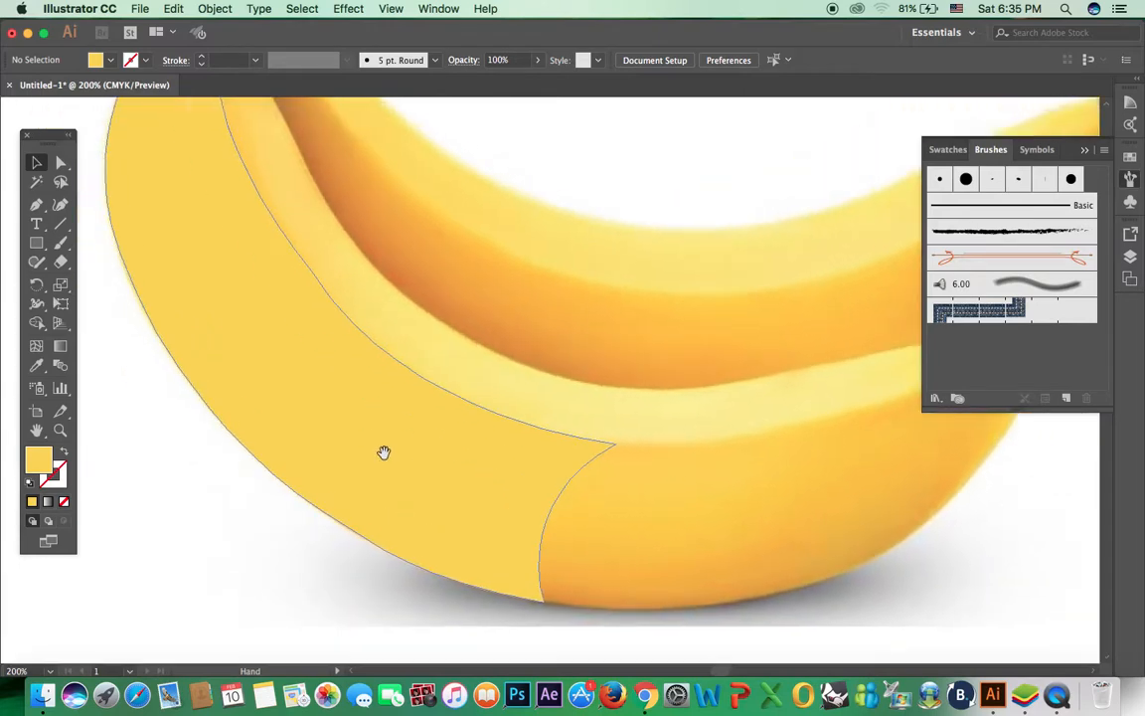
- Lock the filled golden-yellow body shape
click(290, 340)
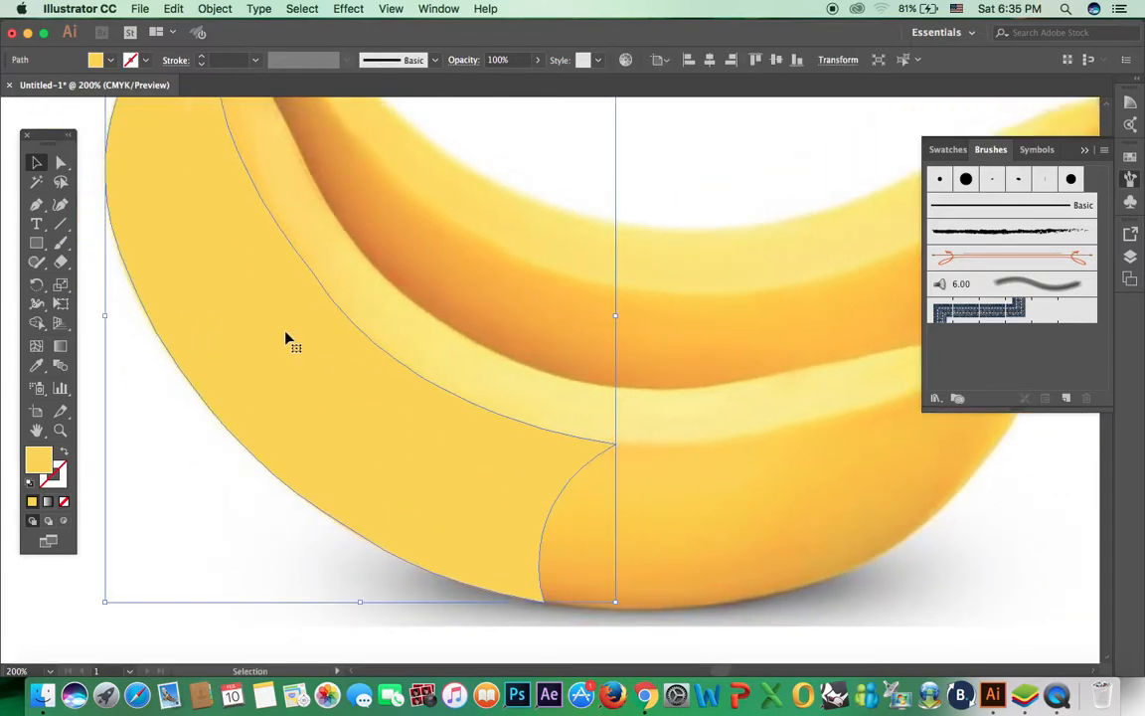
click(210, 7)
click(301, 98)
click(214, 8)
mouse_move(298, 98)
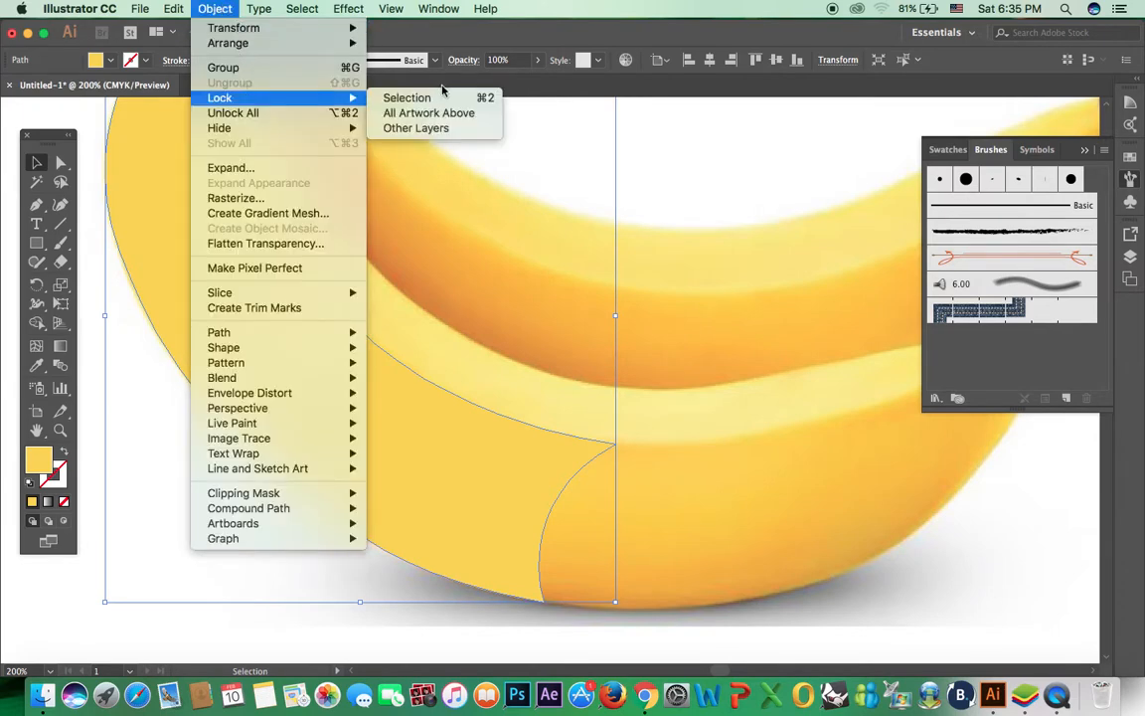
click(427, 98)
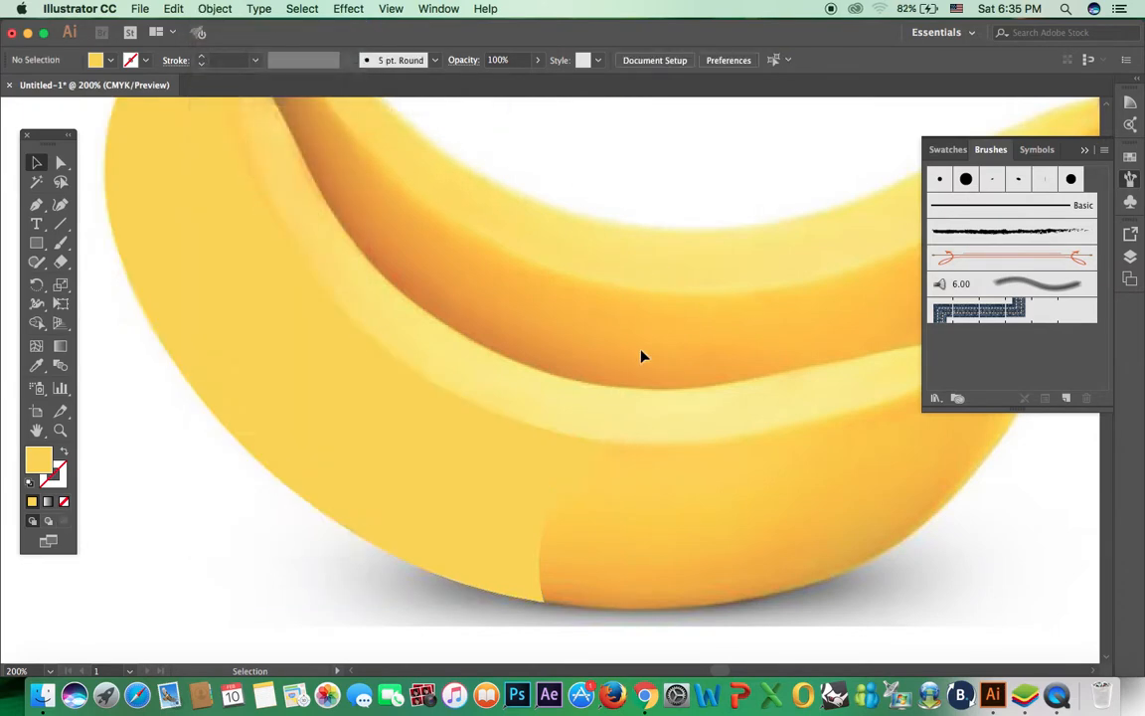
- With the fill set to None, trace the front banana's lower edge from the filled shape's bottom corner to the dark tip
scroll(607, 456, down, 3)
scroll(607, 456, right, 5)
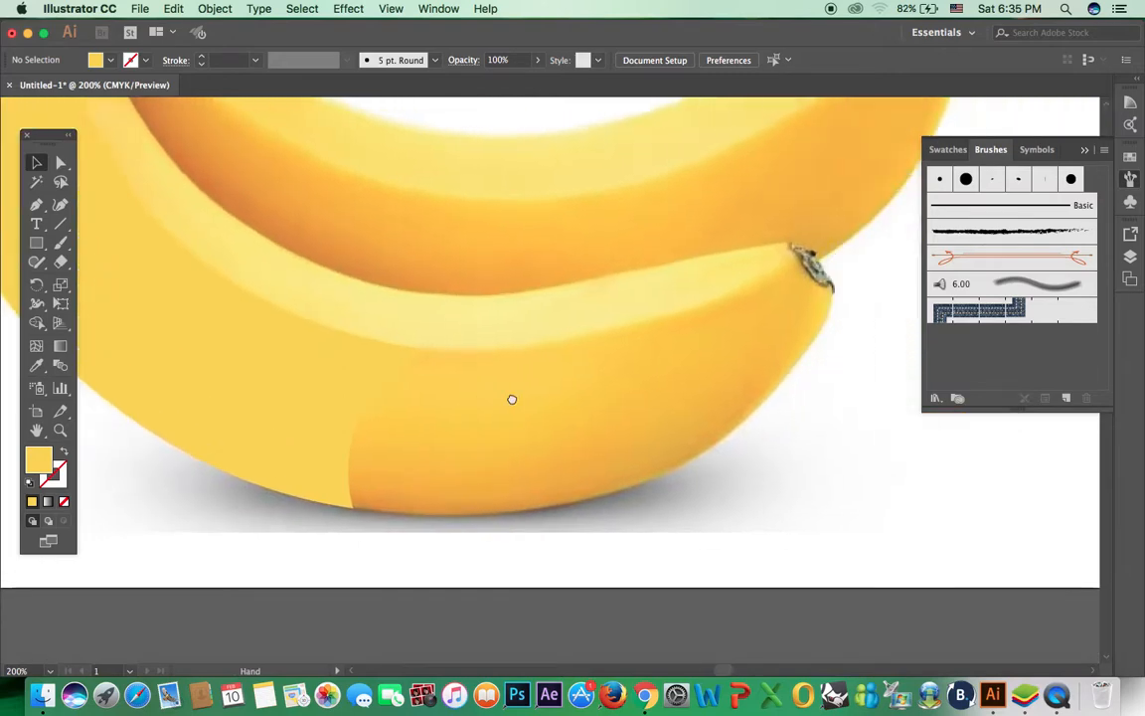
click(36, 205)
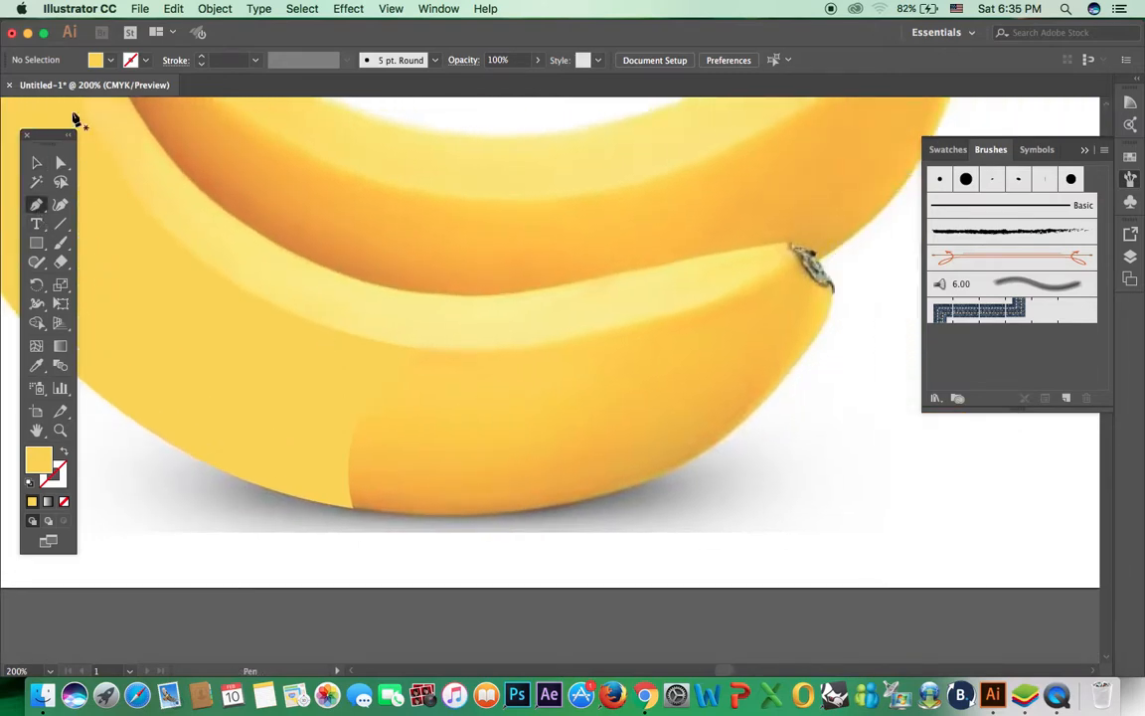
click(110, 60)
click(12, 90)
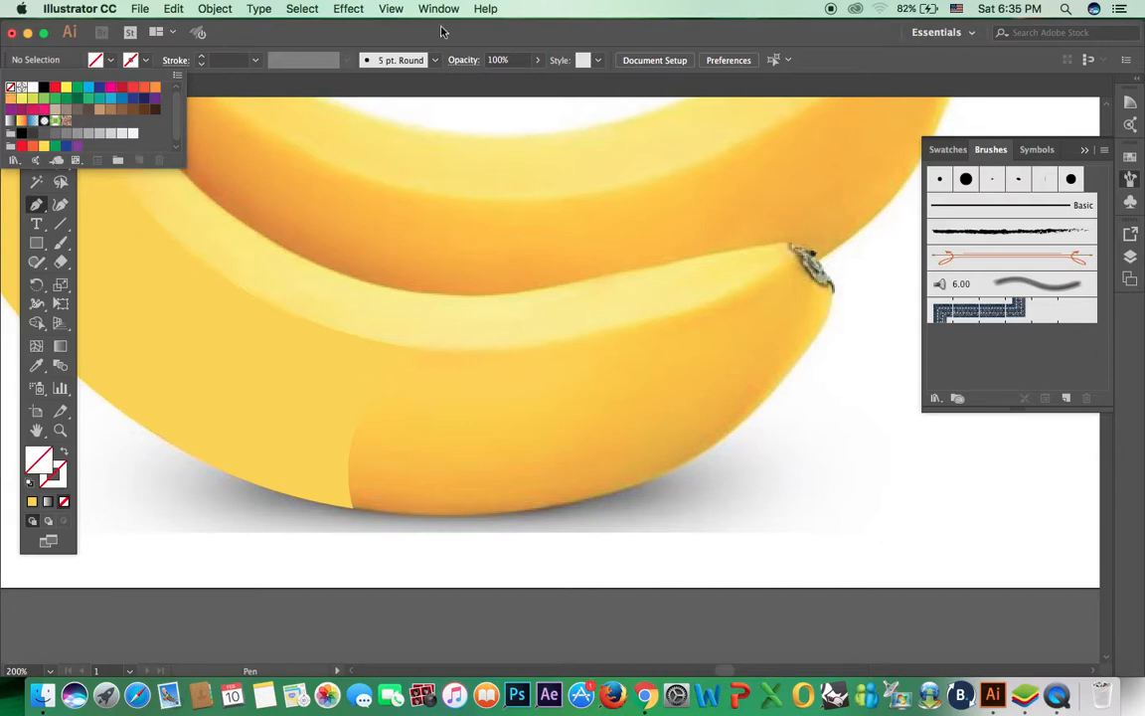
click(353, 509)
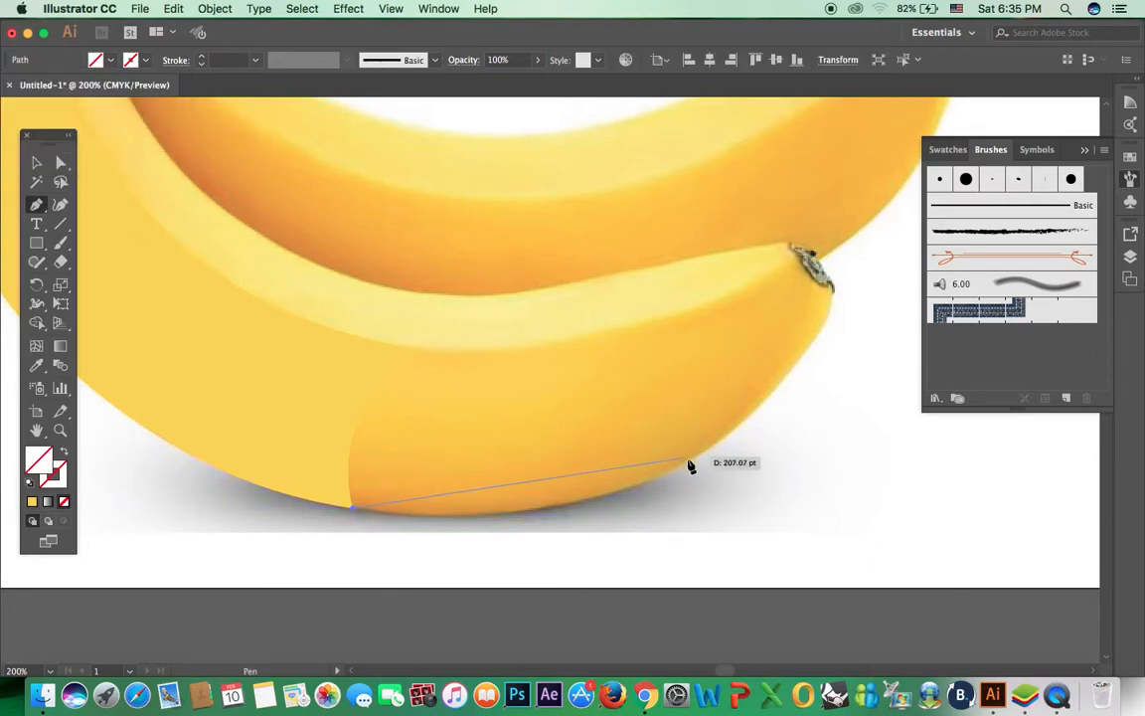
drag(696, 457, 858, 370)
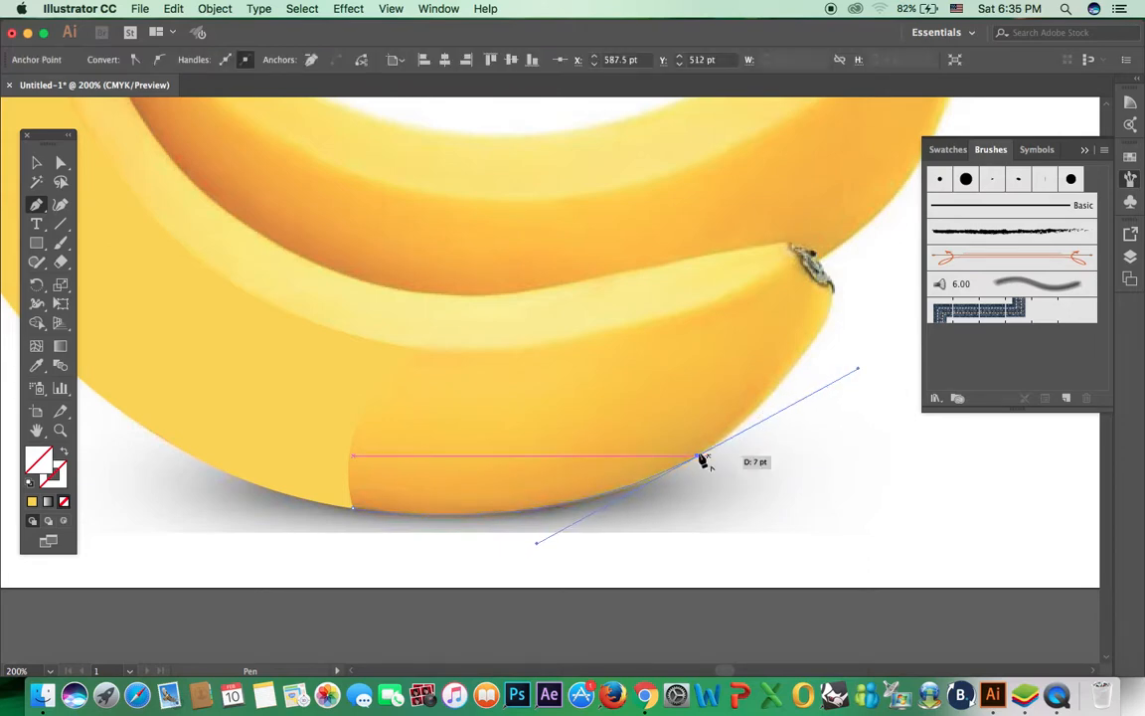
drag(690, 465, 606, 499)
drag(777, 349, 759, 289)
- Continue the outline along the inner edge of the dark tip and back beneath the highlight strip to the filled shape's upper corner
click(769, 345)
click(759, 336)
click(738, 312)
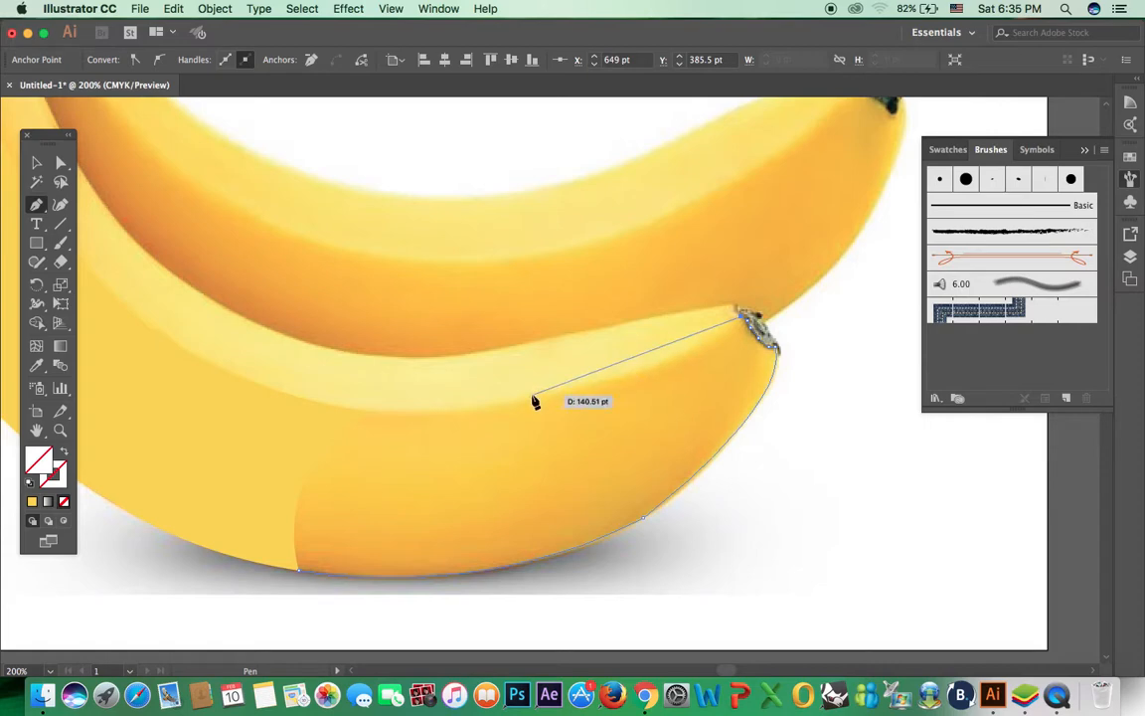
drag(534, 397, 388, 409)
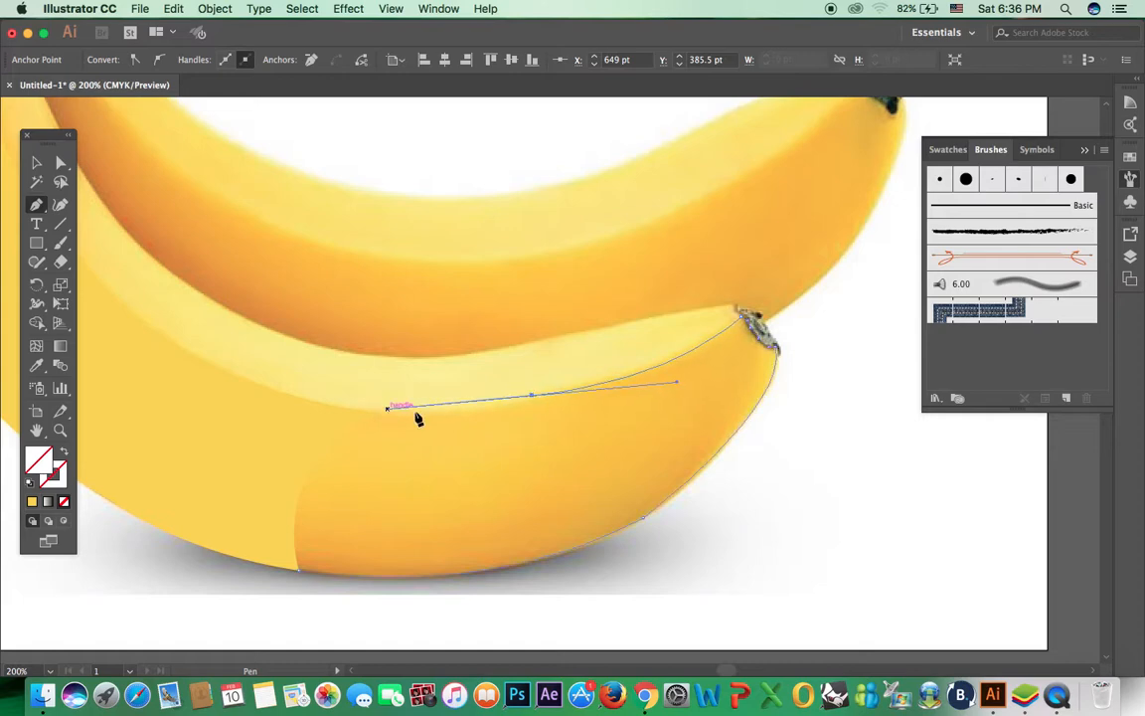
click(532, 395)
drag(373, 413, 329, 407)
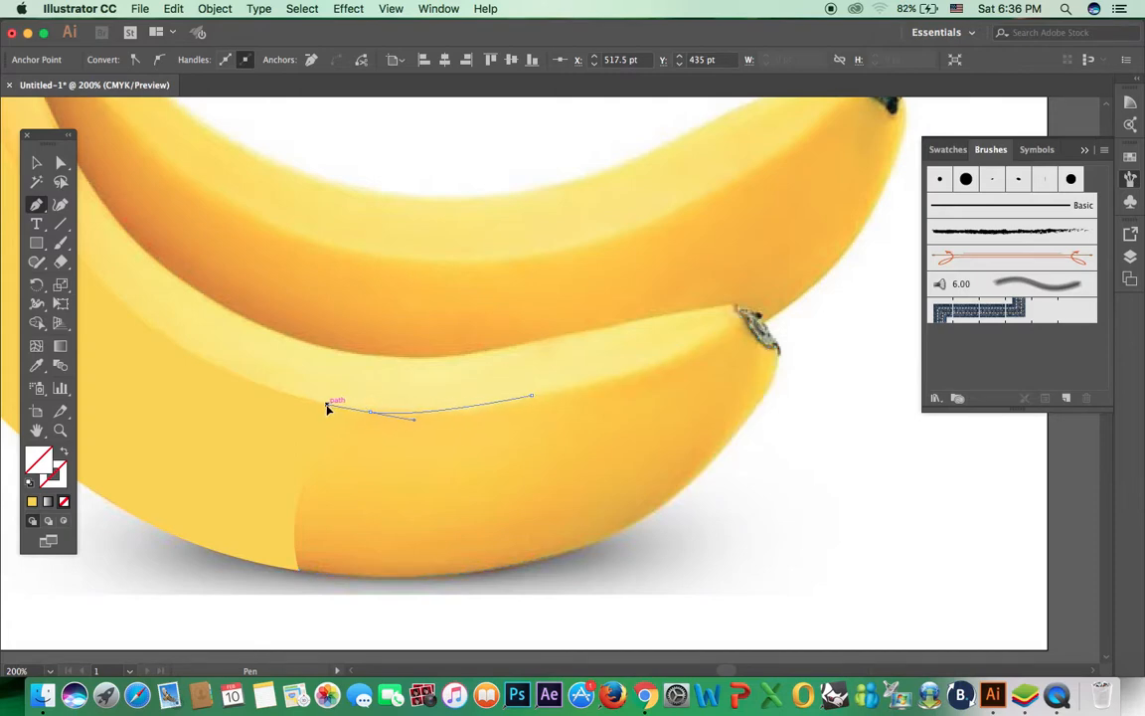
click(372, 414)
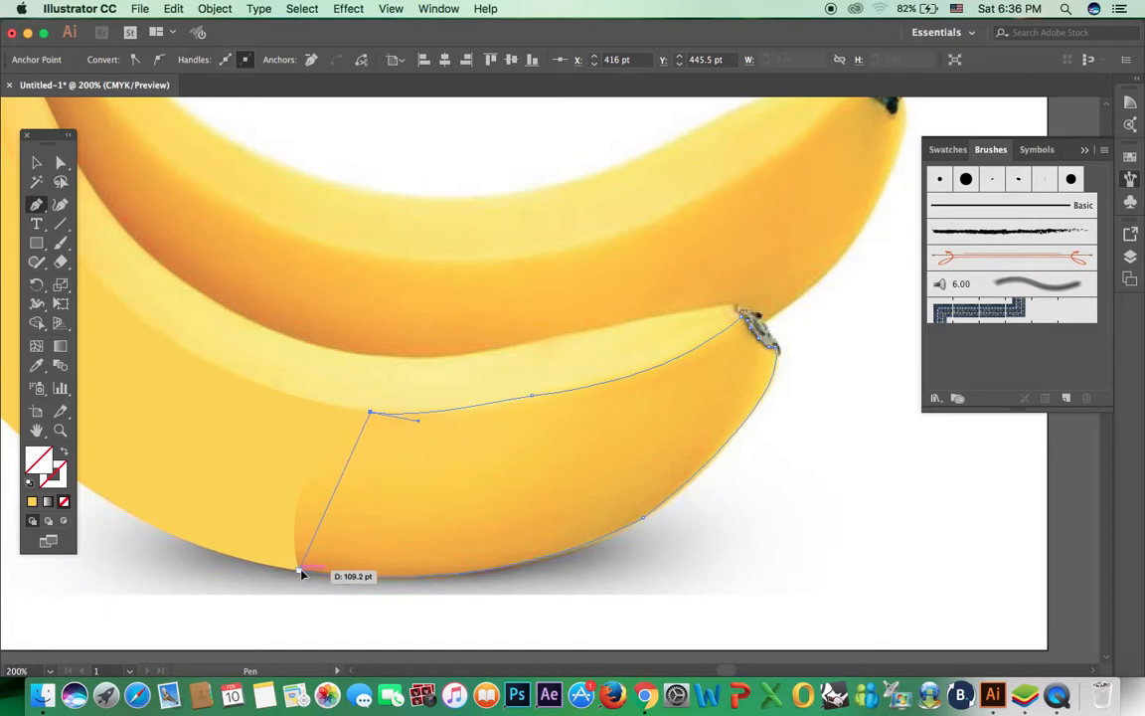
- Close the orange section's outline with a curved edge from the strip's lower border to the golden body shape's bottom corner
drag(300, 569, 310, 637)
scroll(327, 586, down, 8)
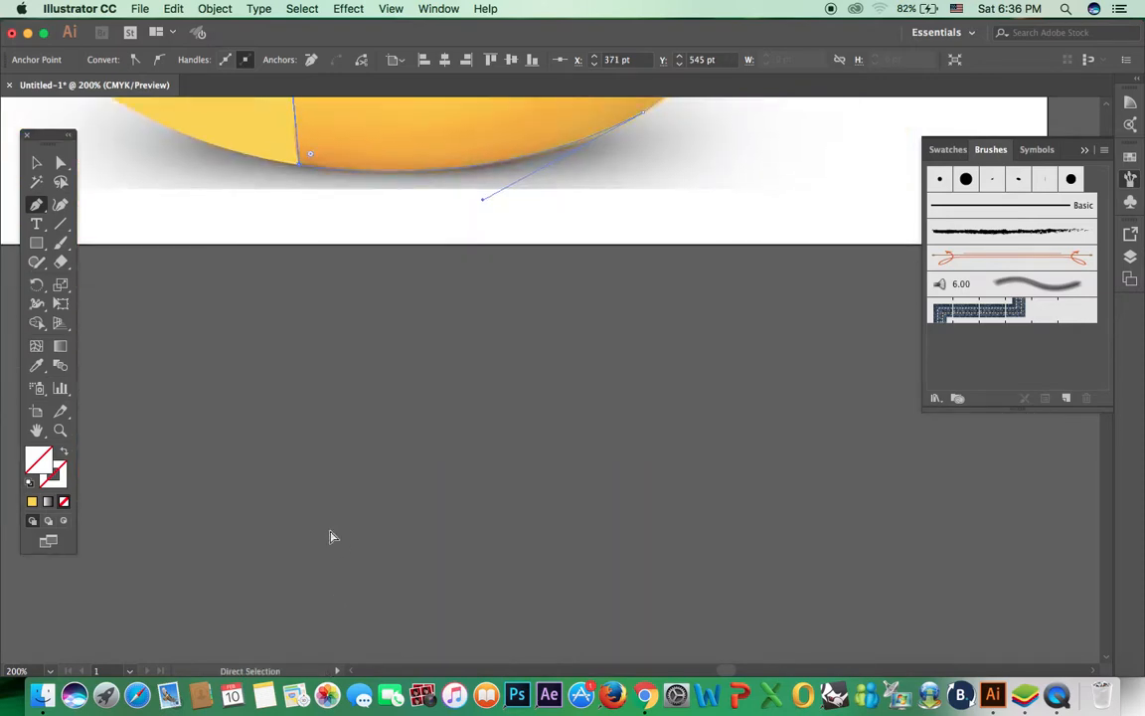
key(super+minus)
drag(552, 380, 577, 489)
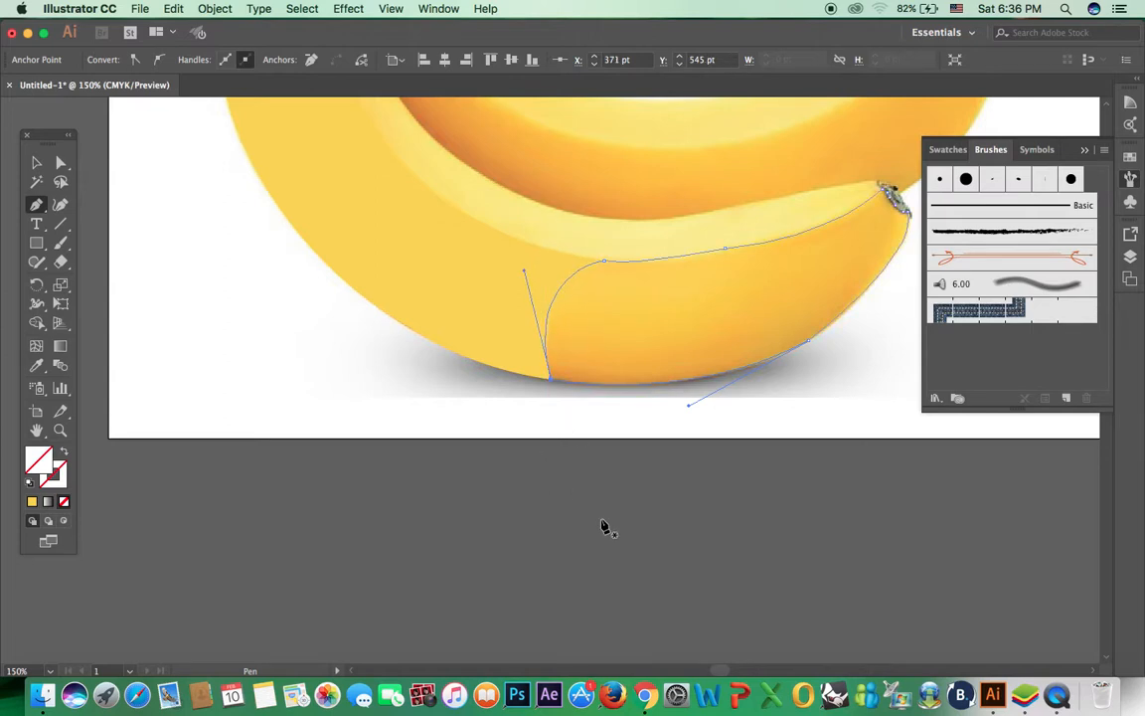
- Fill the closed front-end shape with an orange-yellow sampled from the photo inside it using the Eyedropper
key(i)
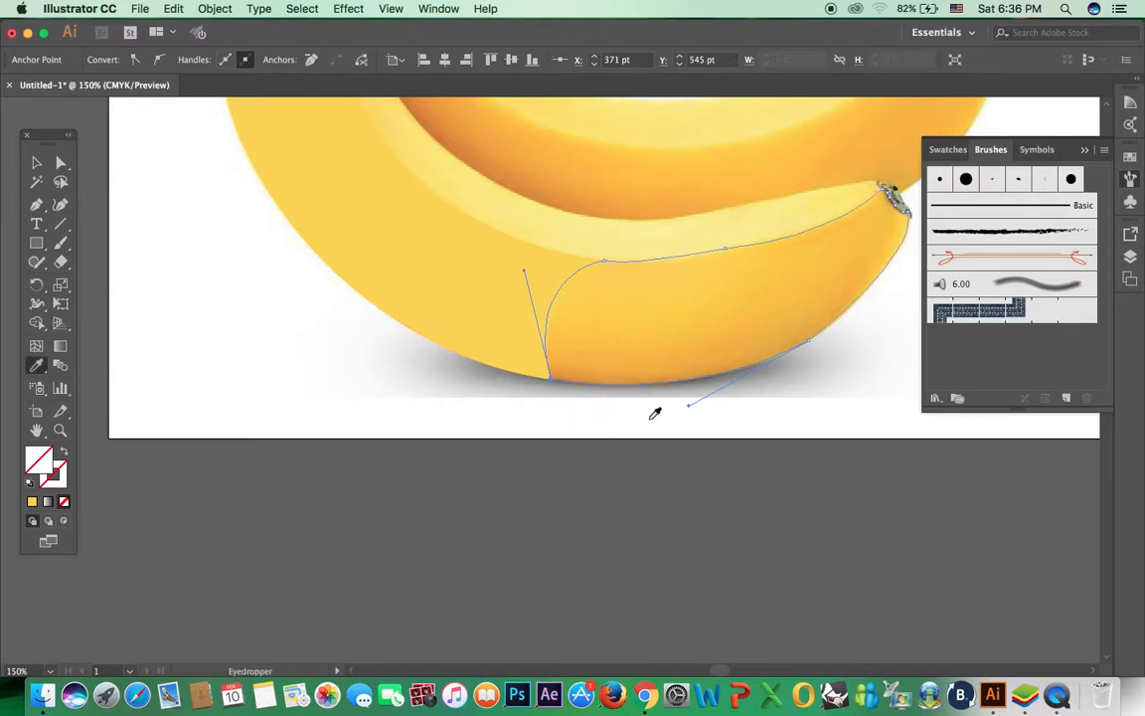
click(771, 280)
drag(595, 283, 480, 385)
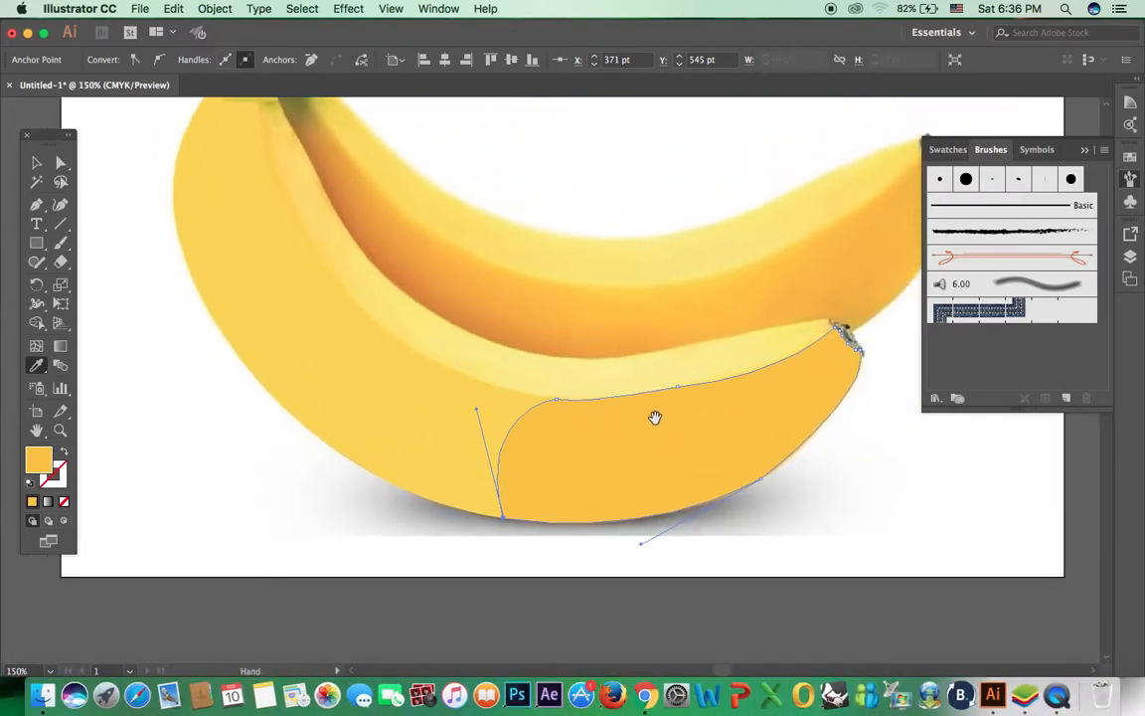
drag(496, 372, 528, 431)
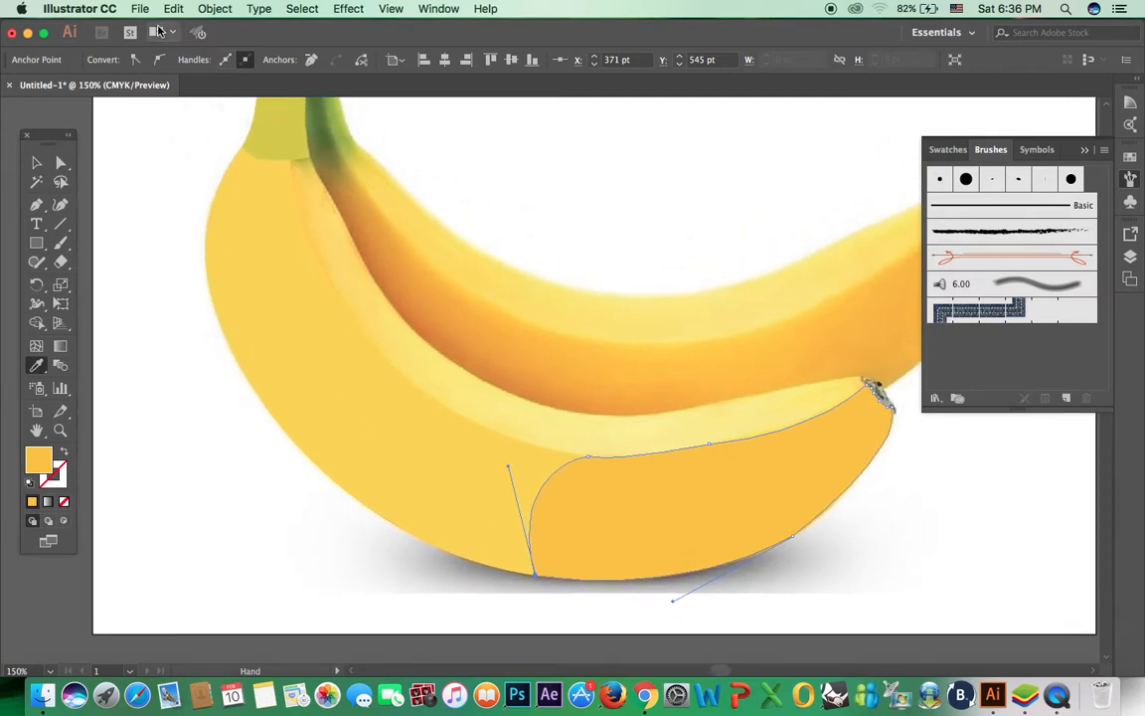
- Lock the filled orange-yellow front-end shape
click(213, 8)
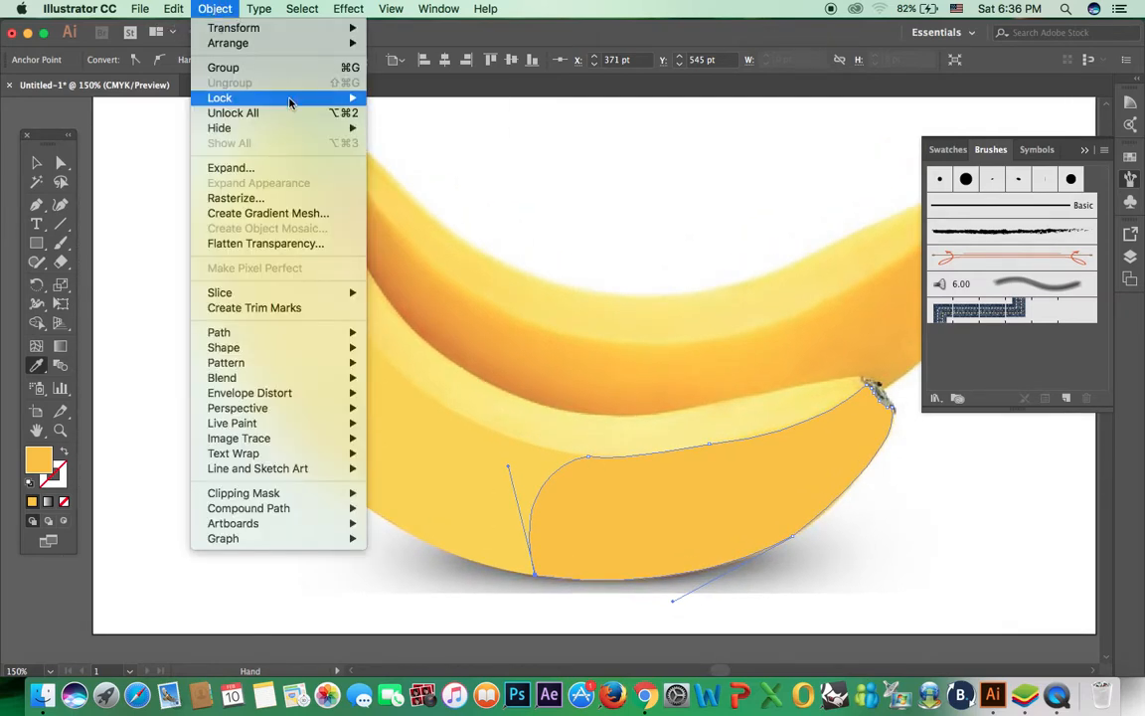
mouse_move(291, 98)
click(446, 98)
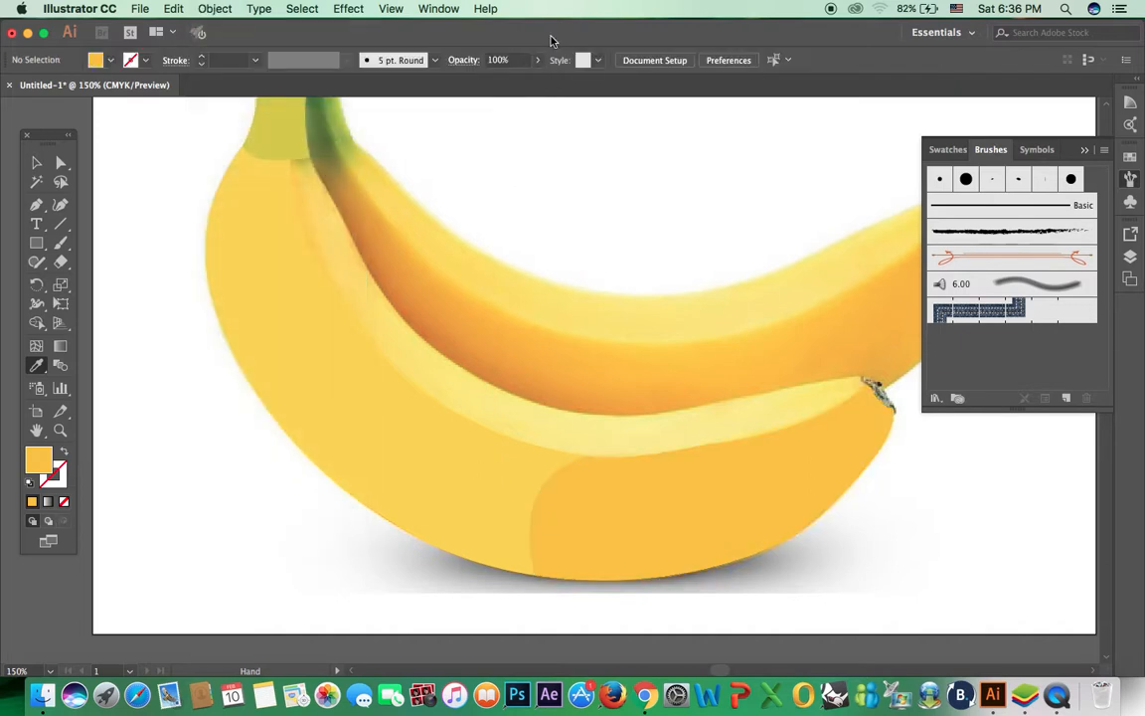
- With the fill set to None, trace the highlight strip's lower edge from the stem base down along the golden body shape
click(37, 203)
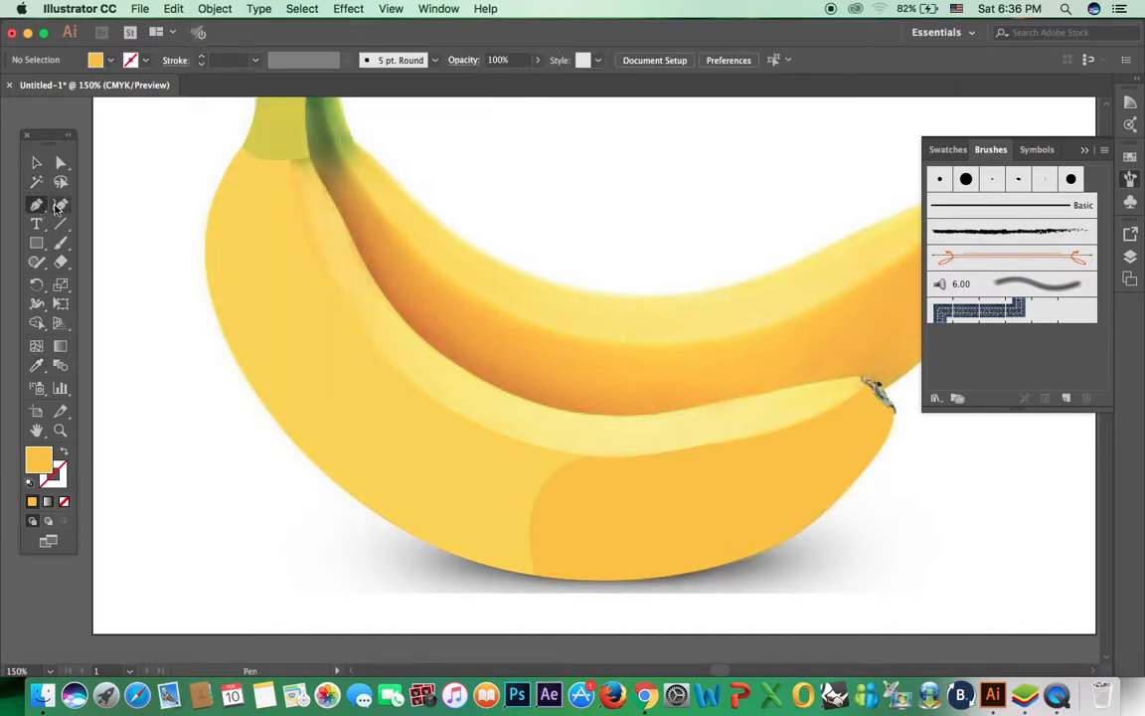
click(108, 64)
click(12, 89)
key(space)
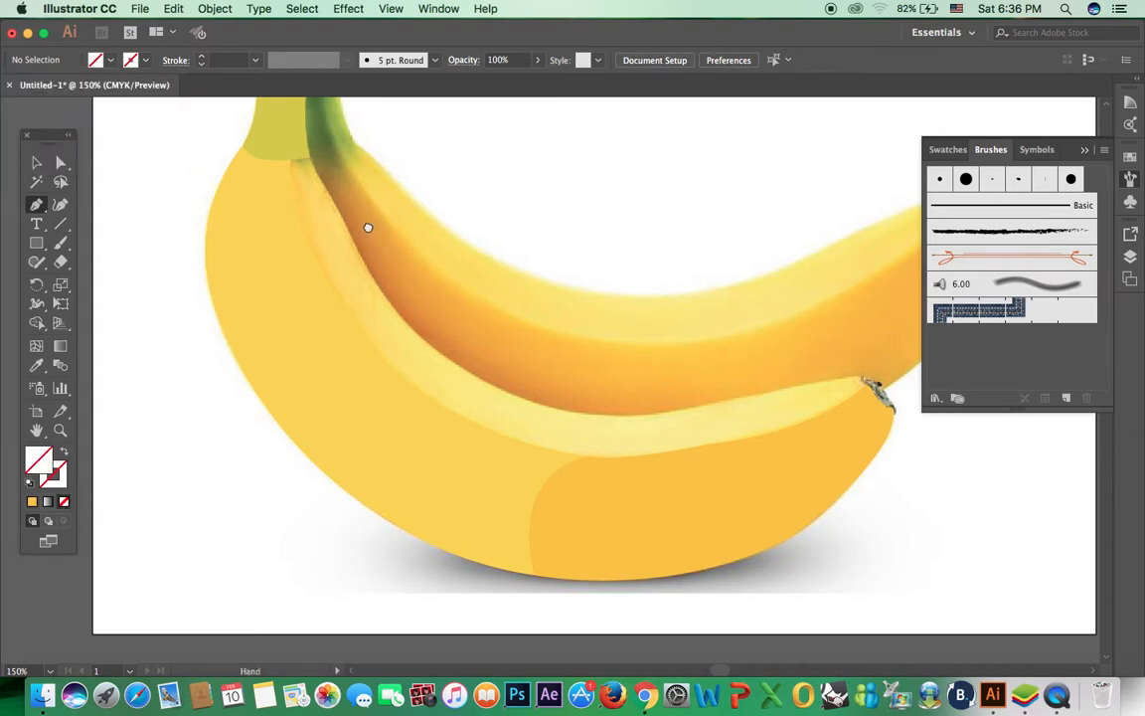
drag(367, 228, 259, 217)
click(234, 201)
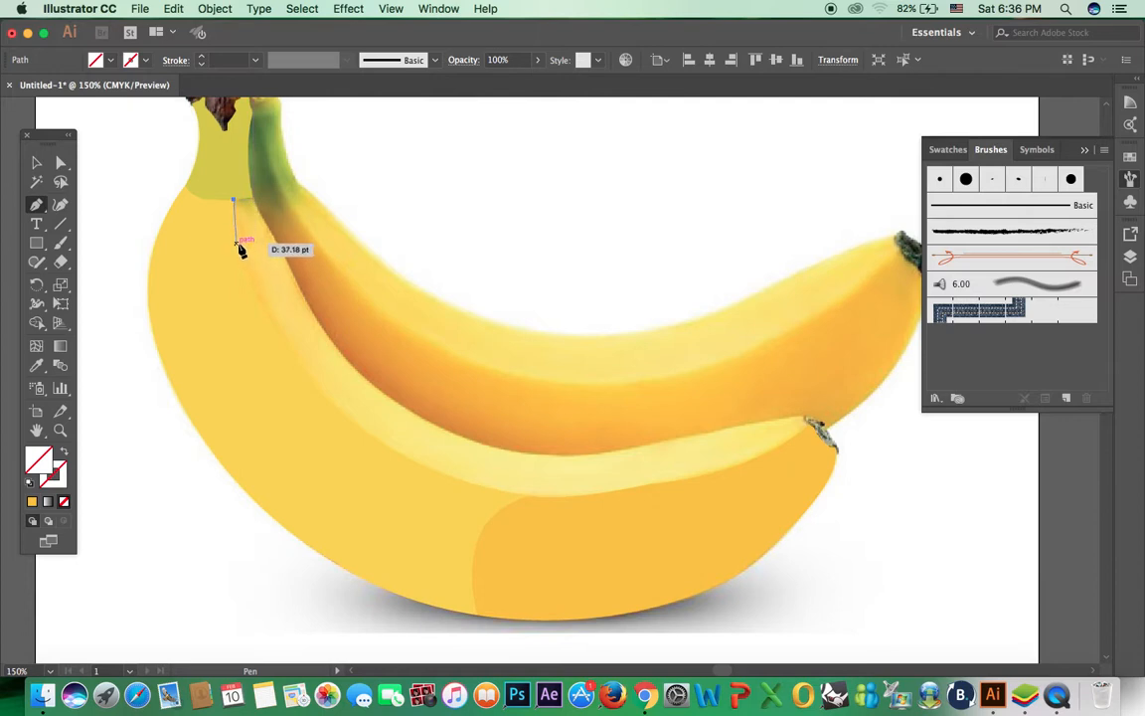
click(236, 243)
click(248, 279)
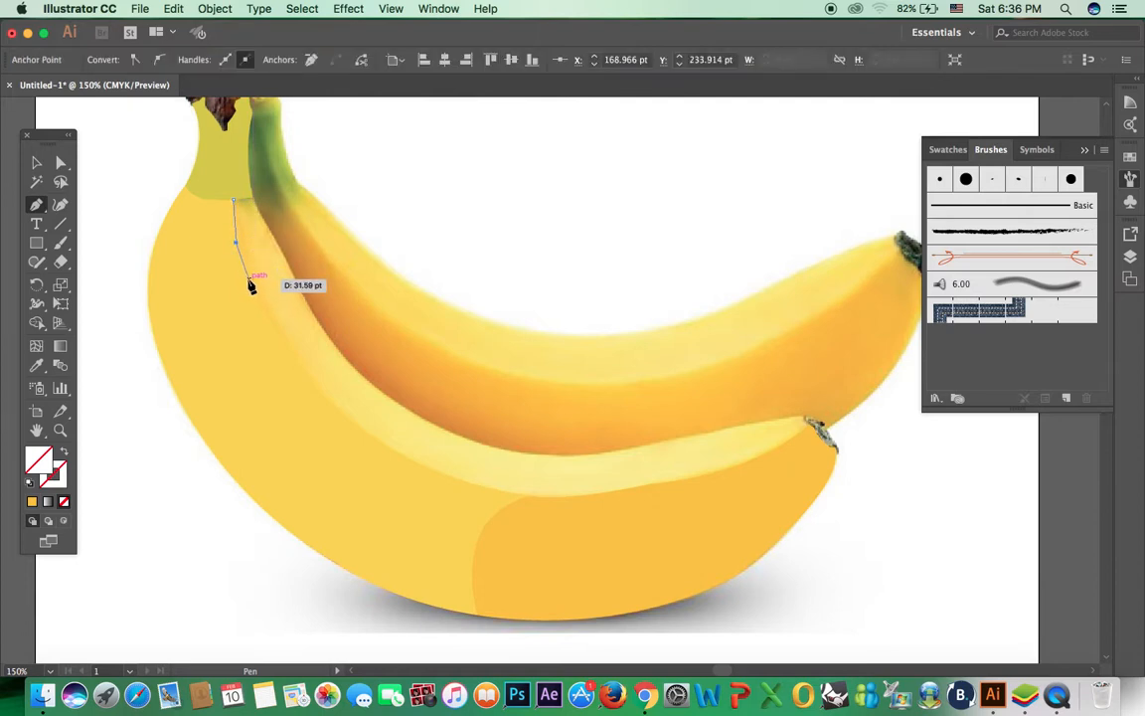
click(284, 340)
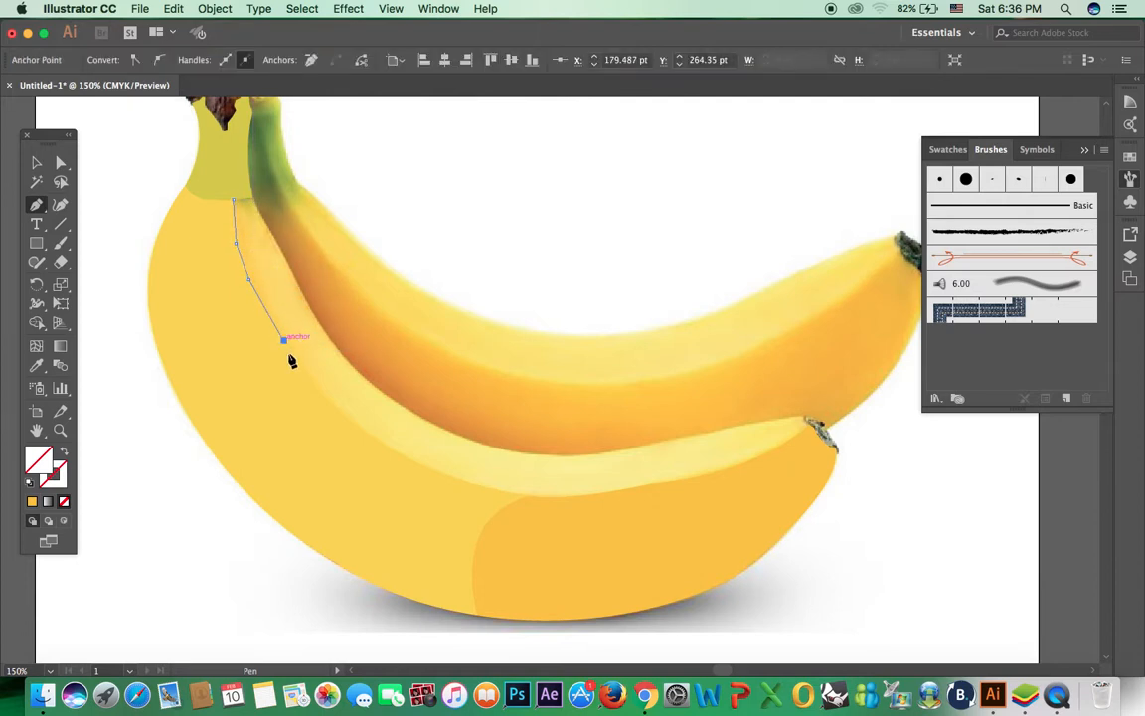
click(323, 396)
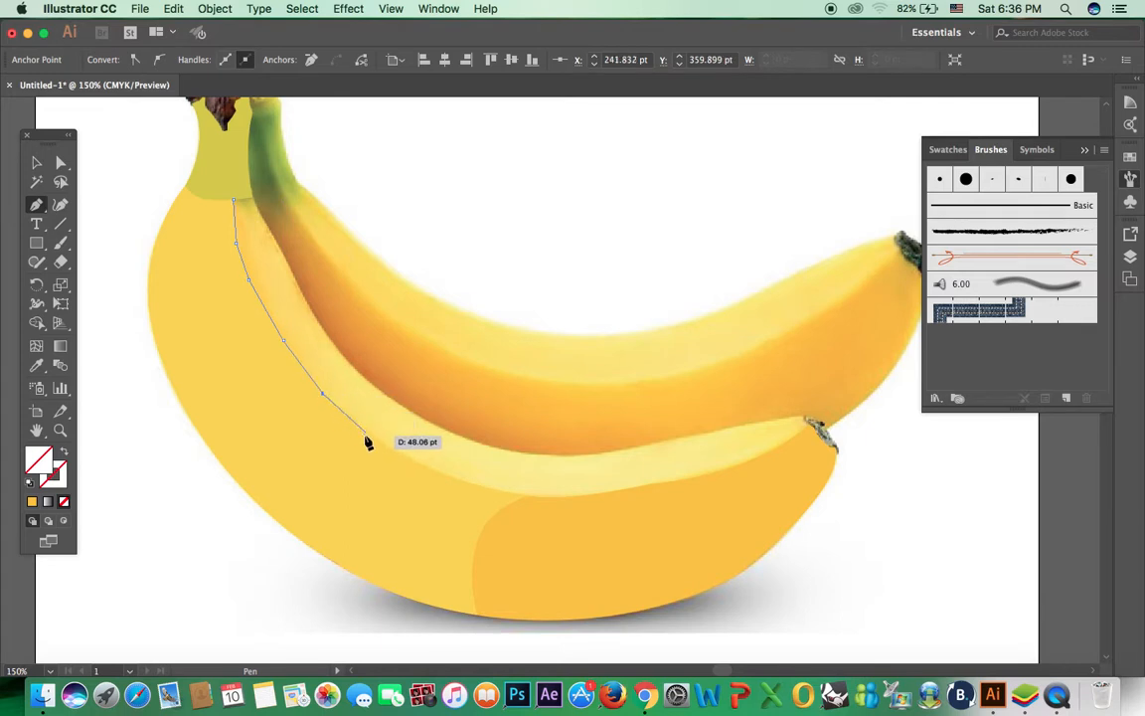
click(368, 435)
click(406, 459)
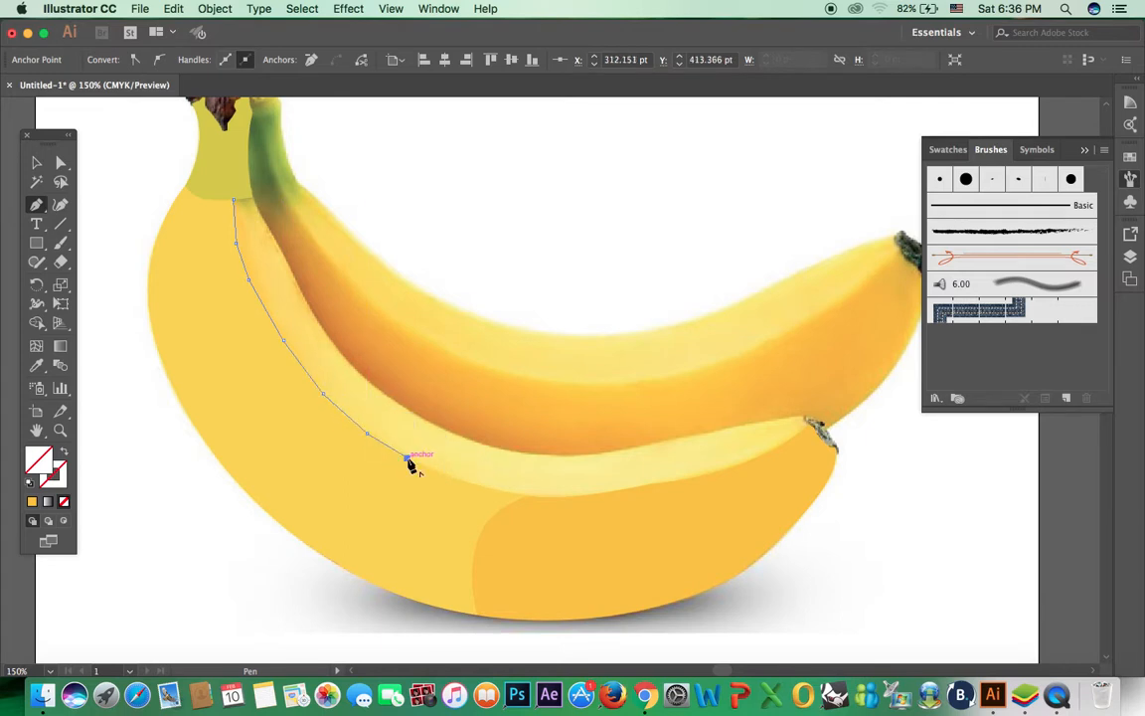
click(456, 478)
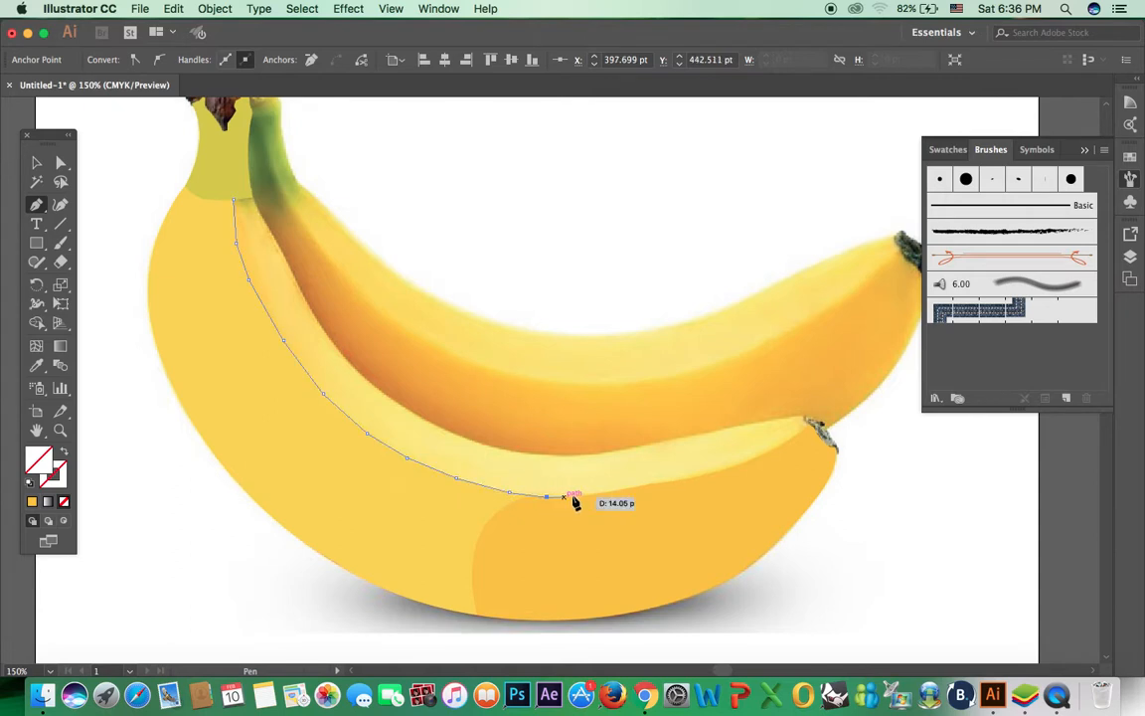
- Continue the strip's lower edge along the orange-yellow shape to the dark tip and around to its upper corner
click(595, 493)
click(649, 485)
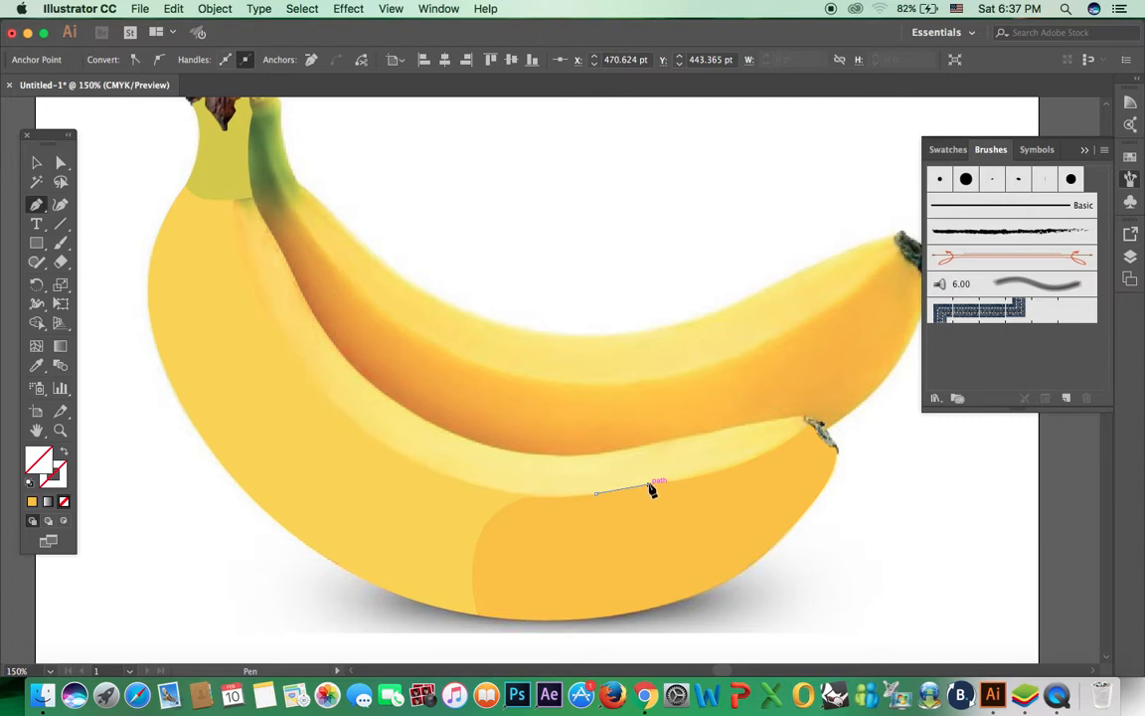
click(692, 478)
click(752, 460)
click(788, 442)
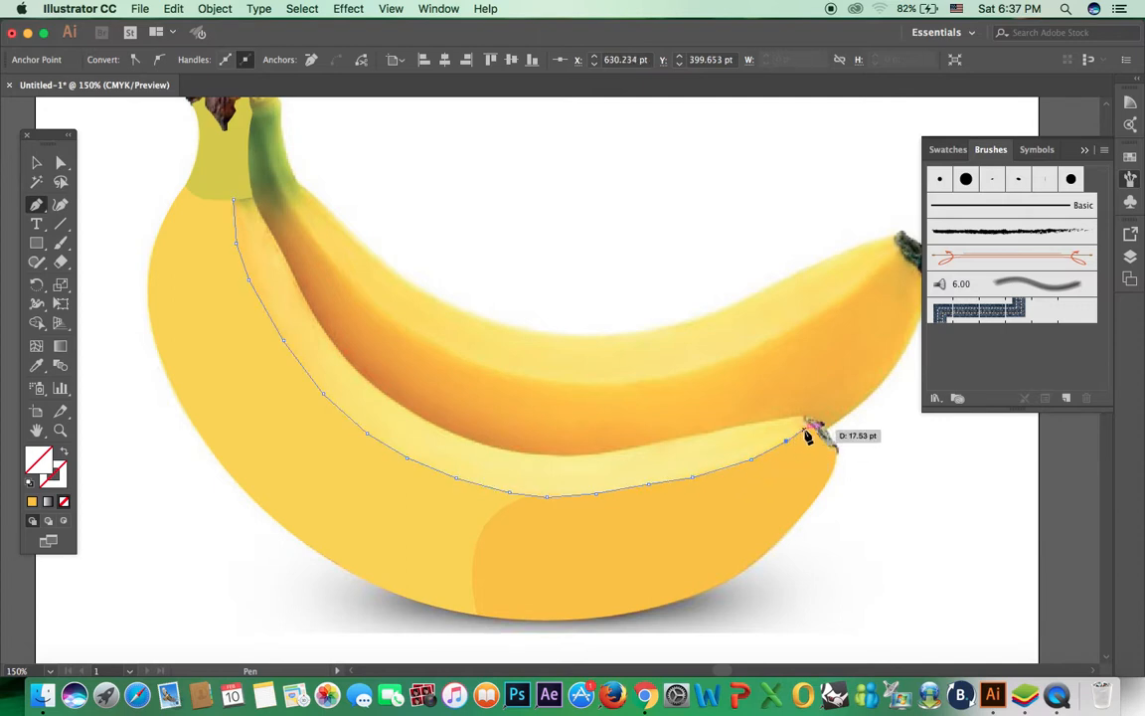
click(809, 425)
click(804, 417)
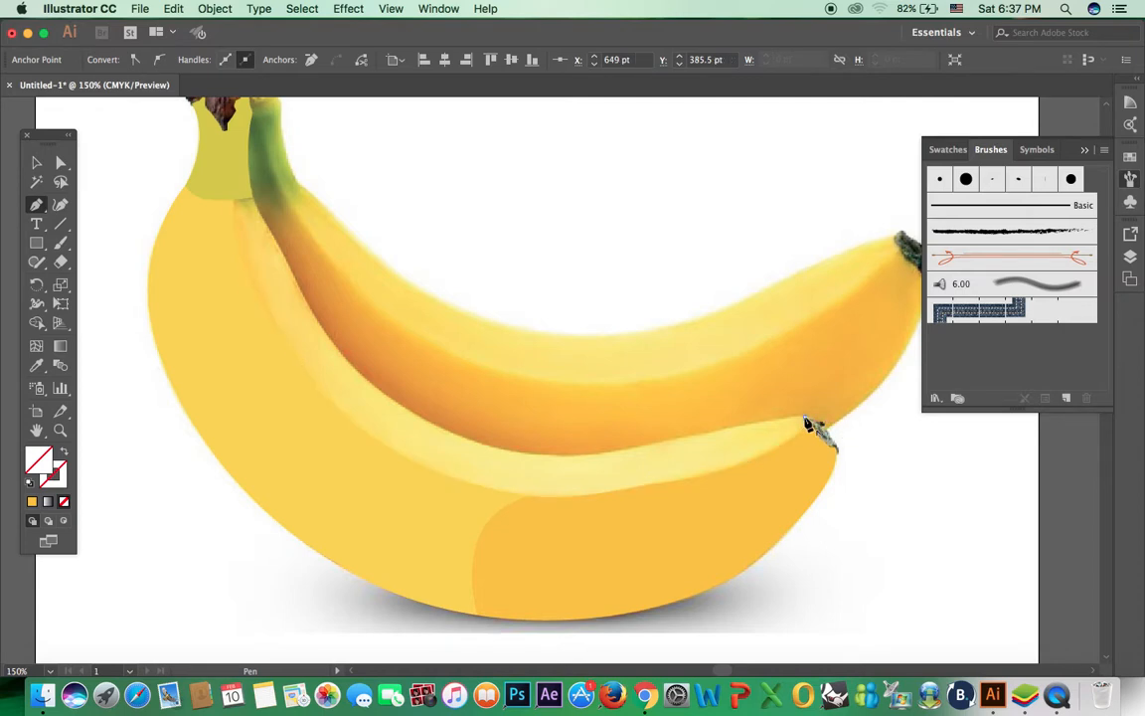
- Trace the highlight strip's upper edge back from the dark tip, ending with a long curve along the inner bend
click(727, 429)
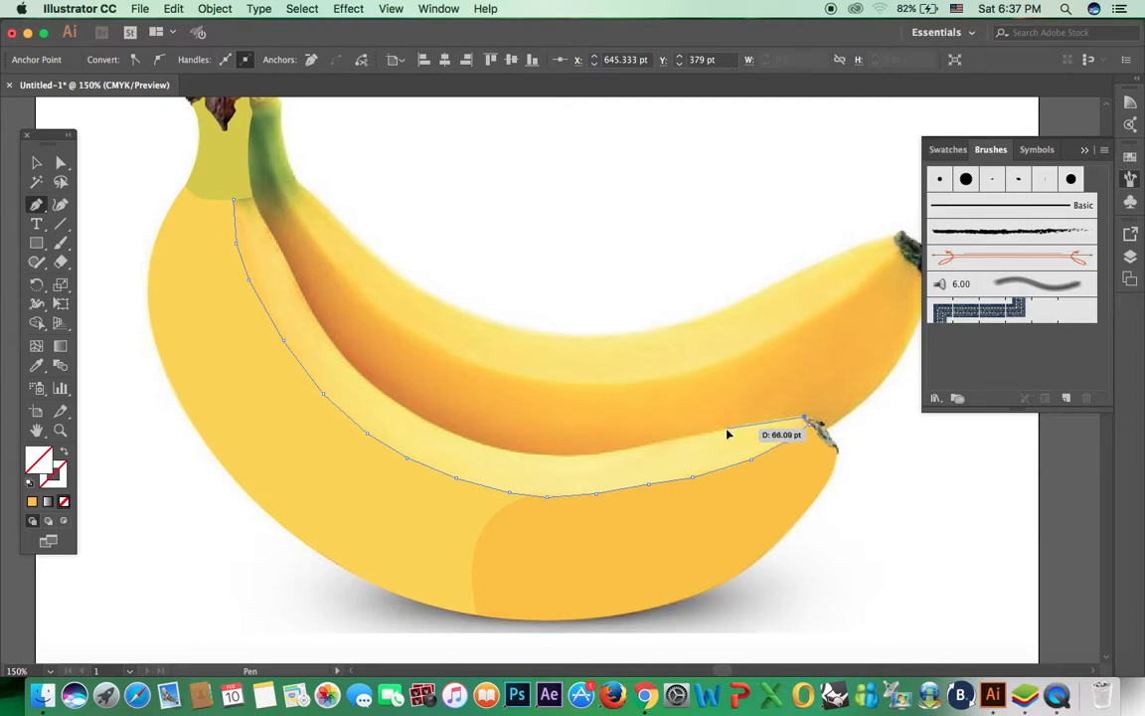
click(591, 454)
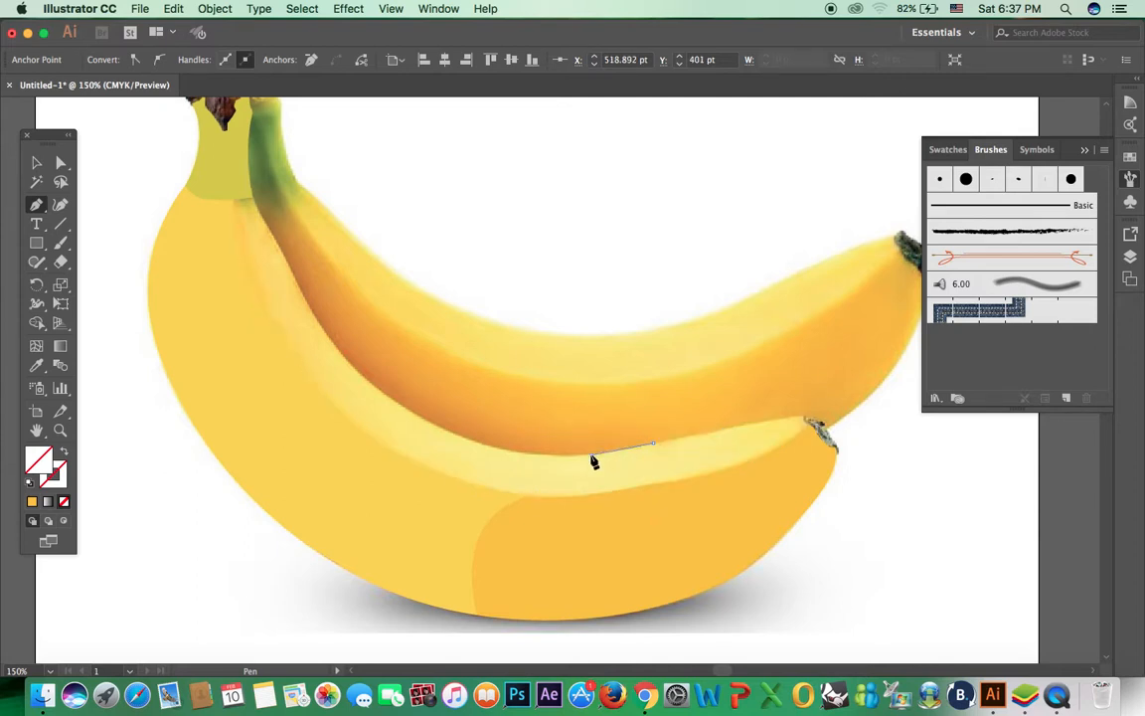
drag(339, 352, 242, 230)
click(339, 349)
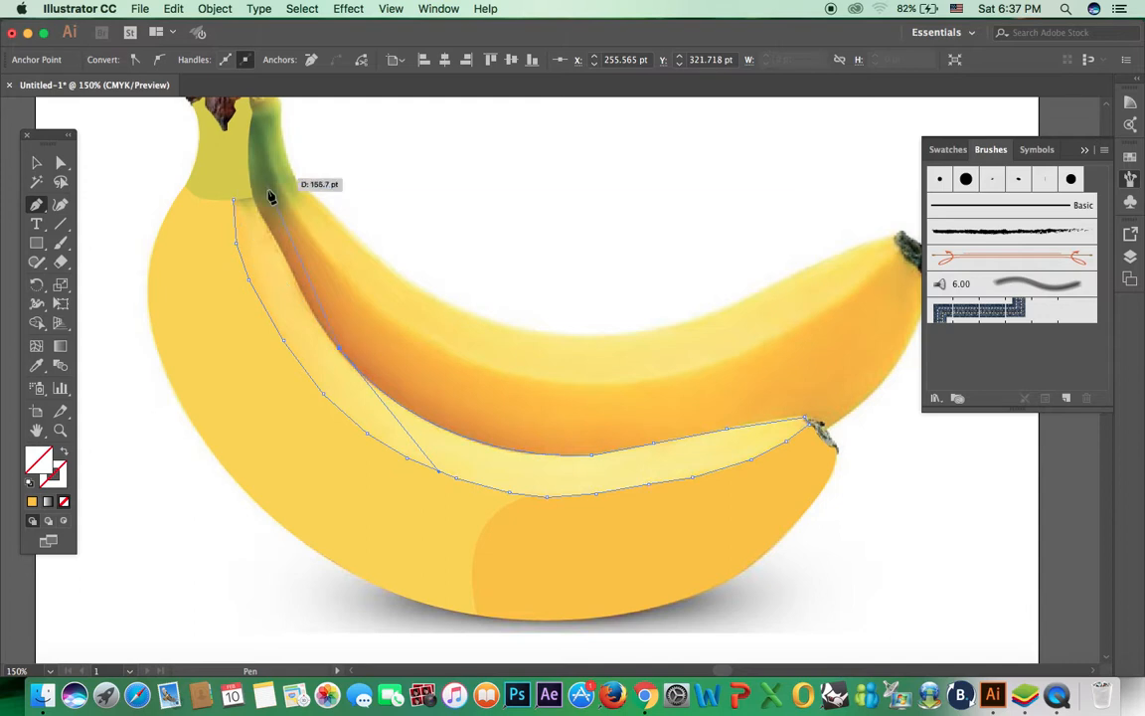
- Continue the strip's upper edge with short segments along the gap between the bananas up towards the green stem
click(324, 331)
click(309, 306)
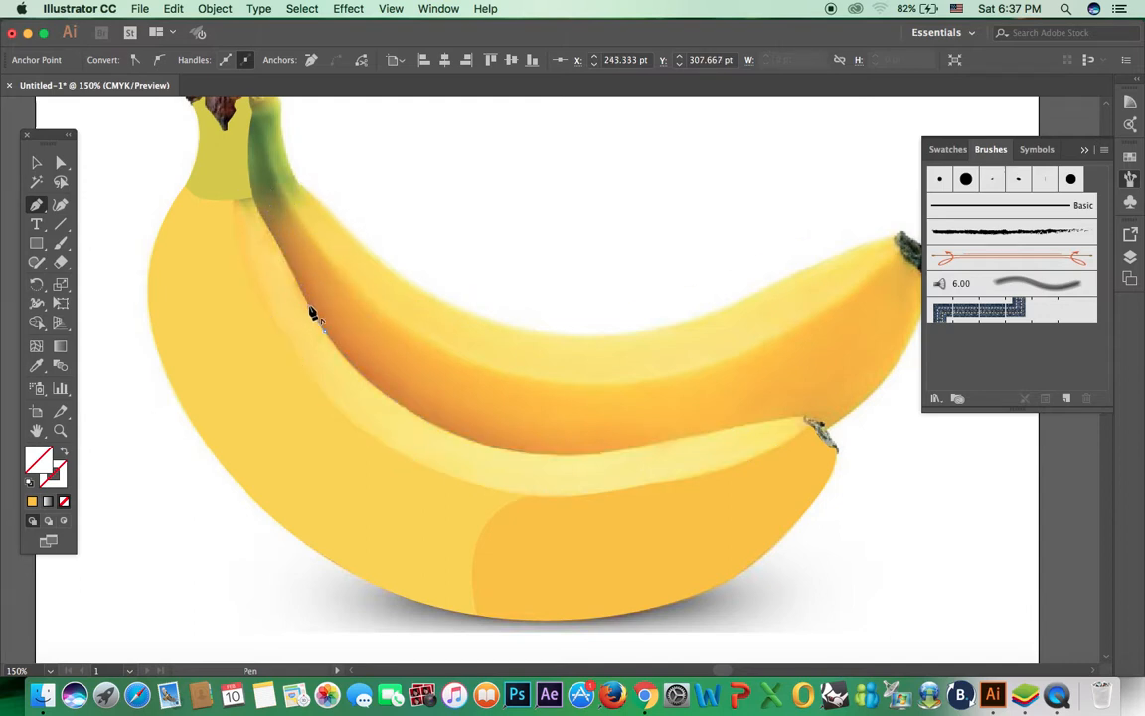
click(293, 277)
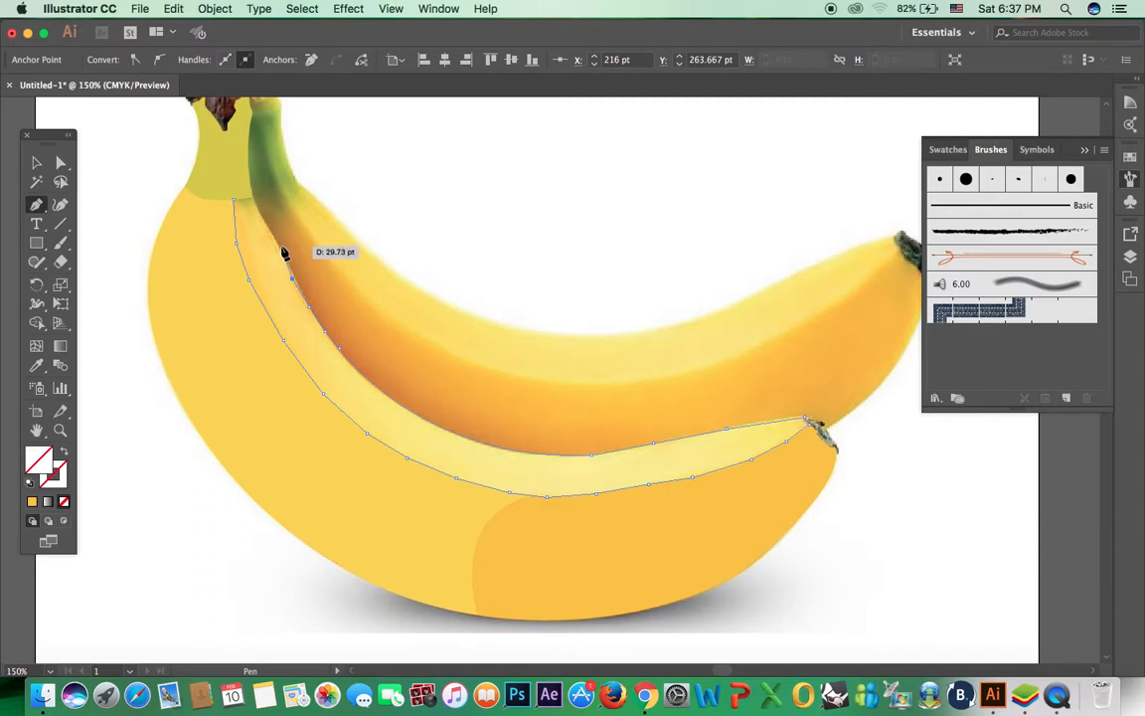
click(274, 244)
key(ctrl+z)
click(296, 280)
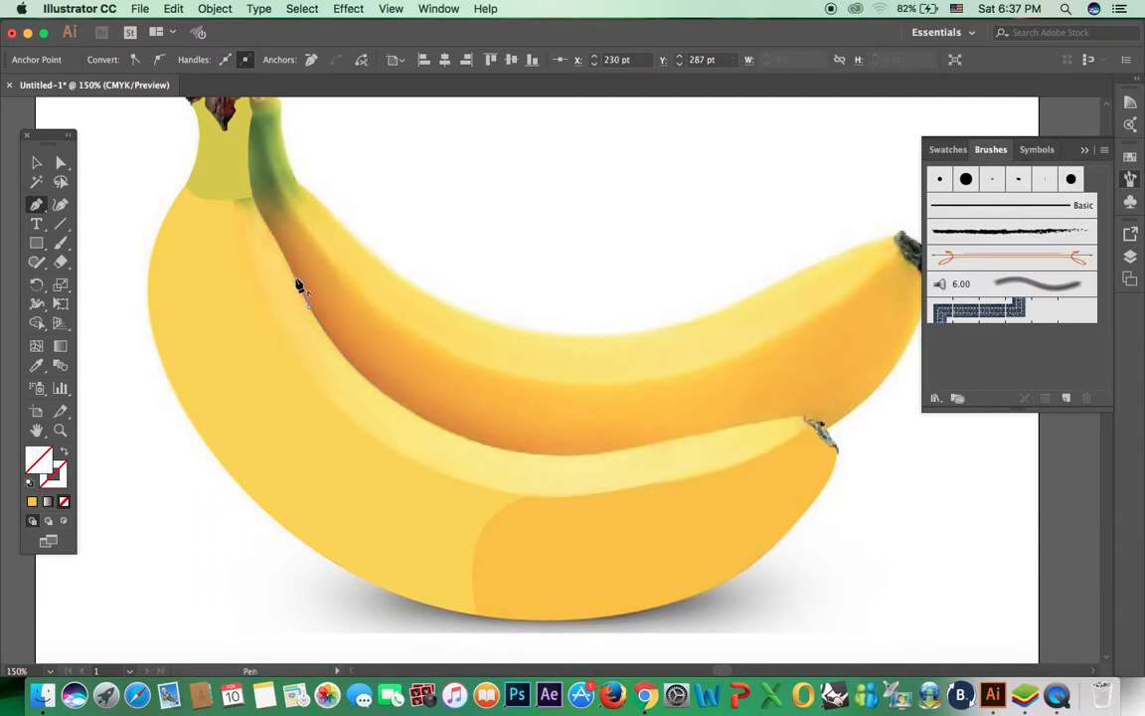
click(282, 253)
click(267, 225)
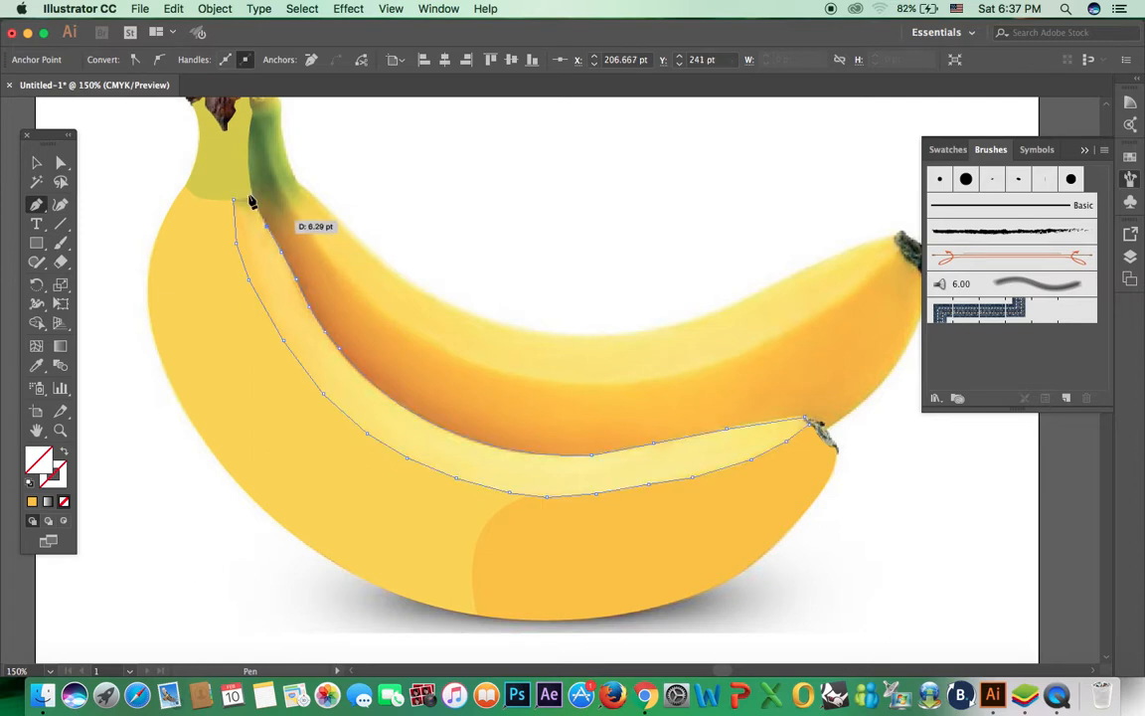
- Close the strip's outline at the stem base and fill it with a pale yellow sampled from the highlight
click(253, 198)
click(236, 201)
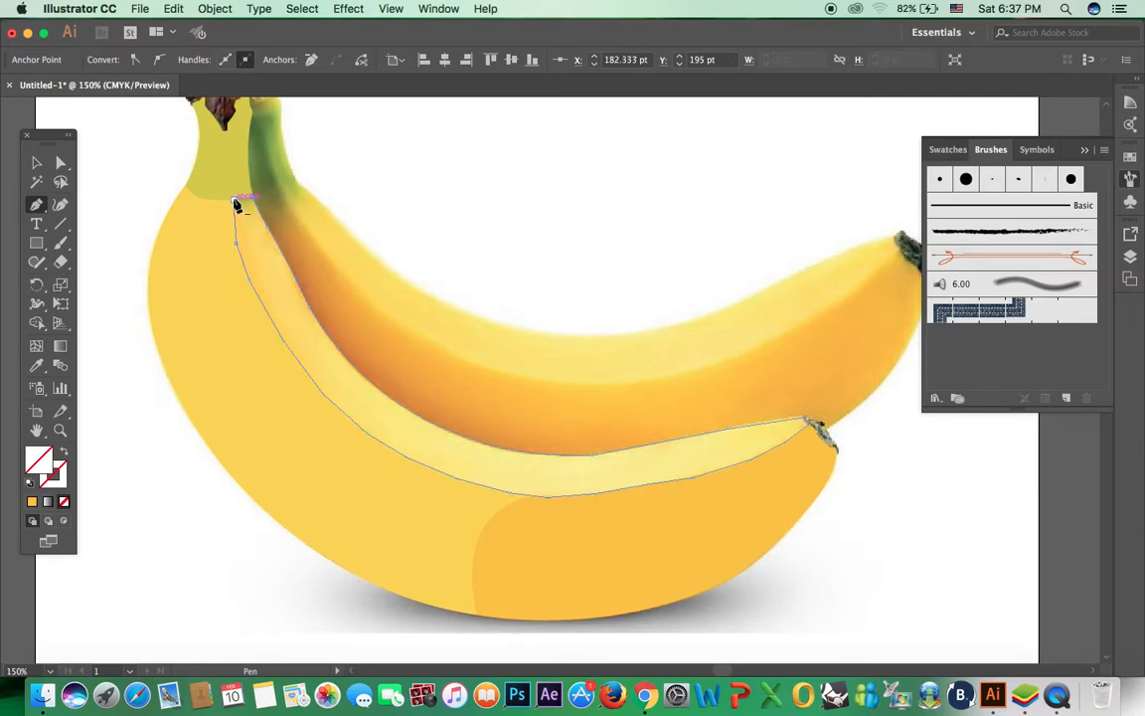
key(i)
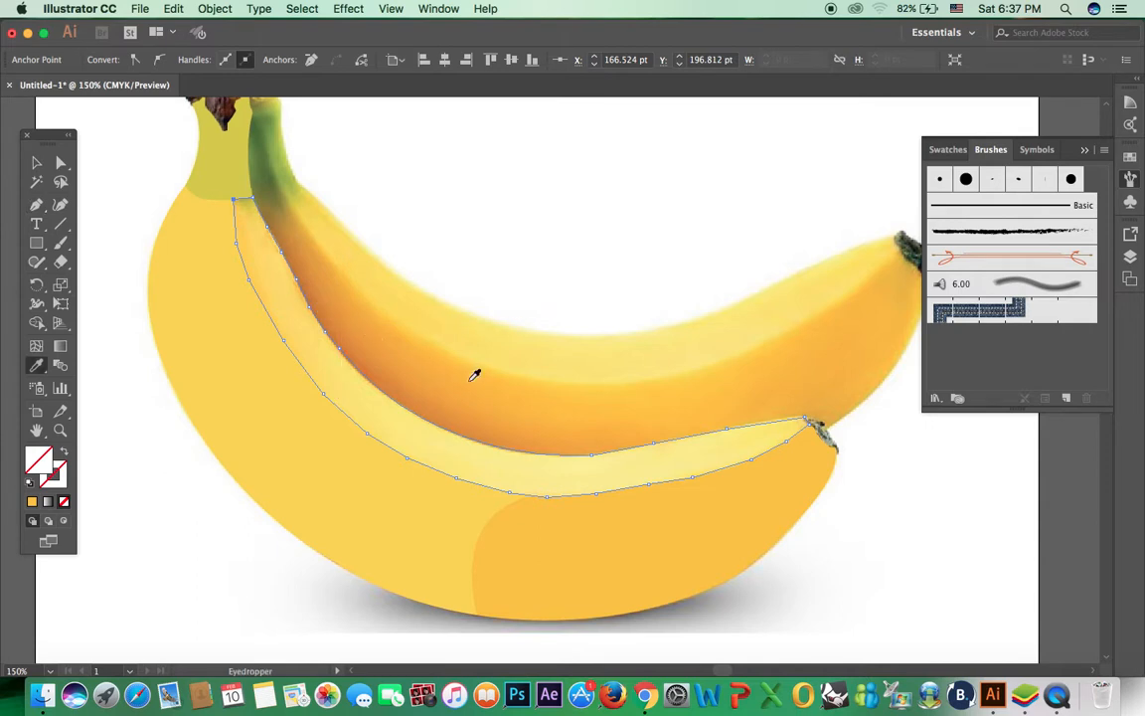
click(488, 456)
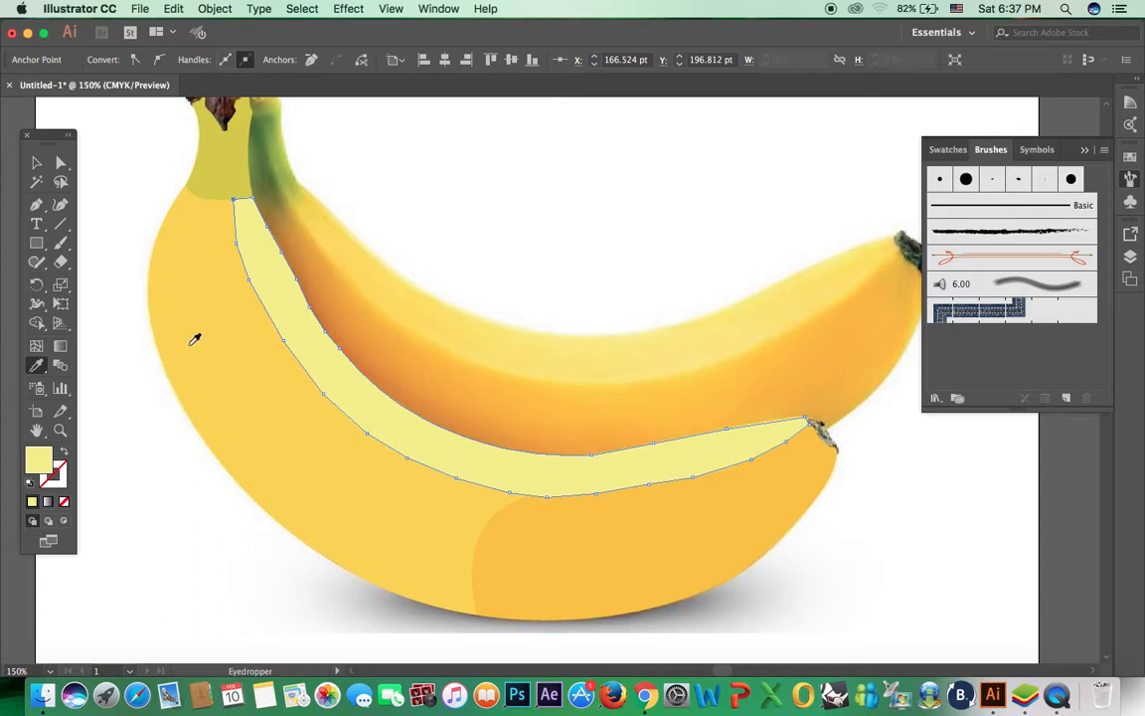
- Smooth the upper edge of the pale-yellow strip with the Smooth tool from the stem side to the tip, then deselect it
click(37, 265)
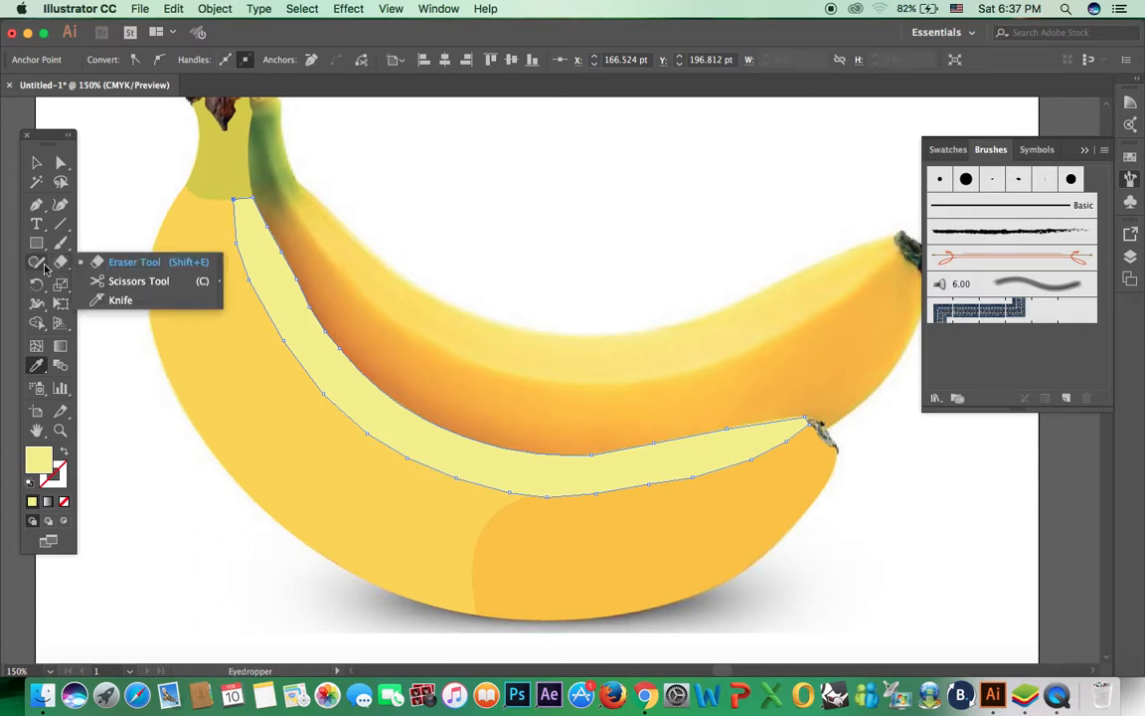
click(134, 300)
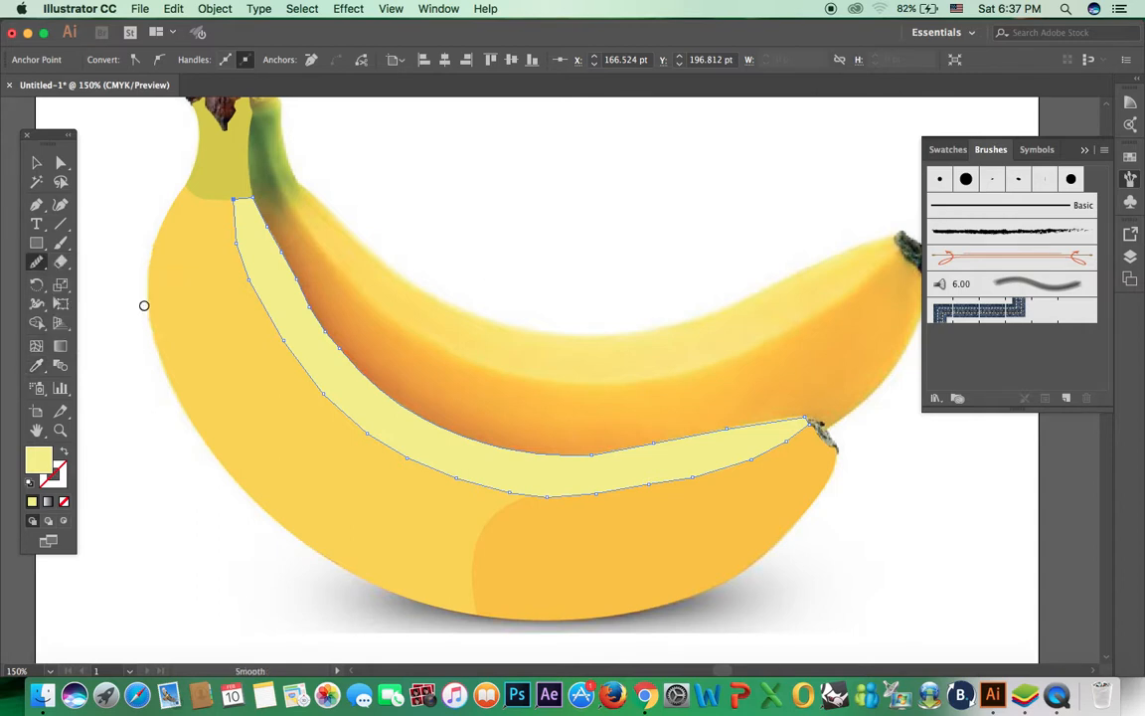
drag(314, 313, 313, 312)
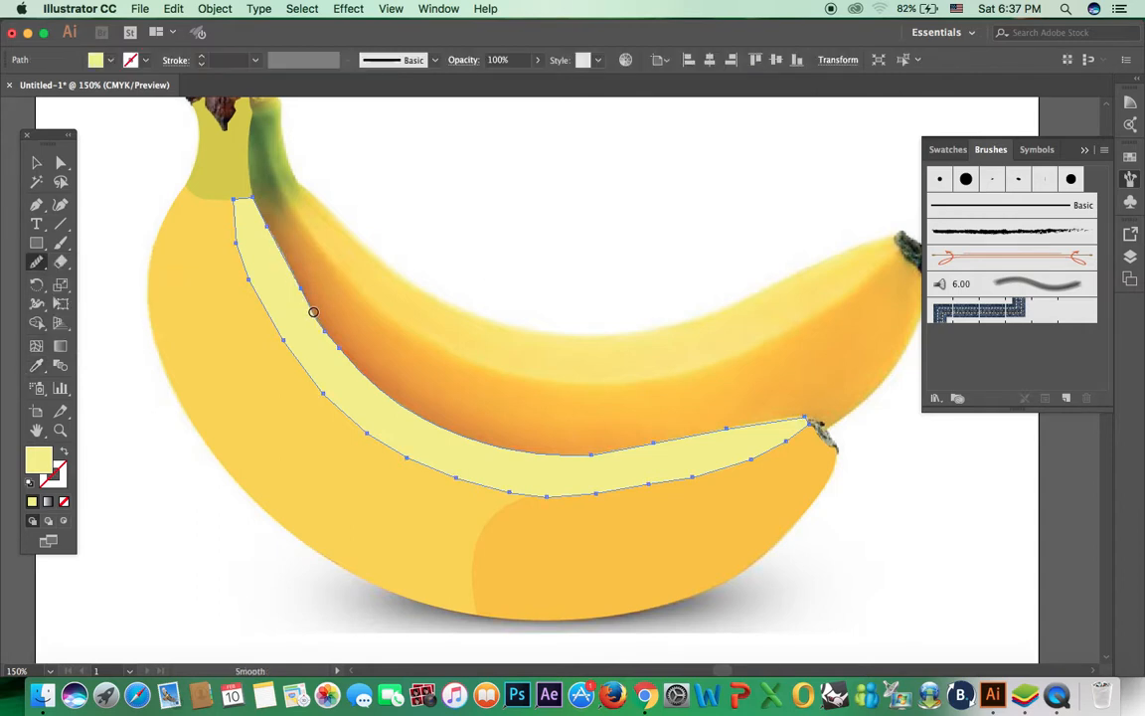
drag(350, 355, 374, 380)
drag(431, 423, 440, 424)
drag(540, 458, 530, 451)
drag(698, 429, 711, 428)
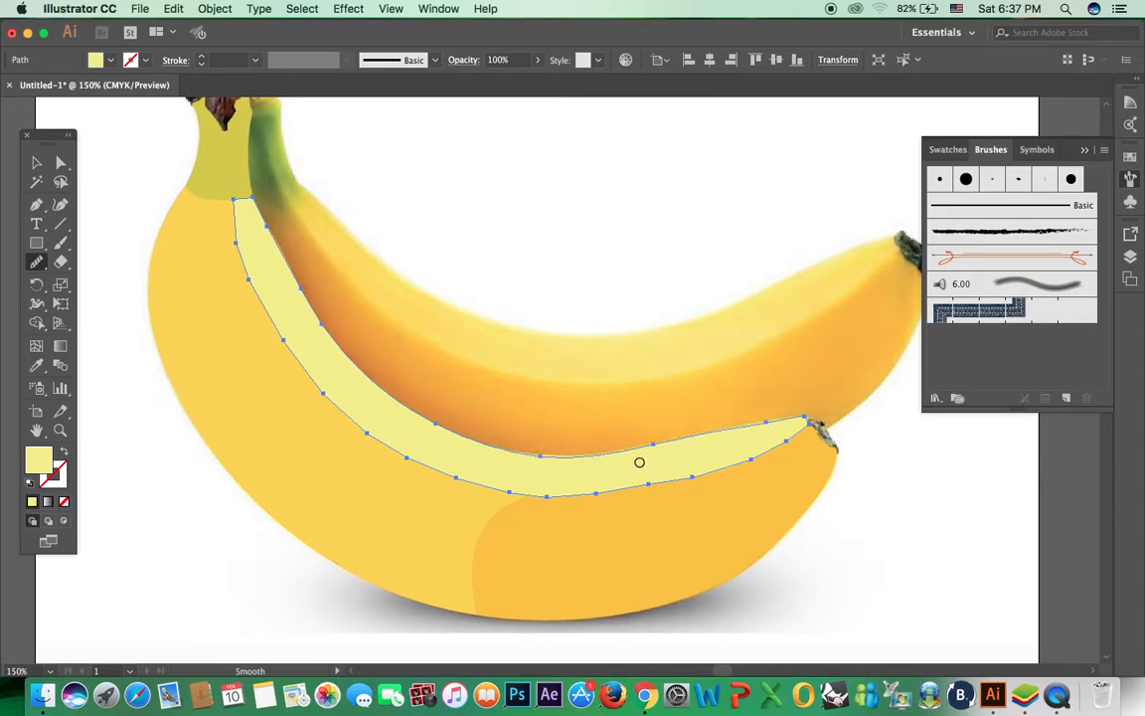
click(38, 163)
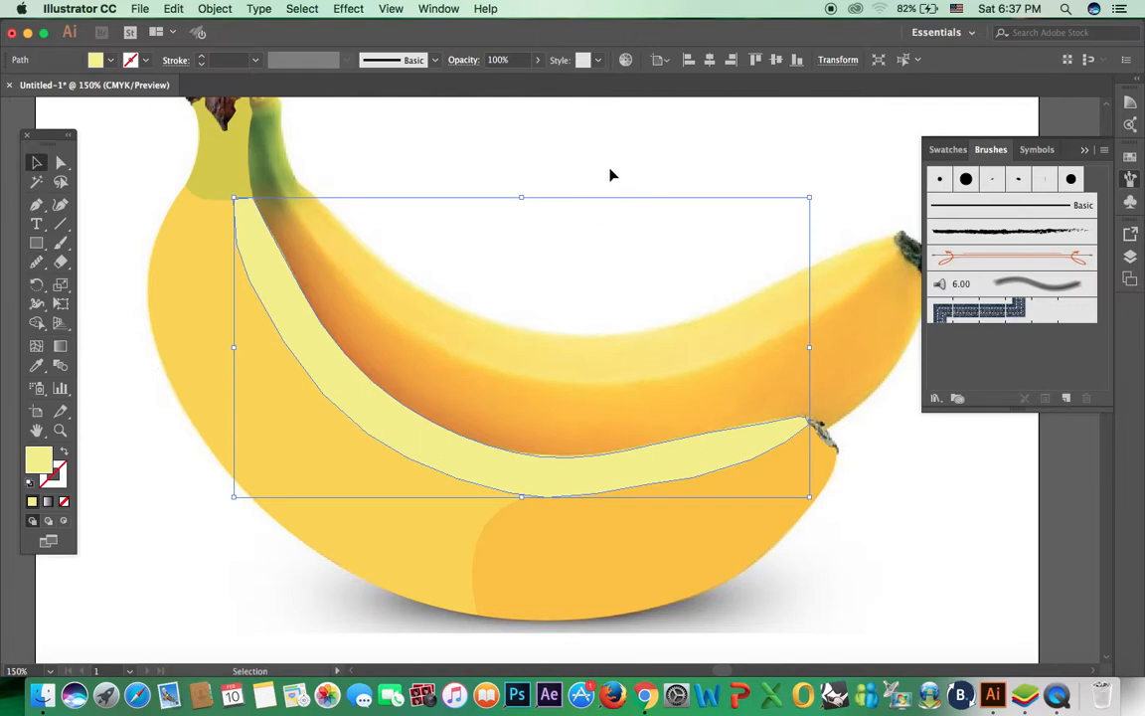
click(616, 161)
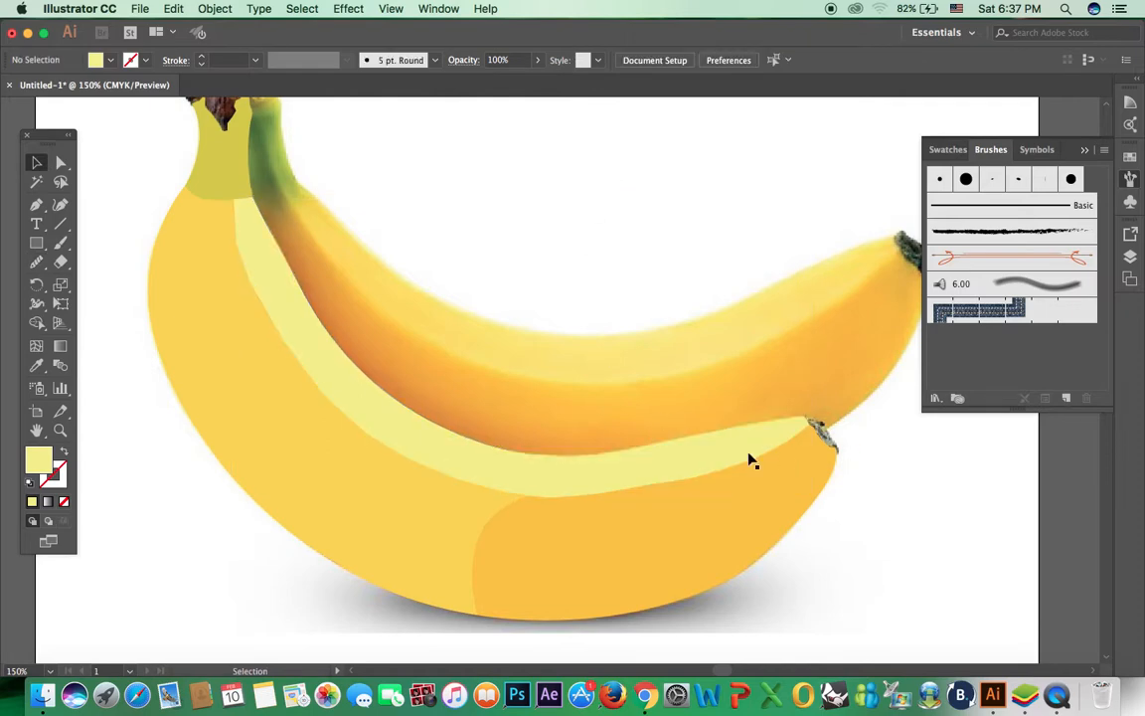
- Lock the pale-yellow highlight strip
click(752, 460)
click(215, 8)
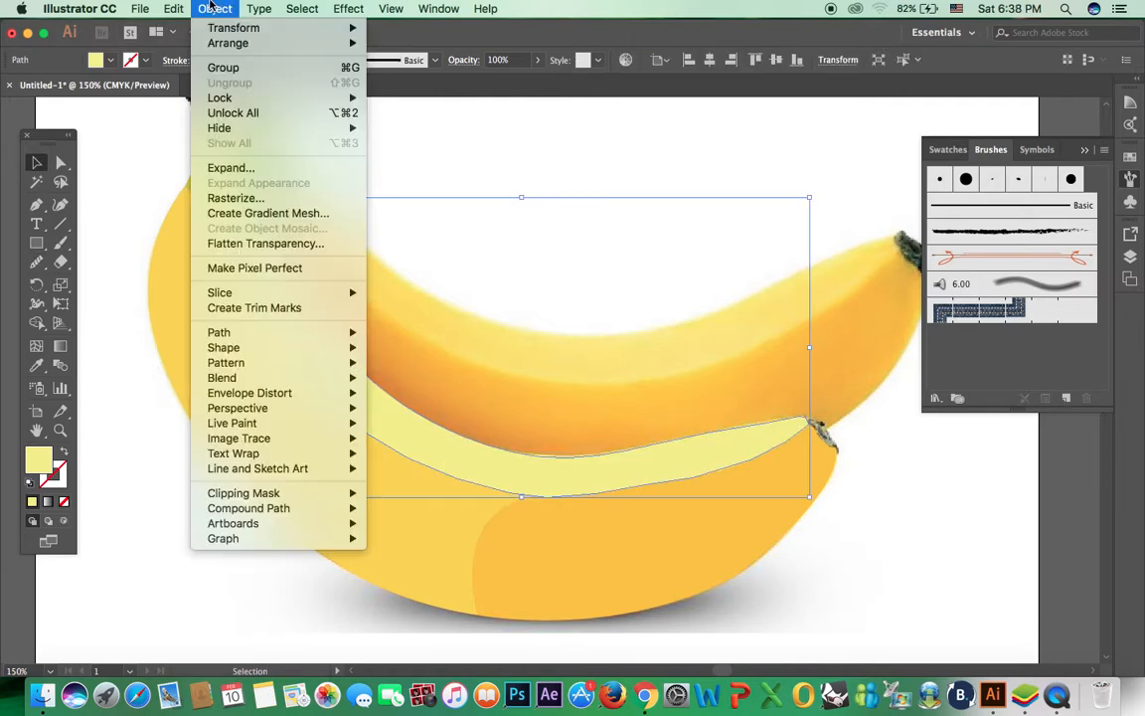
click(475, 78)
click(200, 12)
mouse_move(227, 97)
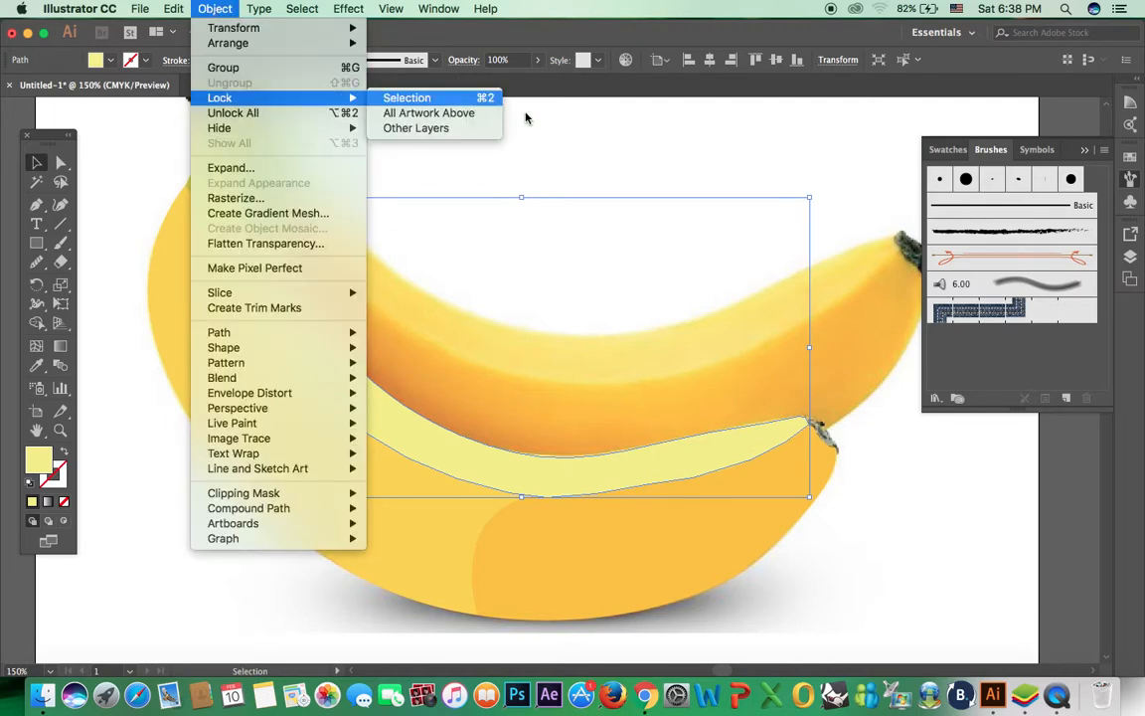
click(475, 98)
- Set the fill to None and trace the outer side of the brown stem tip with the Pen tool down to the yellow-green neck
drag(676, 432, 766, 526)
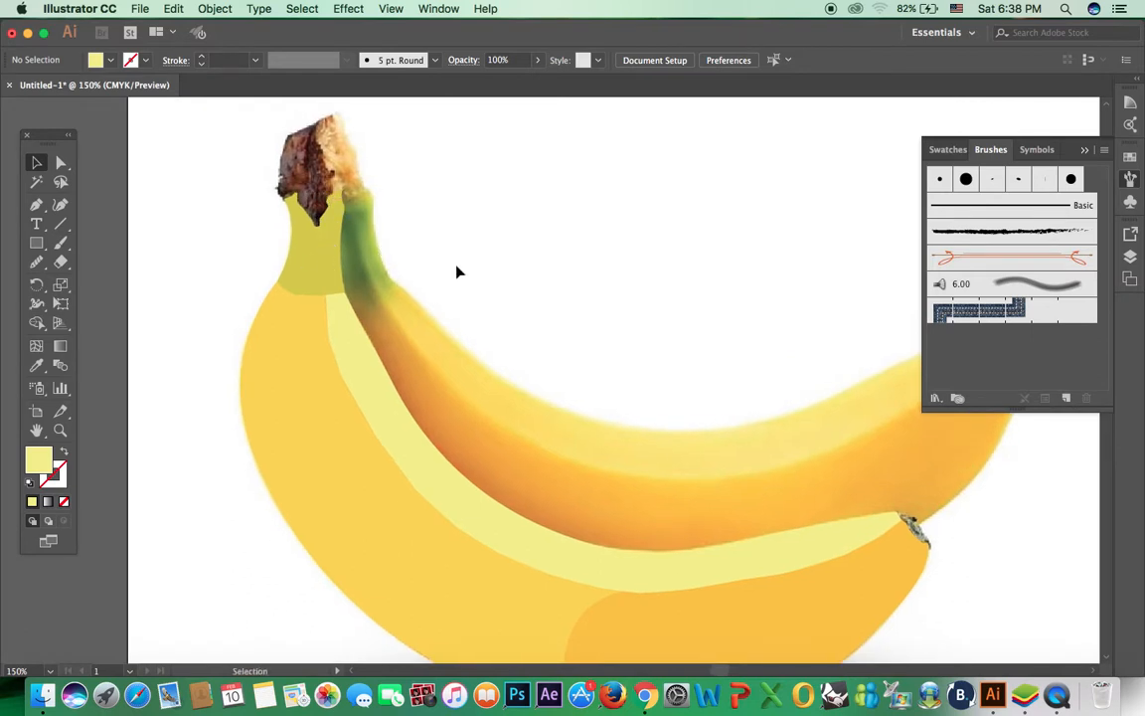
drag(723, 484, 613, 444)
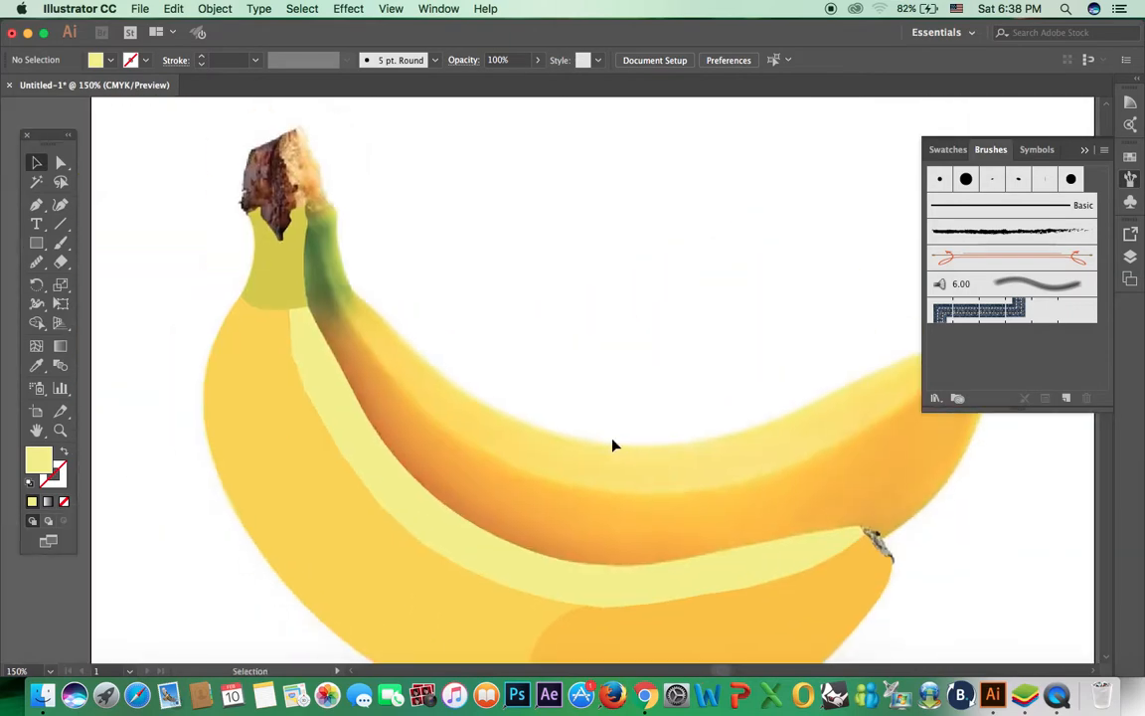
key(super+minus)
key(super+minus)
key(super+equal)
key(super+equal)
key(super+equal)
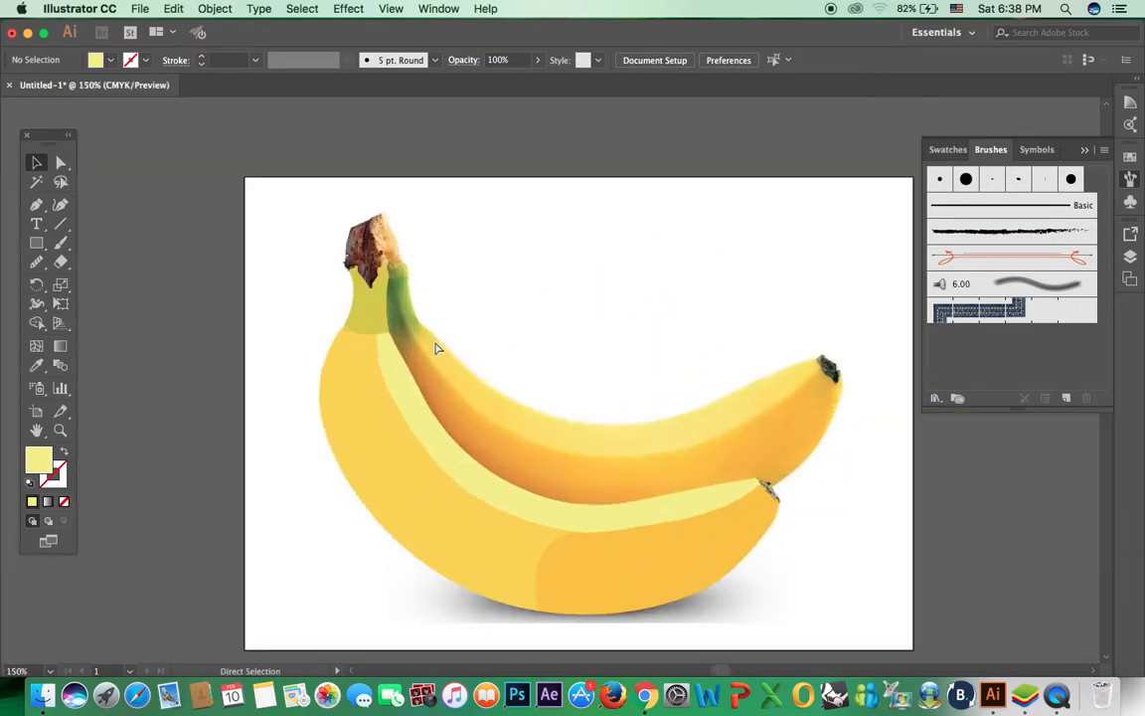
key(super+equal)
drag(357, 300, 586, 348)
drag(417, 275, 593, 445)
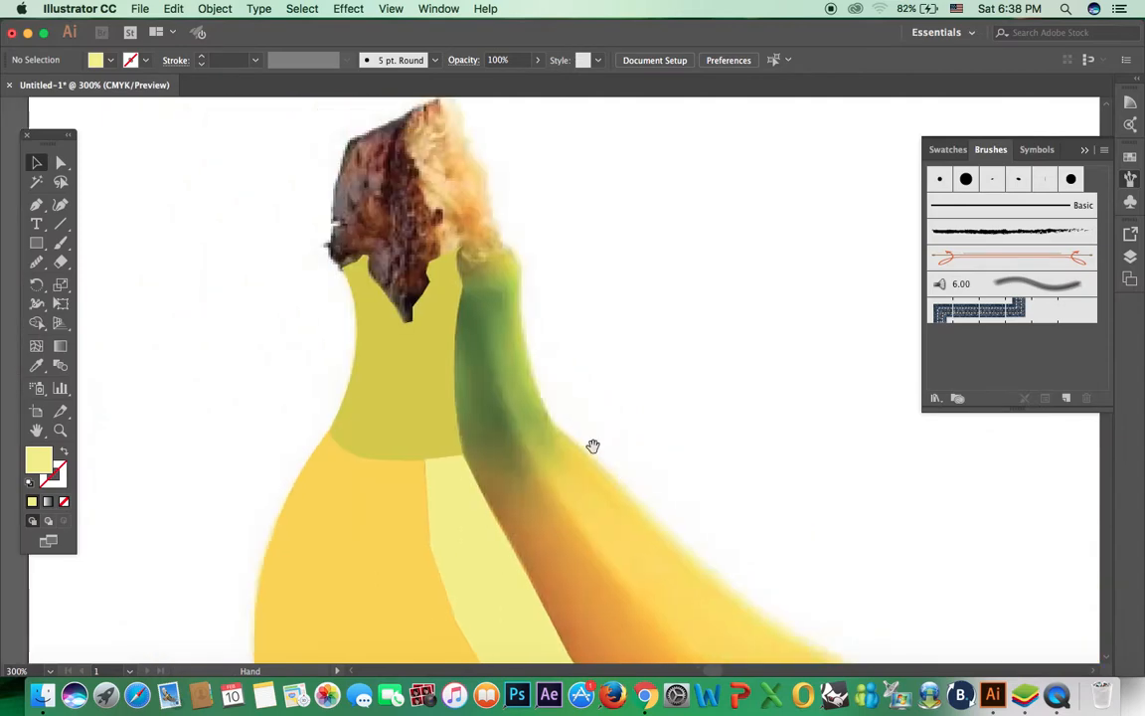
drag(443, 259, 466, 322)
click(36, 204)
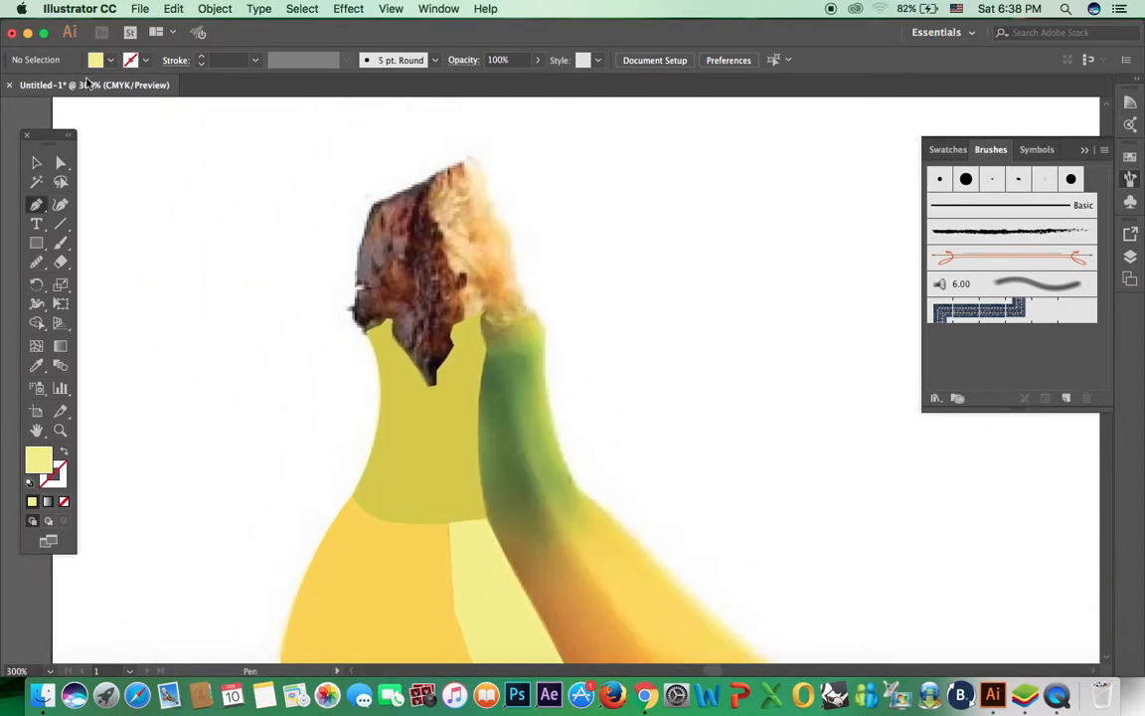
click(109, 60)
click(12, 88)
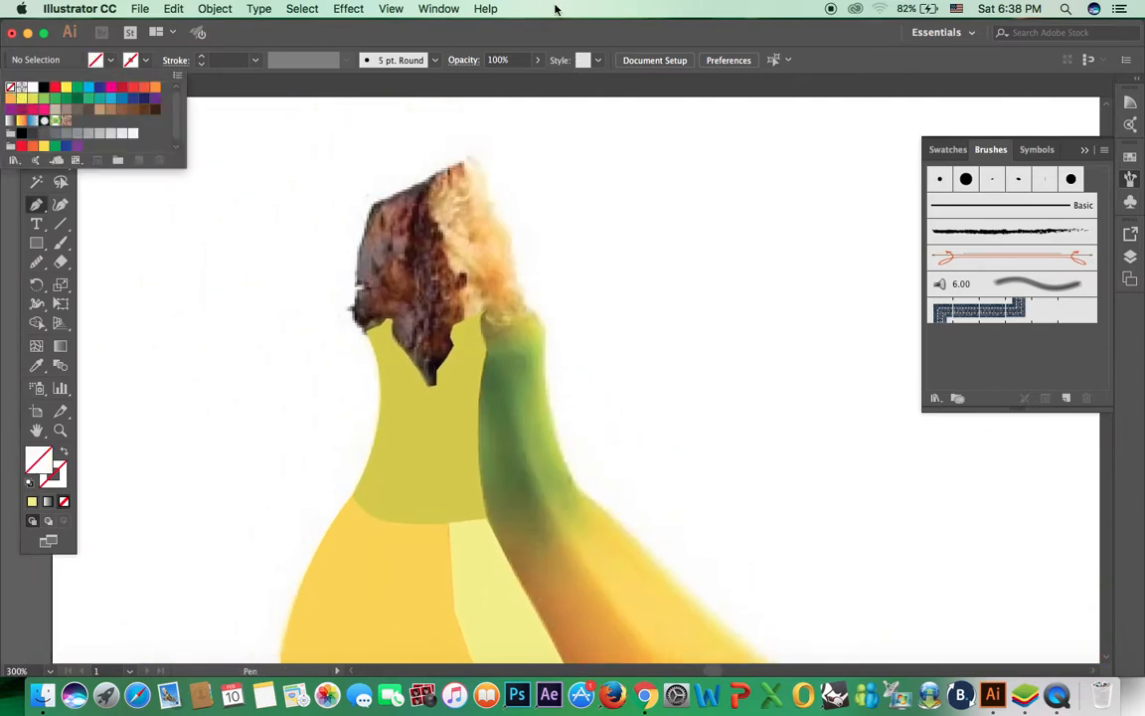
click(552, 39)
drag(376, 211, 356, 266)
click(357, 268)
click(358, 287)
click(350, 309)
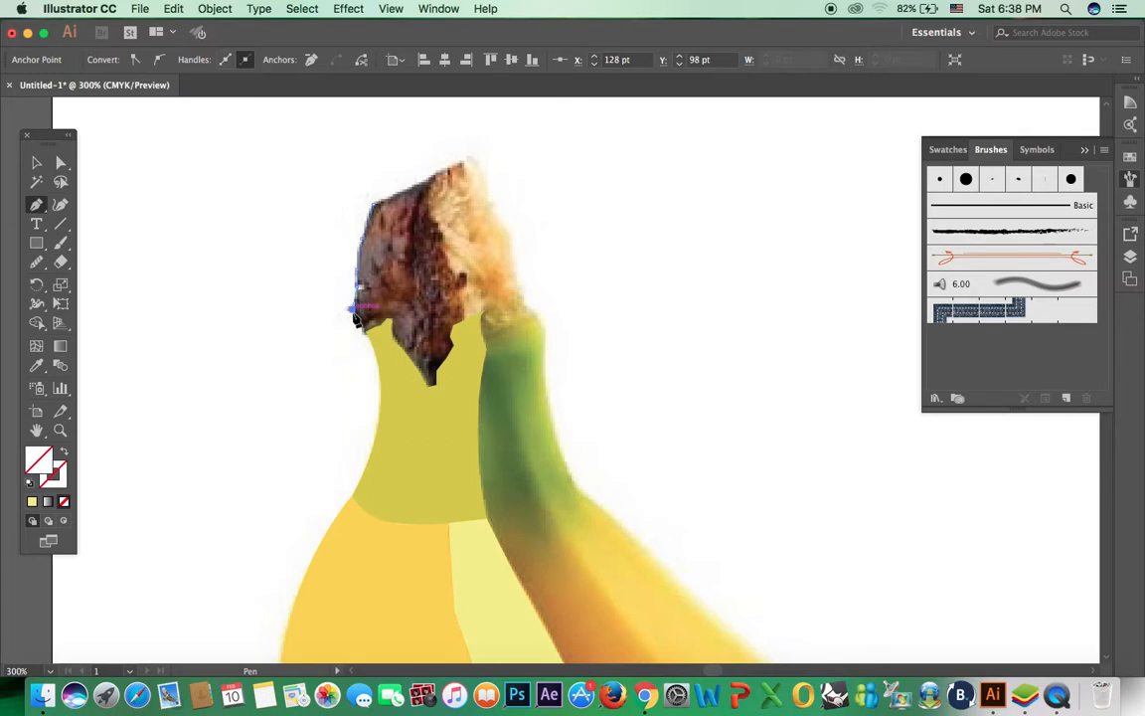
click(366, 330)
click(389, 319)
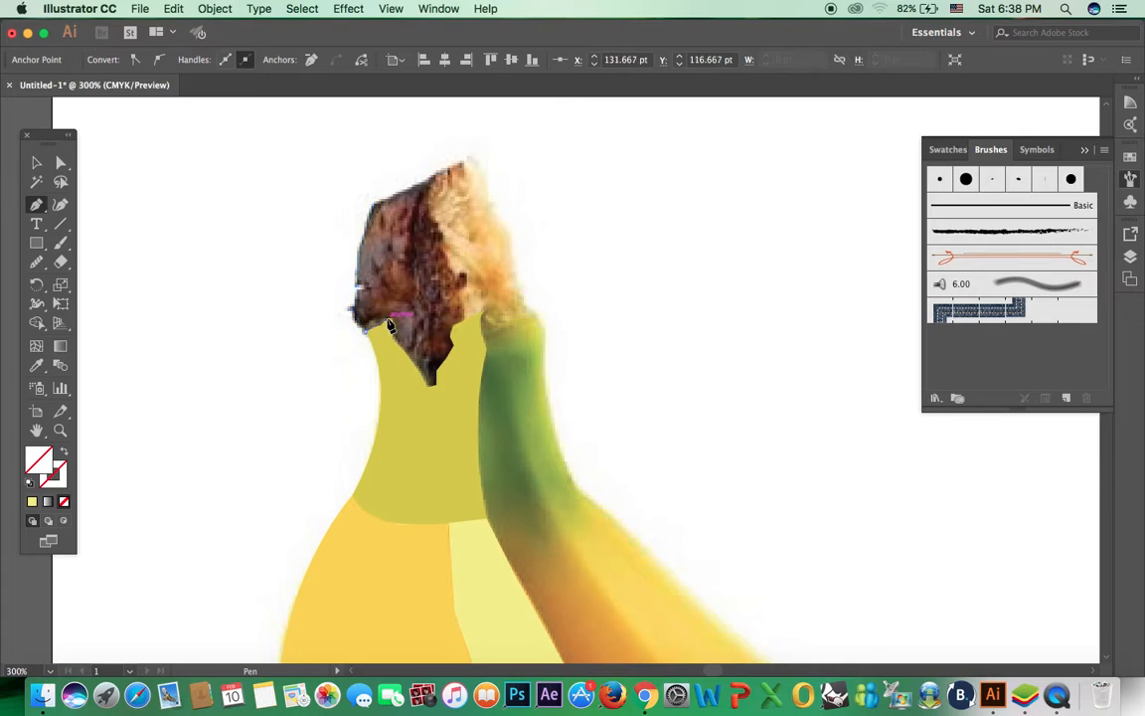
- Continue the stem tip's outline around its pointed lower spike and back up along the neck's jagged edge
click(391, 336)
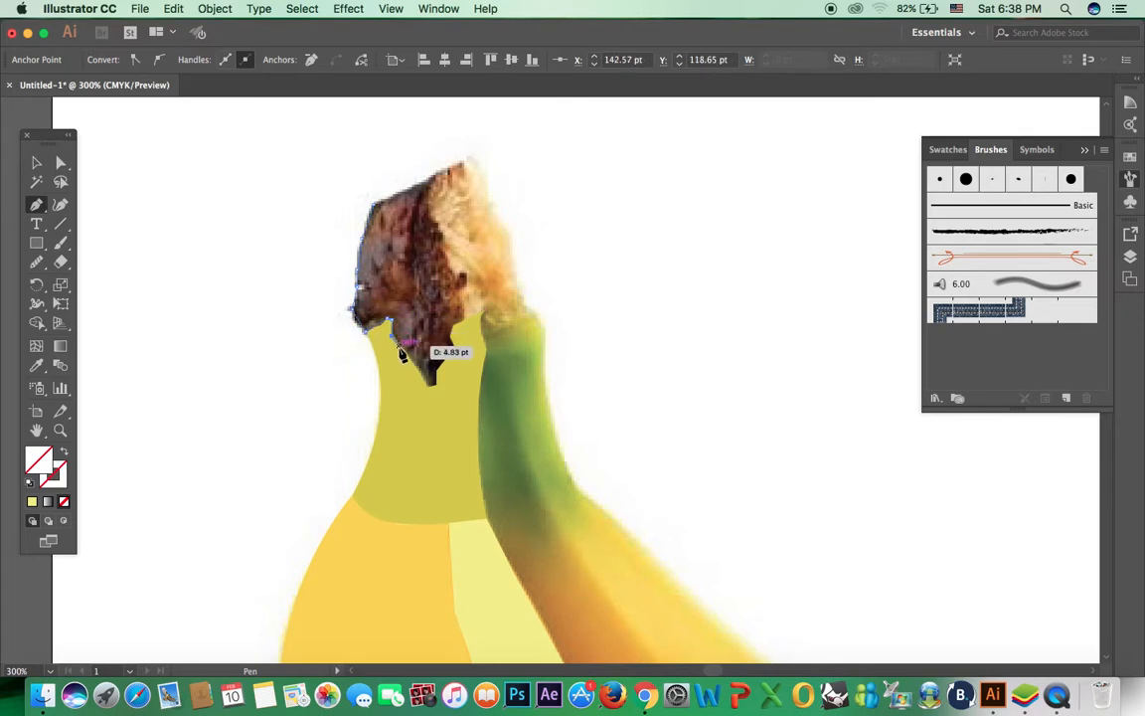
click(416, 366)
click(425, 376)
click(428, 386)
click(437, 385)
click(437, 371)
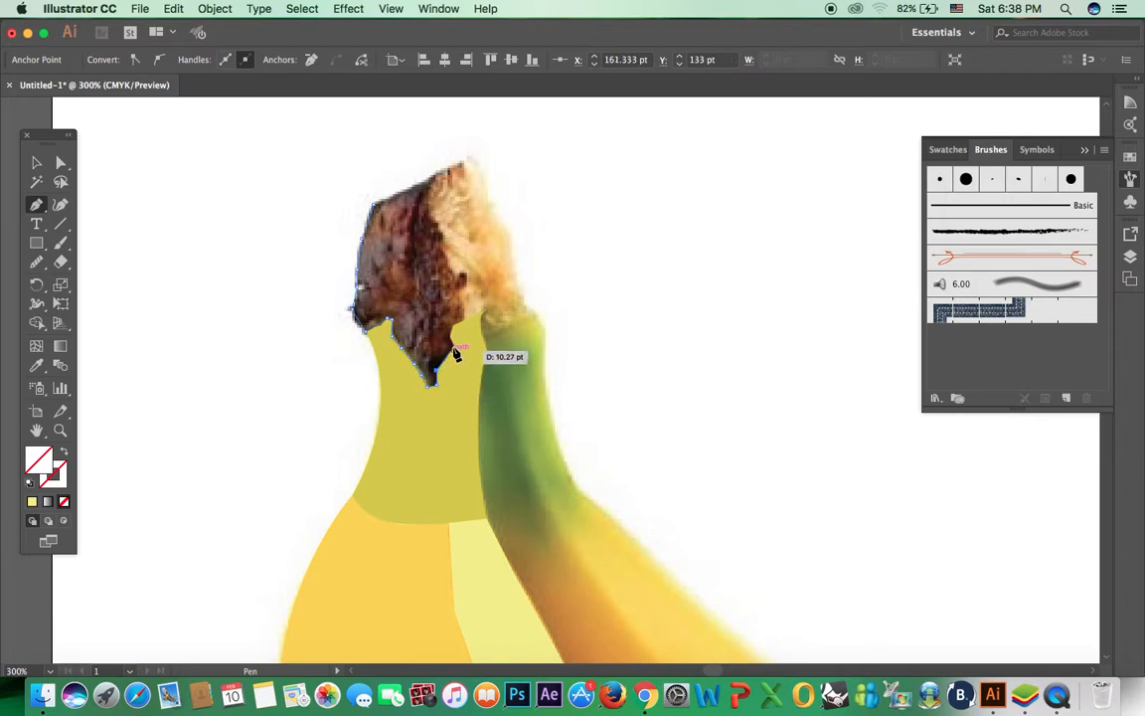
click(453, 347)
click(451, 336)
click(453, 325)
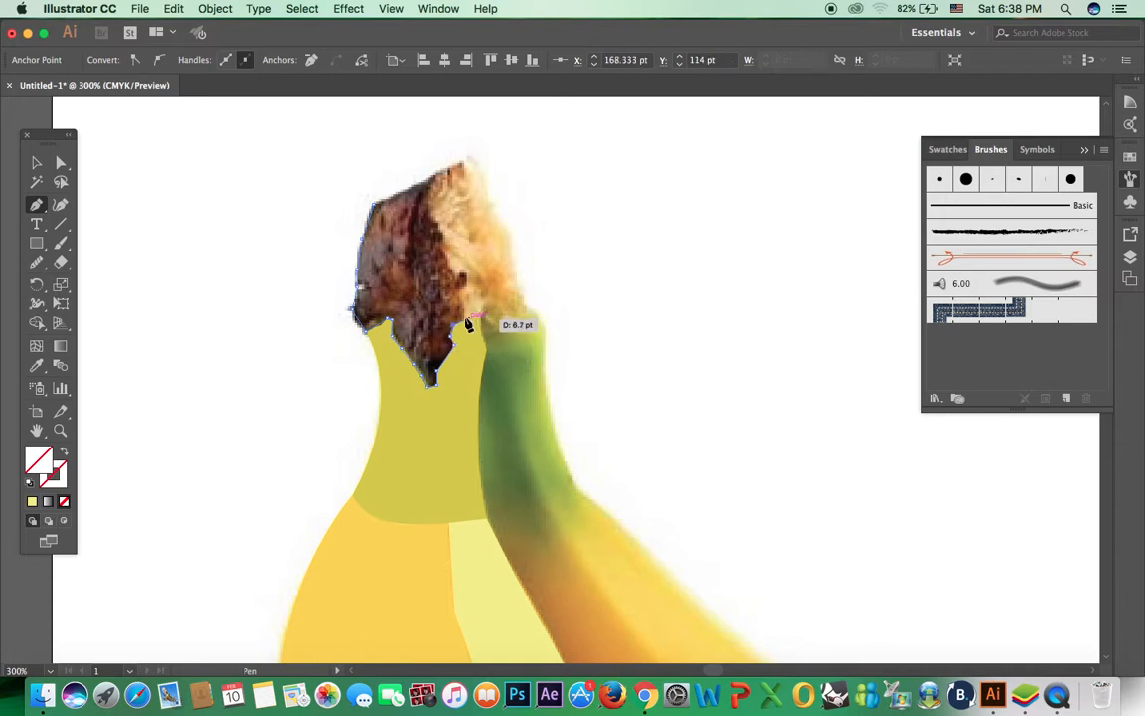
click(472, 318)
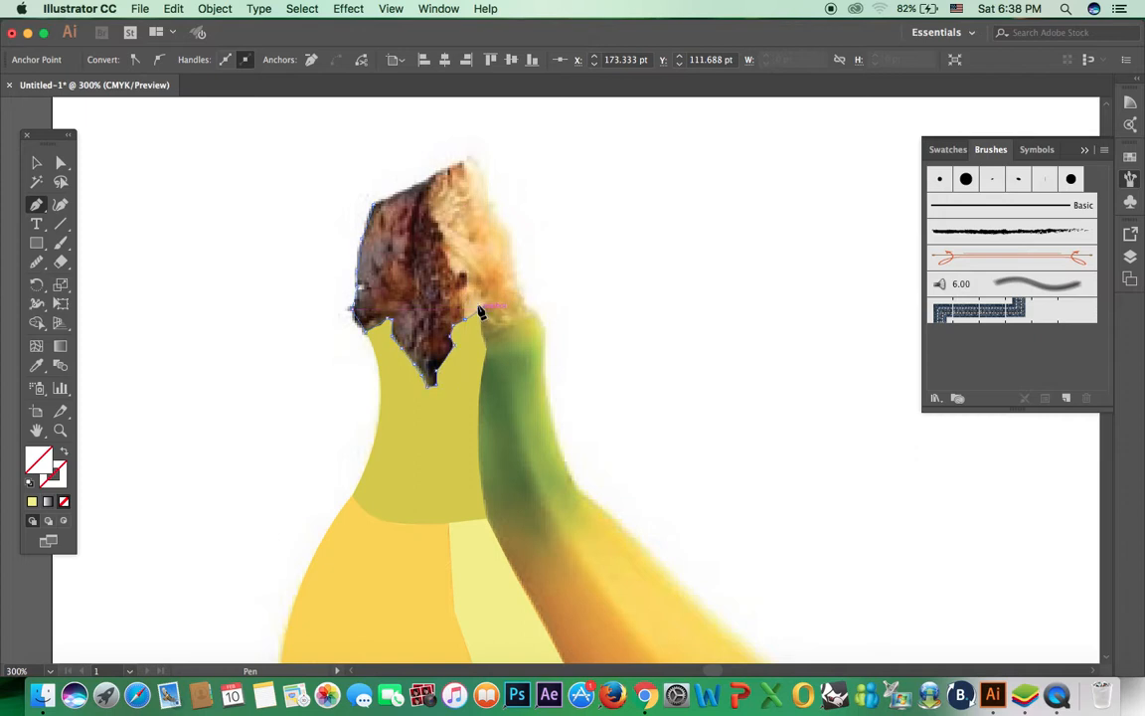
- Trace the border between the brown and the light fibrous part up to the stem's top and close the outline
click(468, 280)
click(466, 284)
click(466, 275)
click(462, 274)
click(458, 277)
click(447, 257)
click(441, 238)
click(434, 211)
click(425, 203)
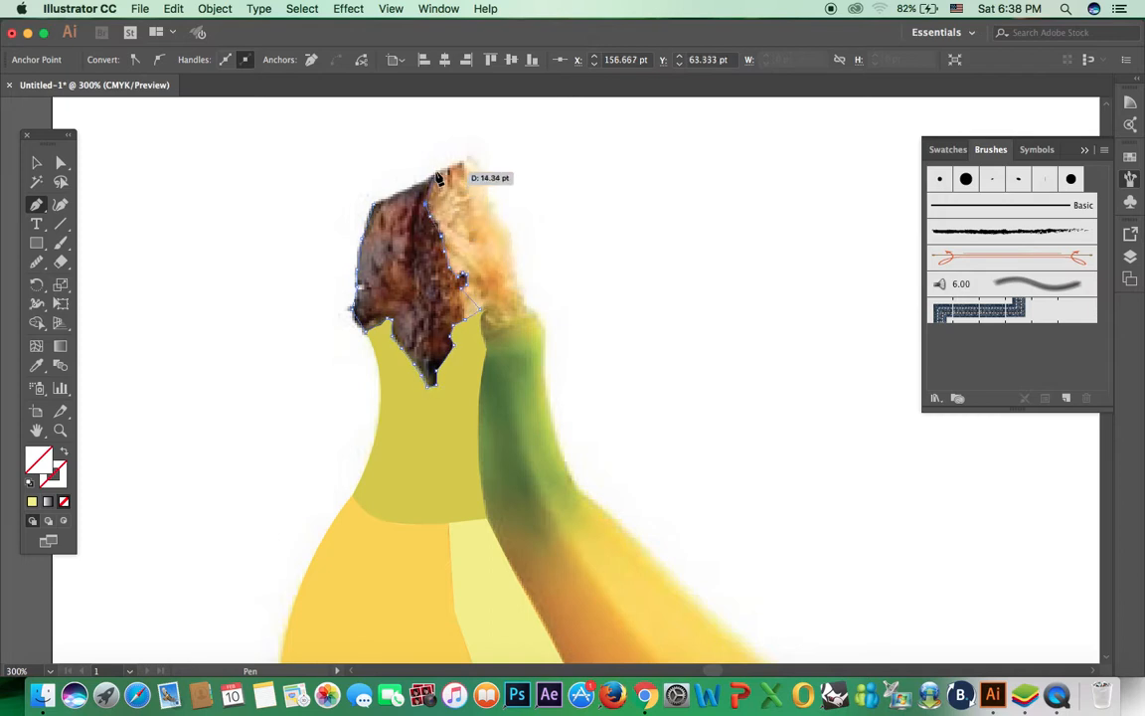
click(435, 170)
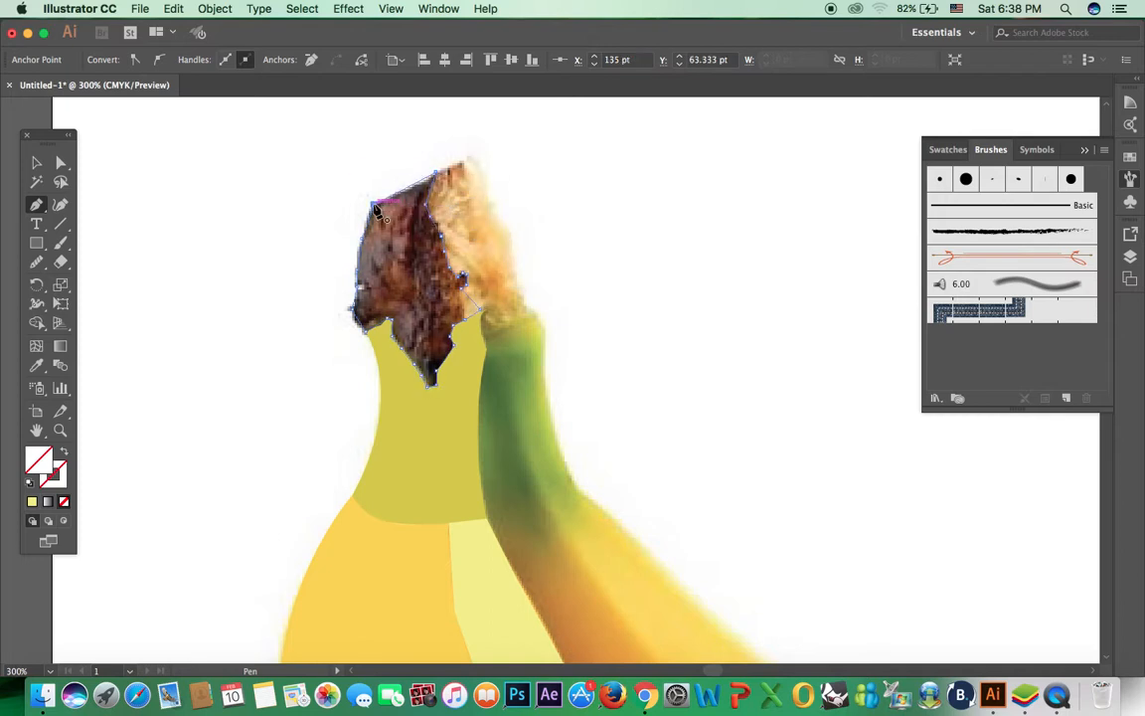
click(376, 208)
- Fill the stem tip shape with a dark brown sampled from the photo and deselect it
key(i)
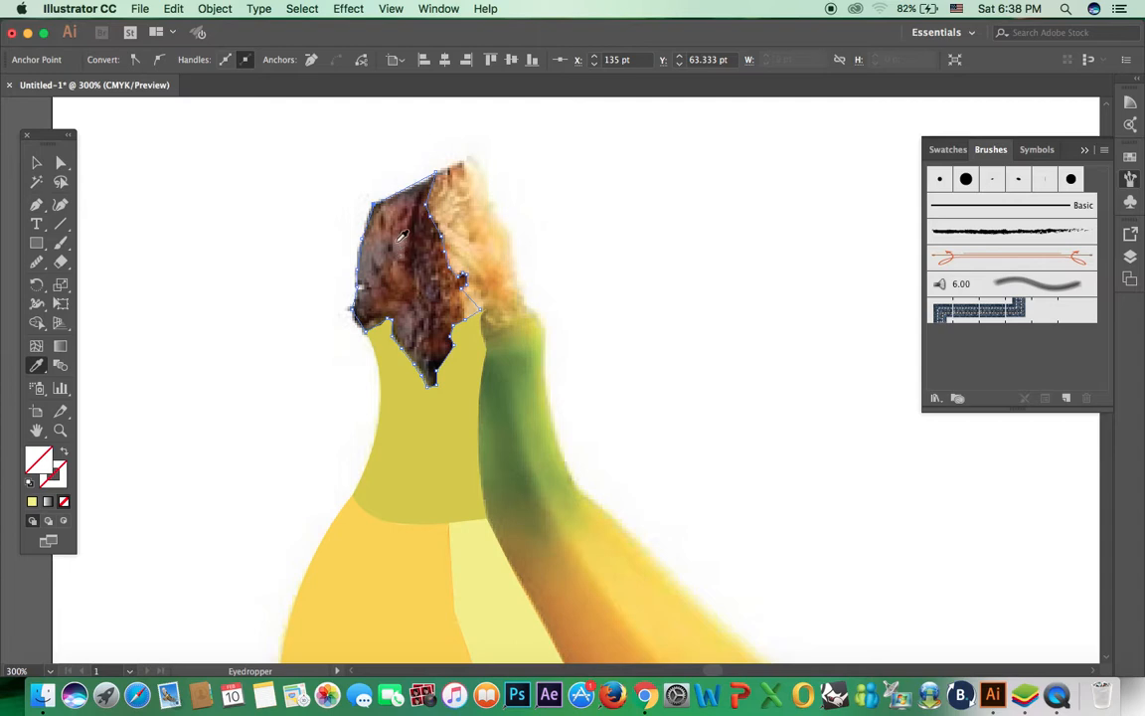
click(402, 234)
key(super+z)
click(430, 262)
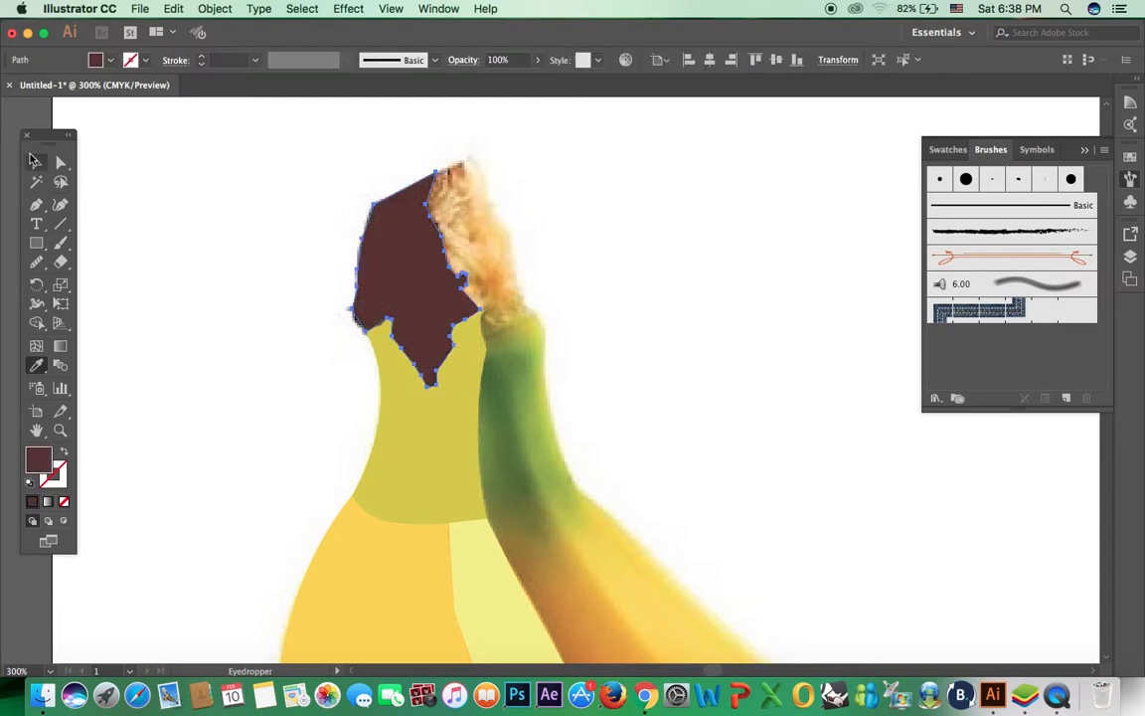
click(35, 161)
click(285, 180)
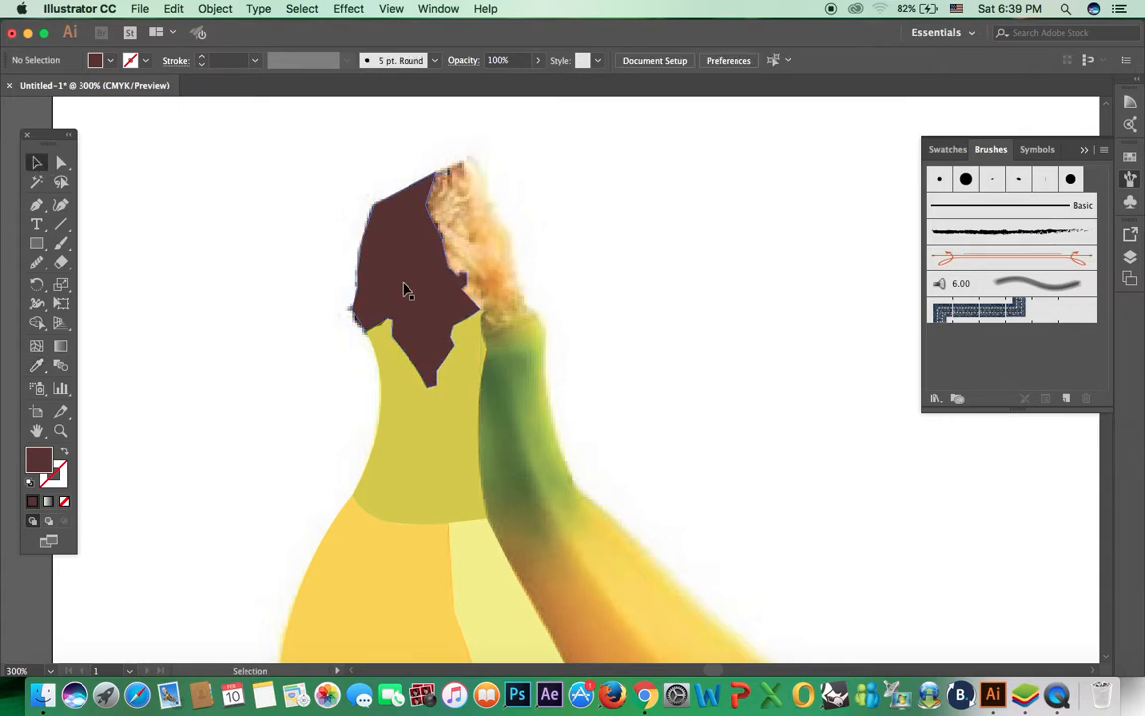
- Set the fill to None and trace the inner edge of the front banana's dark end tip with short Pen segments
key(super+minus)
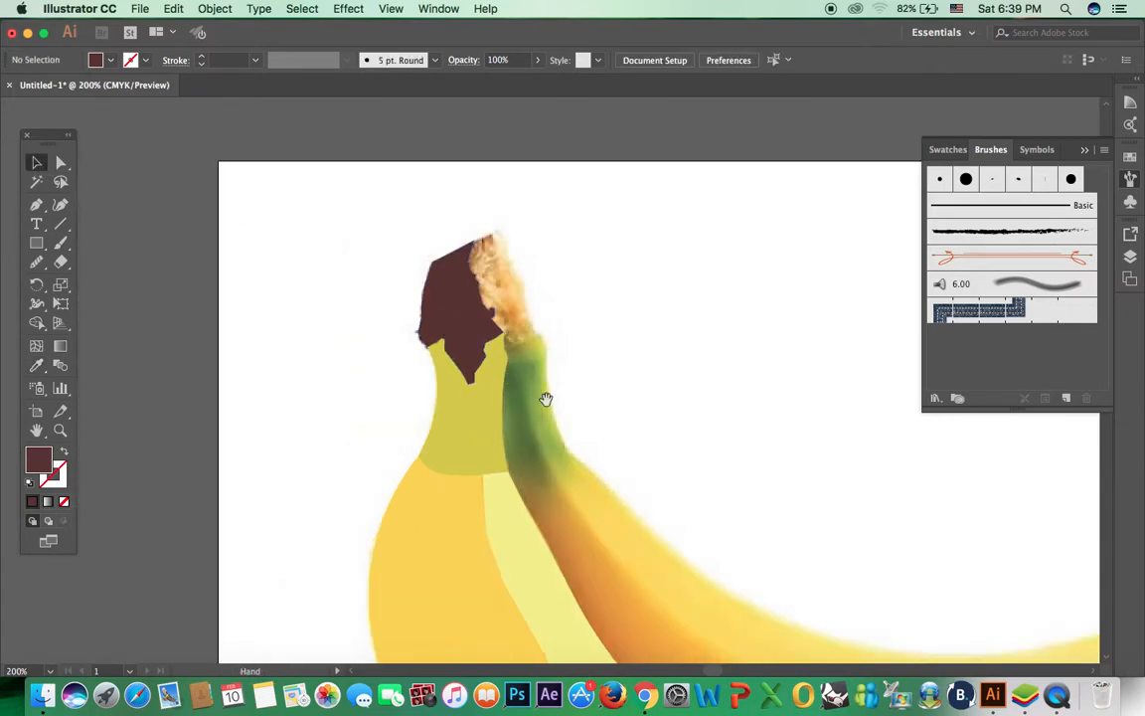
scroll(522, 383, down, 15)
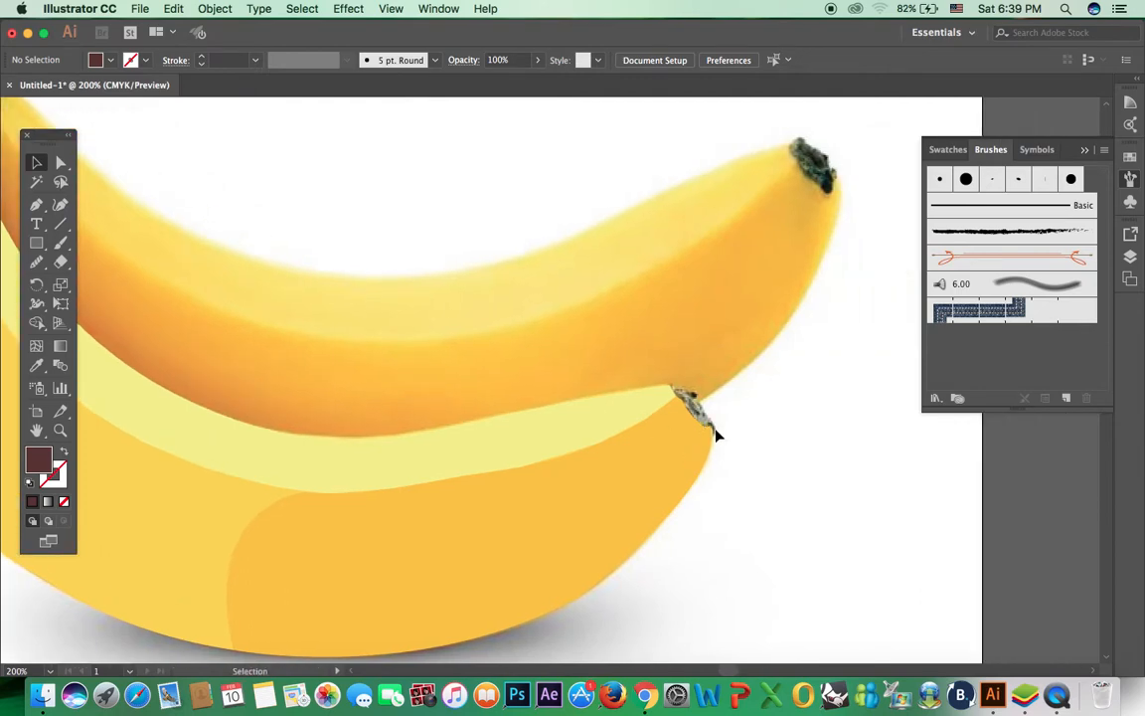
key(super+plus)
key(super+plus)
key(super+plus)
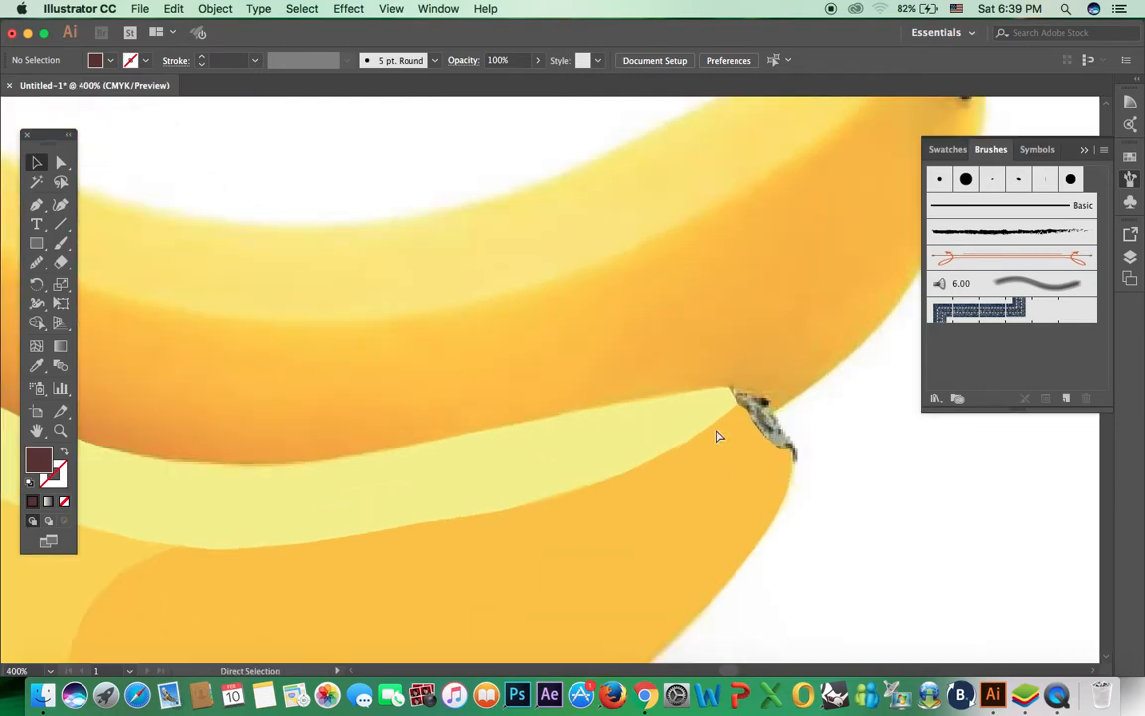
drag(766, 442, 417, 425)
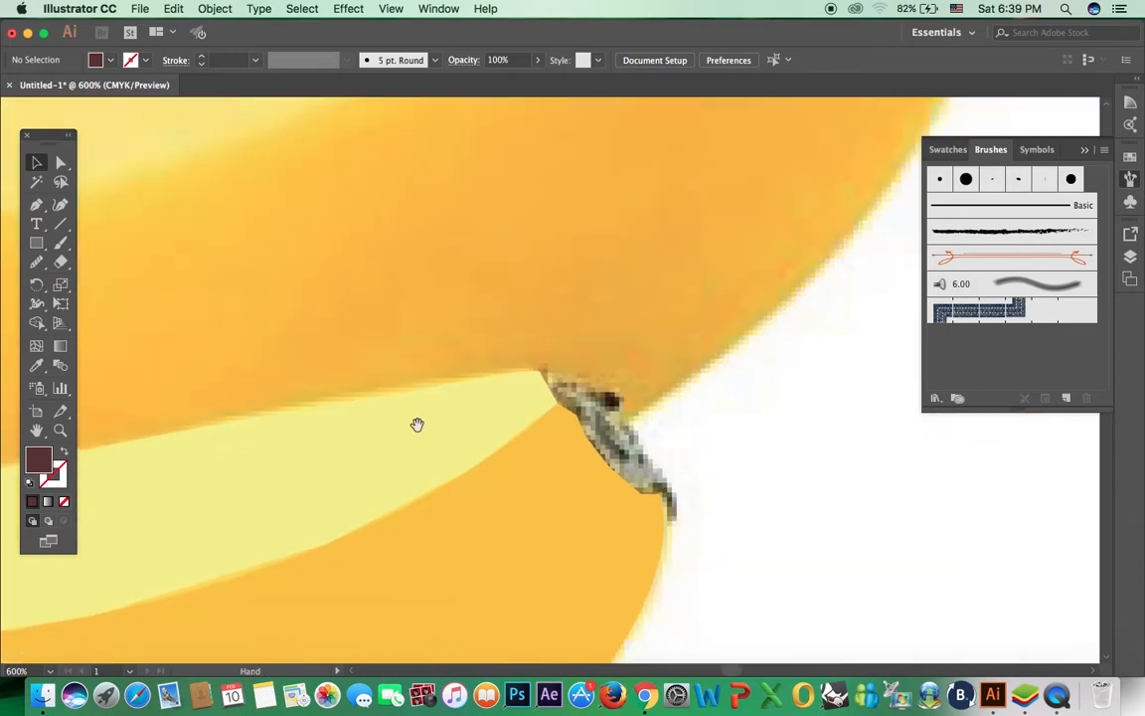
click(40, 207)
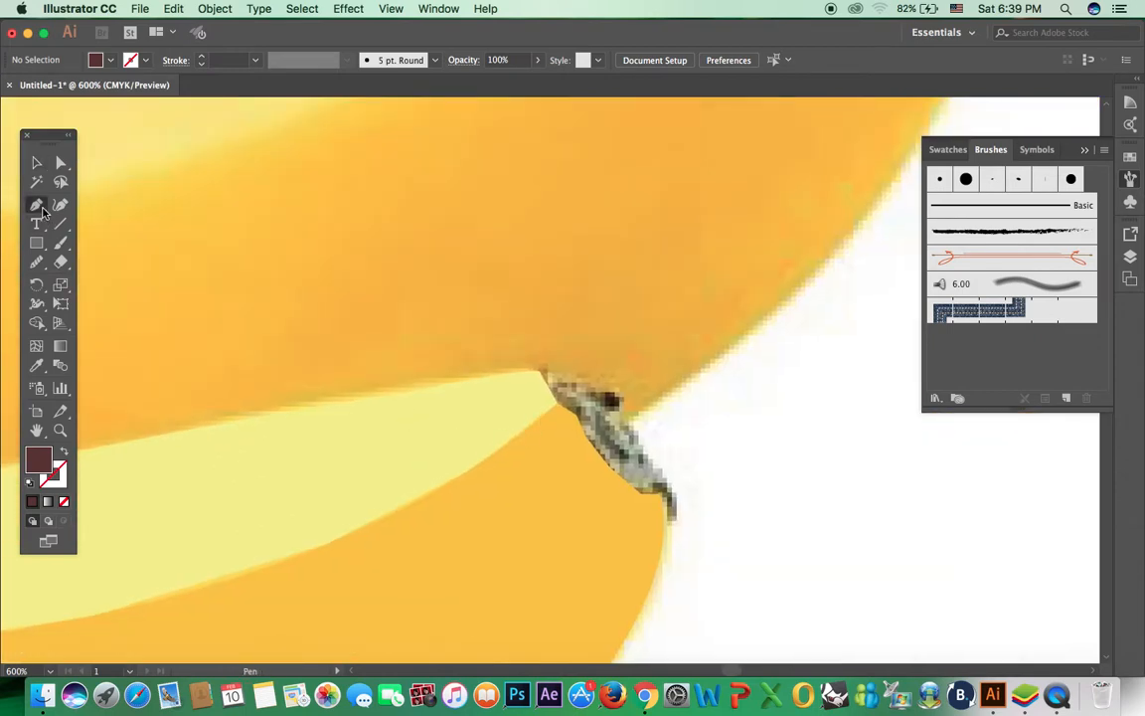
click(110, 62)
click(14, 90)
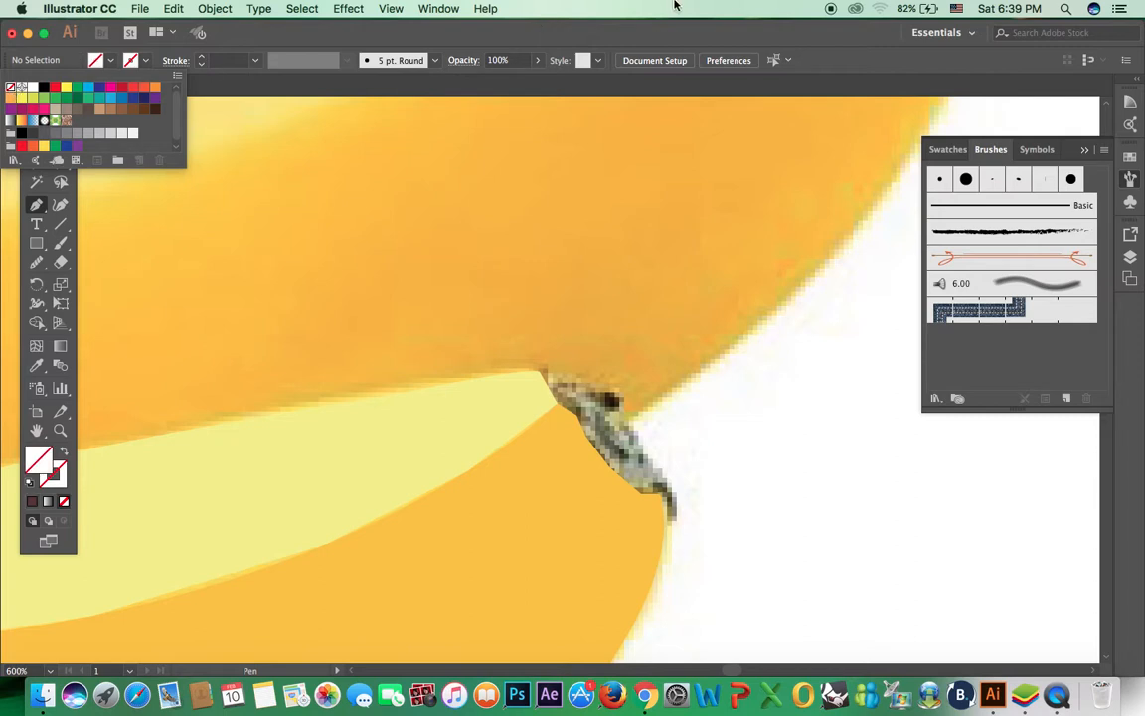
click(540, 372)
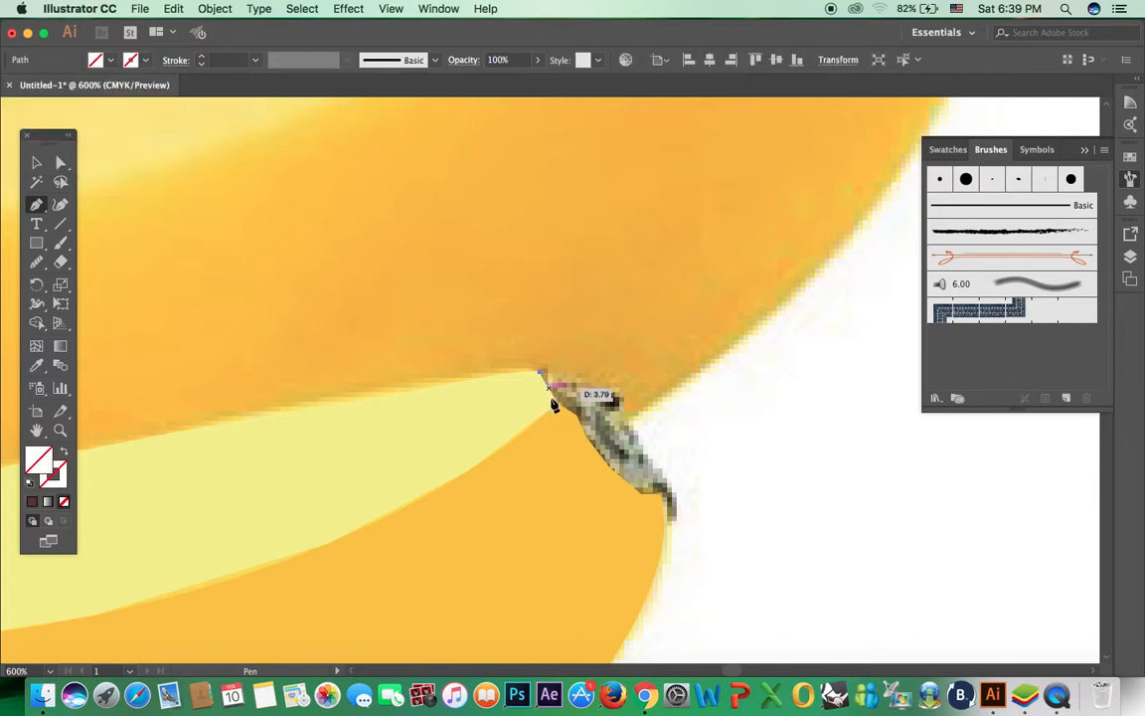
click(558, 403)
click(585, 435)
click(604, 460)
click(634, 488)
- Close the end tip's outline with a curve along its outer edge and fill it with a dark olive grey sampled from the photo
click(668, 513)
click(677, 496)
drag(575, 376, 540, 376)
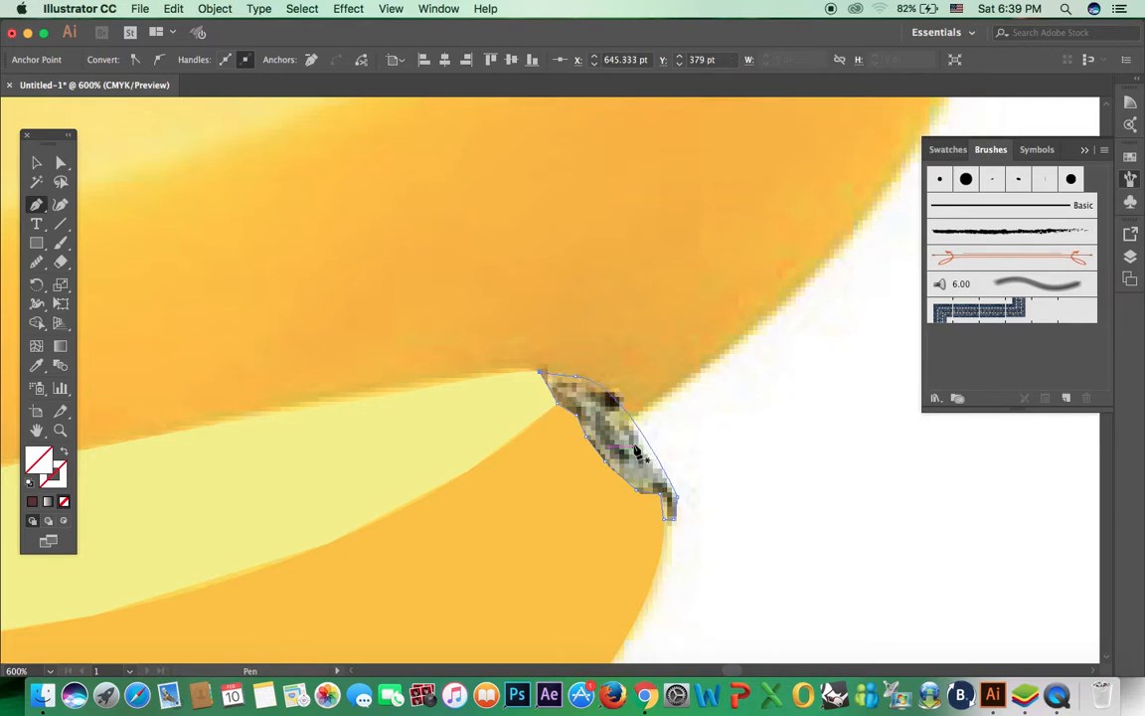
key(i)
click(664, 485)
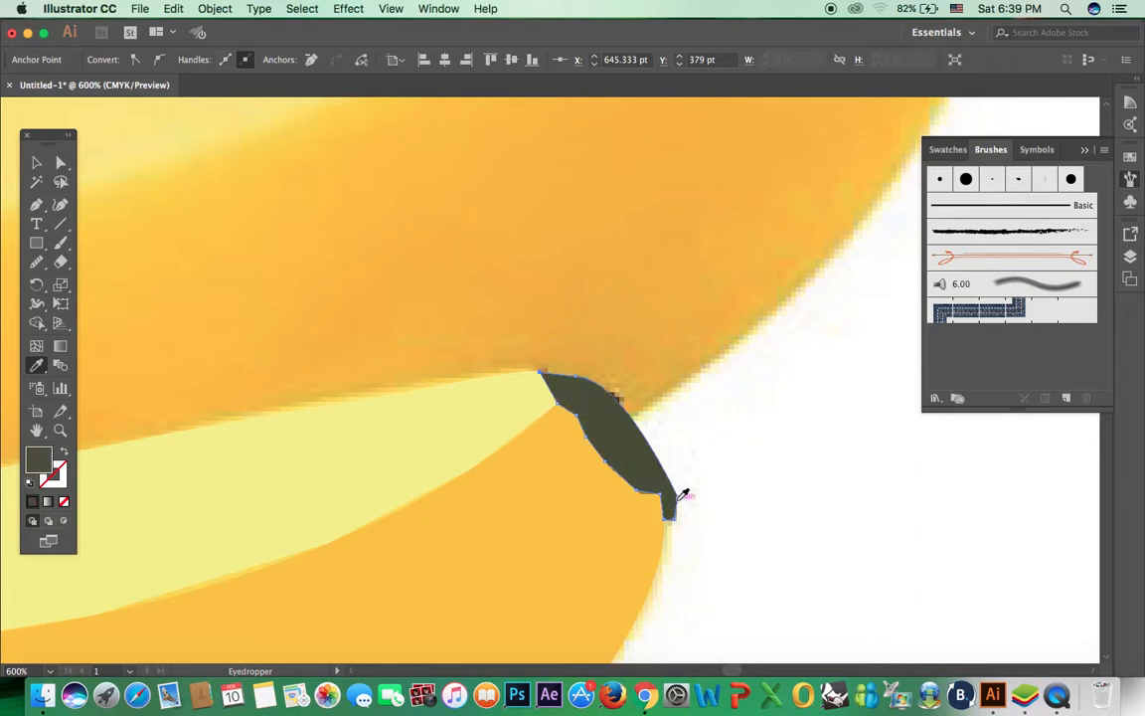
click(36, 162)
click(775, 488)
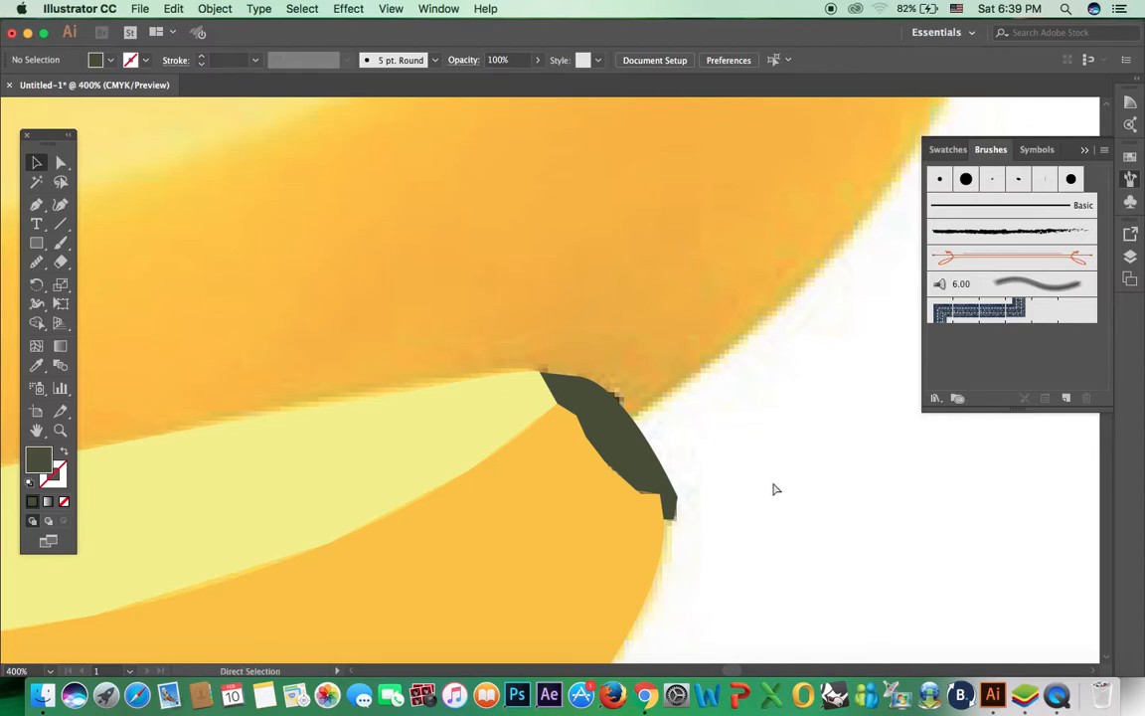
- Unlock all locked objects and deselect everything
key(super+minus)
key(super+minus)
key(super+minus)
key(super+minus)
key(super+minus)
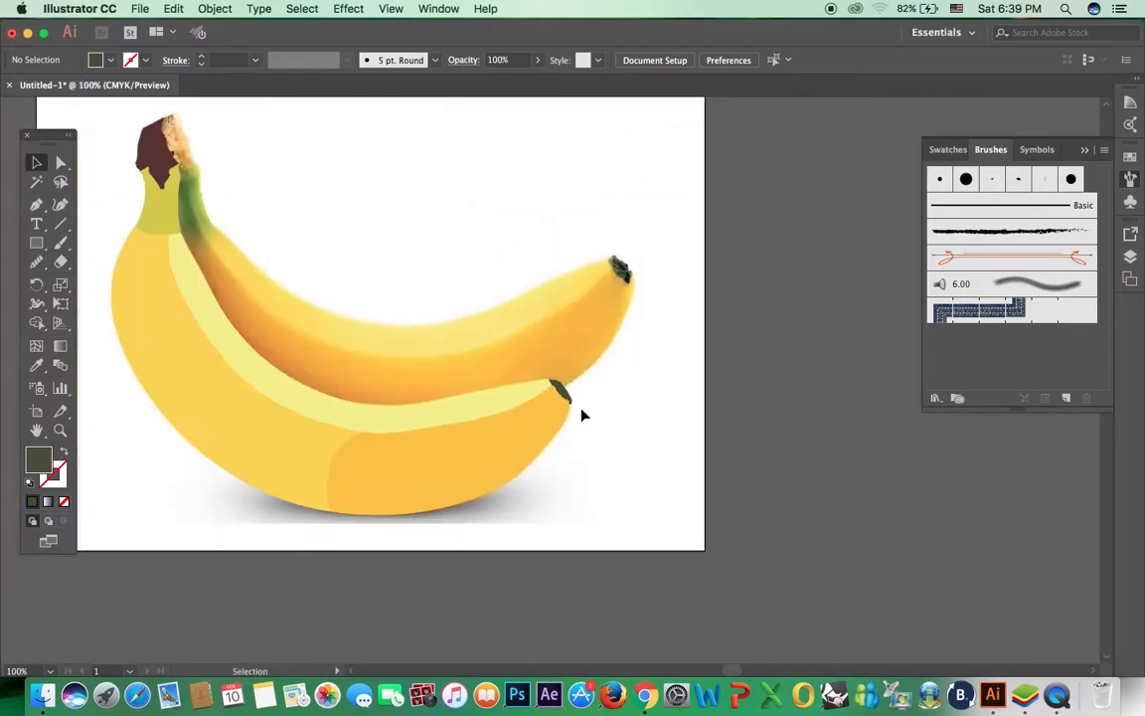
key(n)
drag(604, 403, 533, 387)
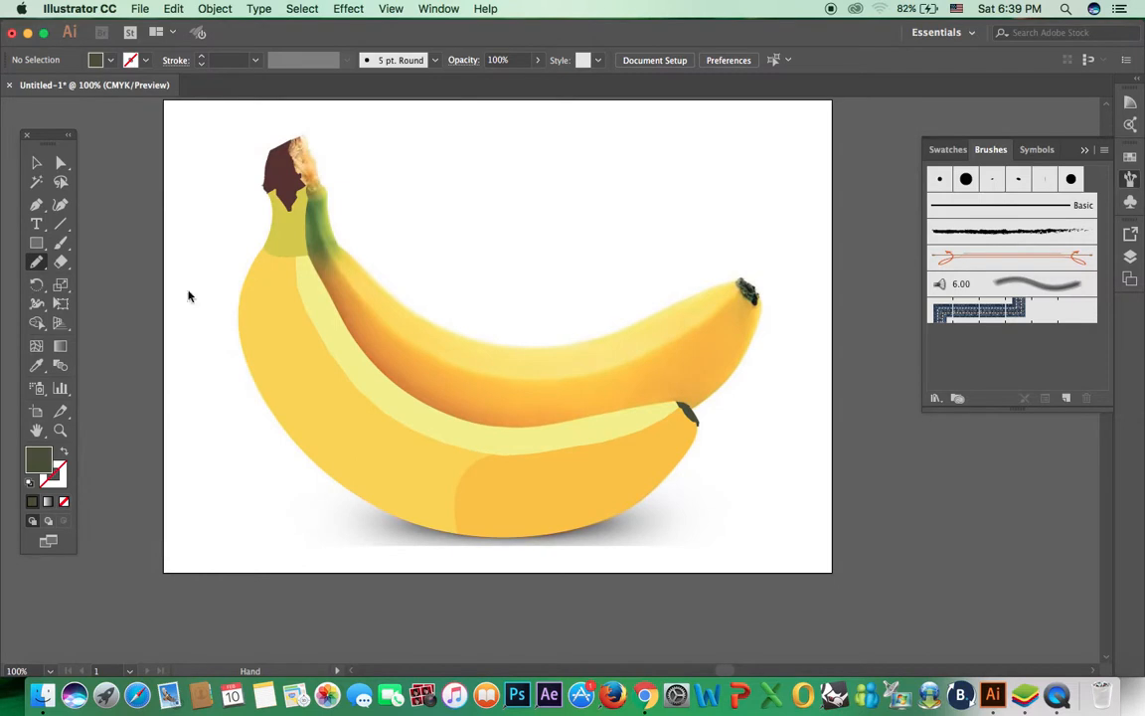
click(211, 9)
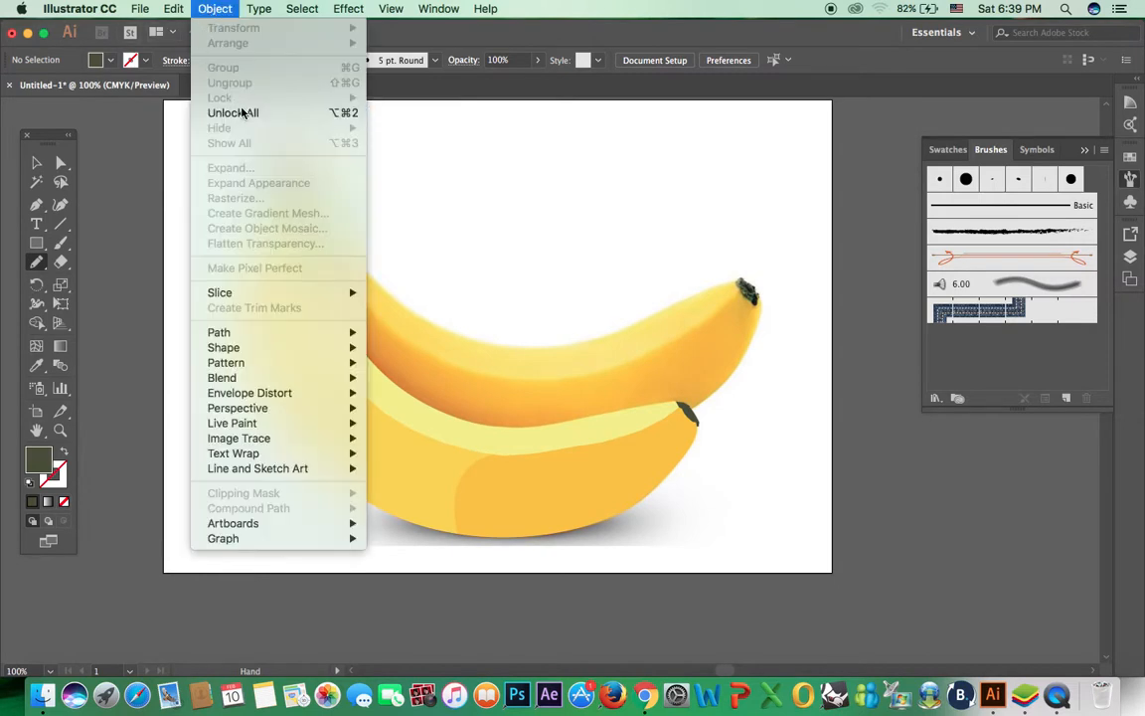
click(221, 109)
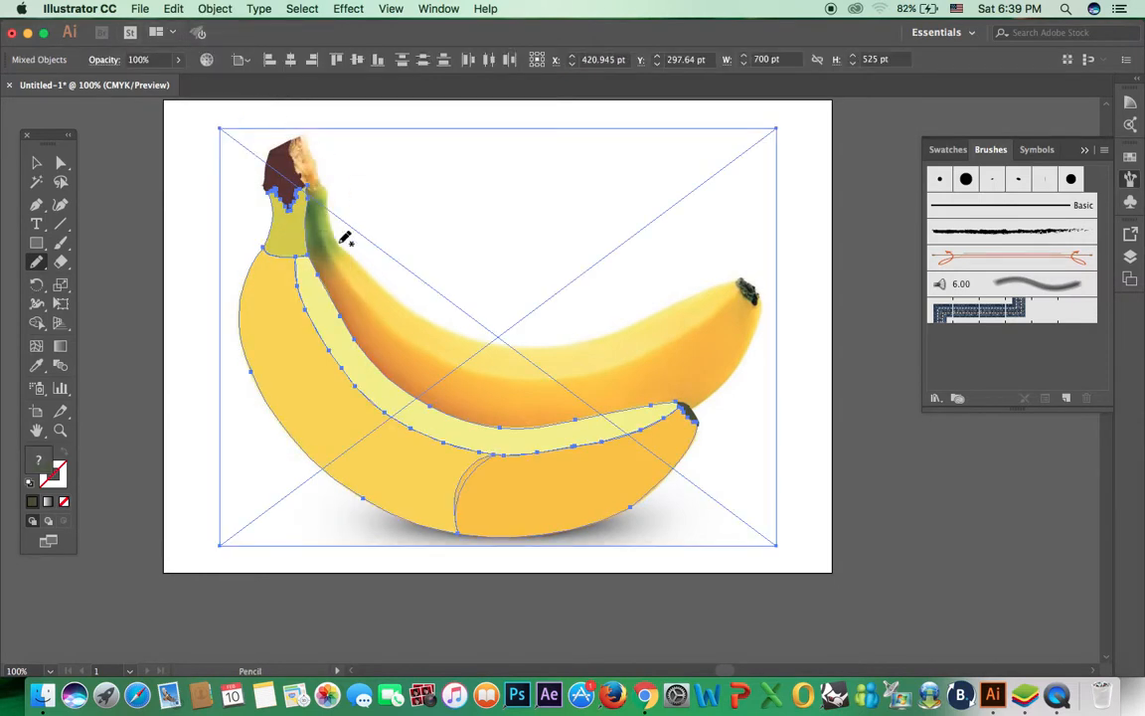
click(35, 167)
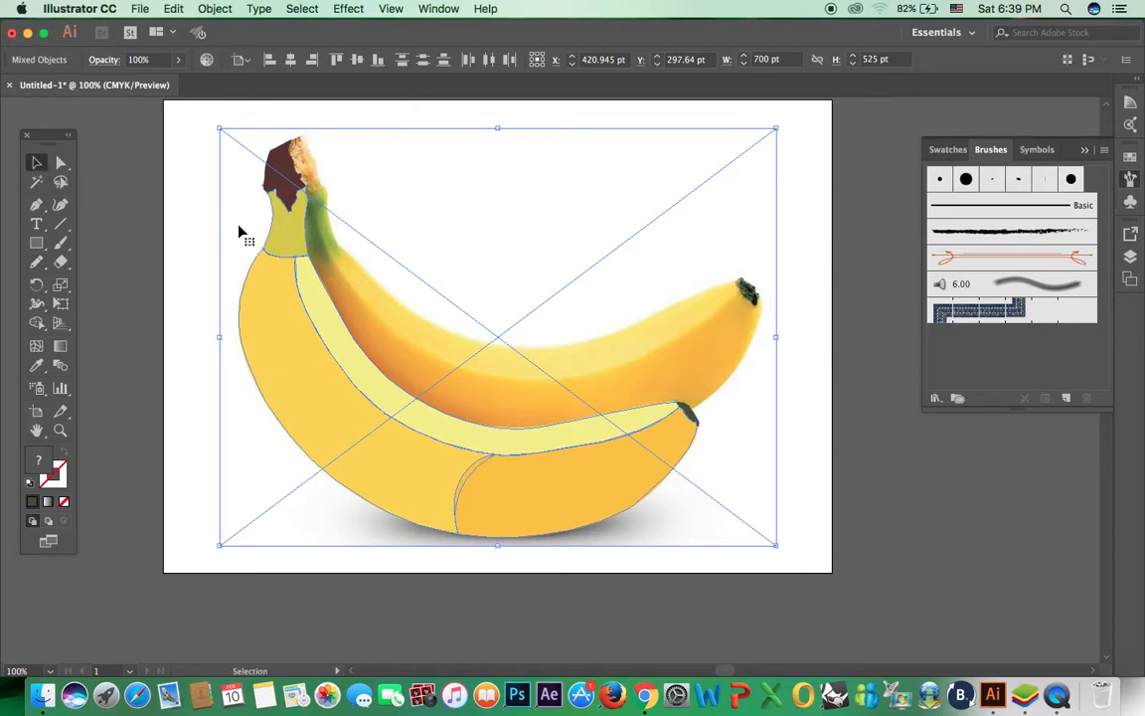
click(190, 240)
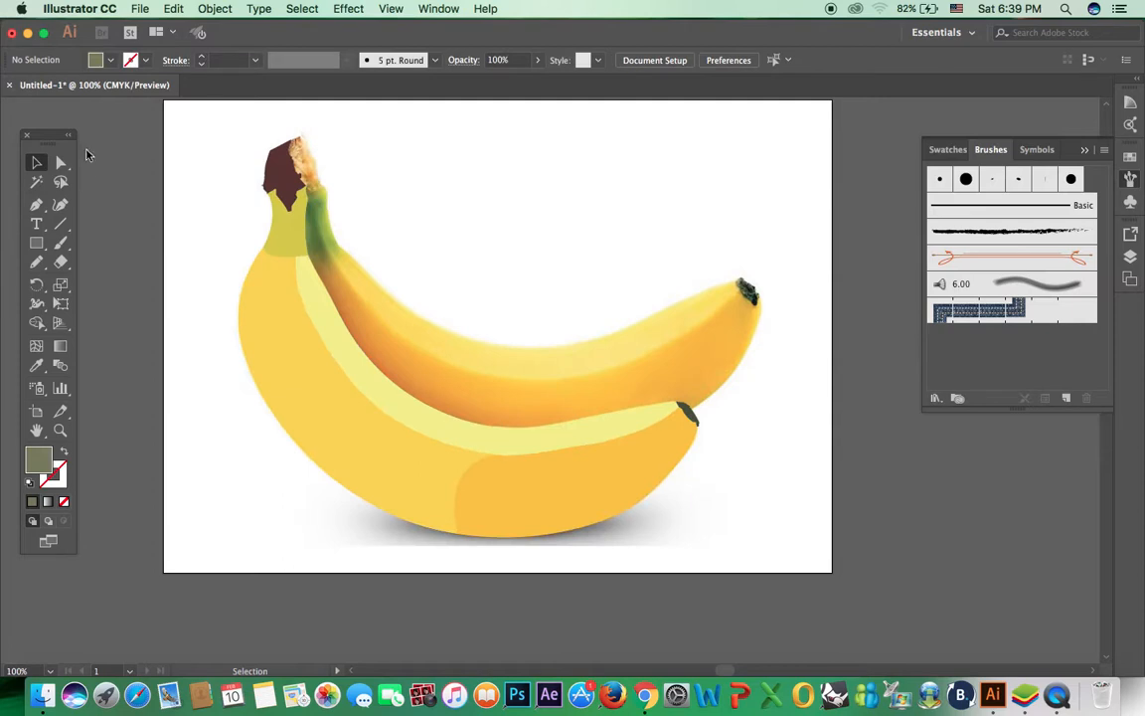
- Delete the placed banana photo so only the traced vector shapes remain on the artboard
click(669, 193)
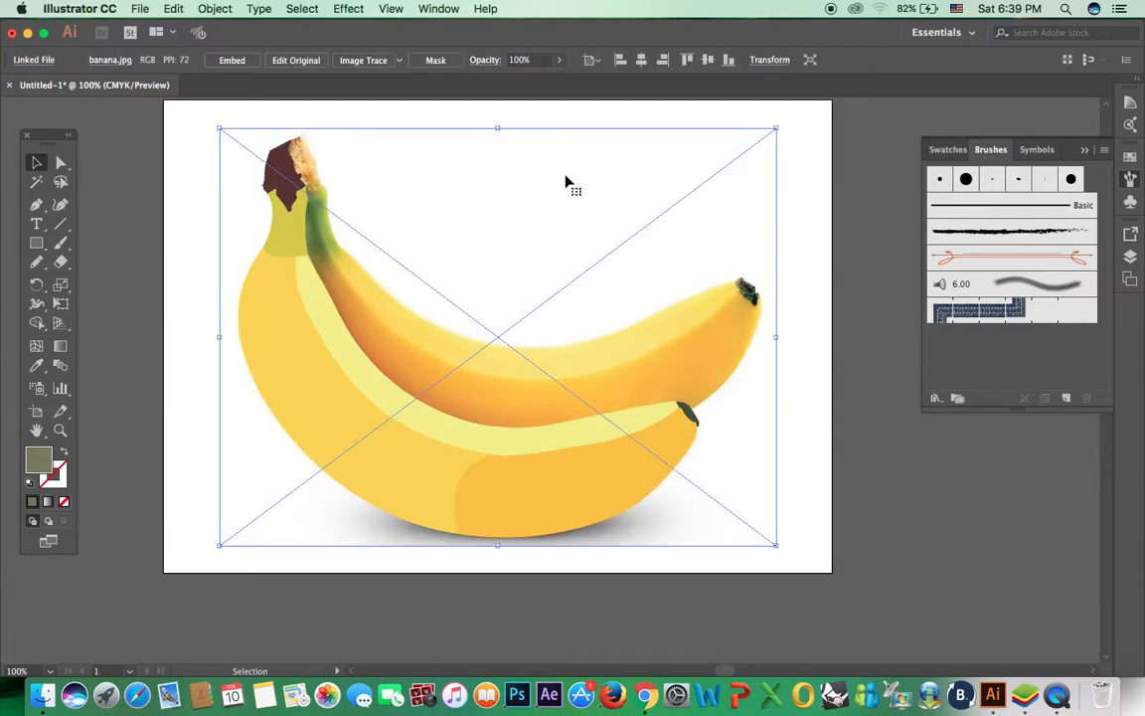
key(Delete)
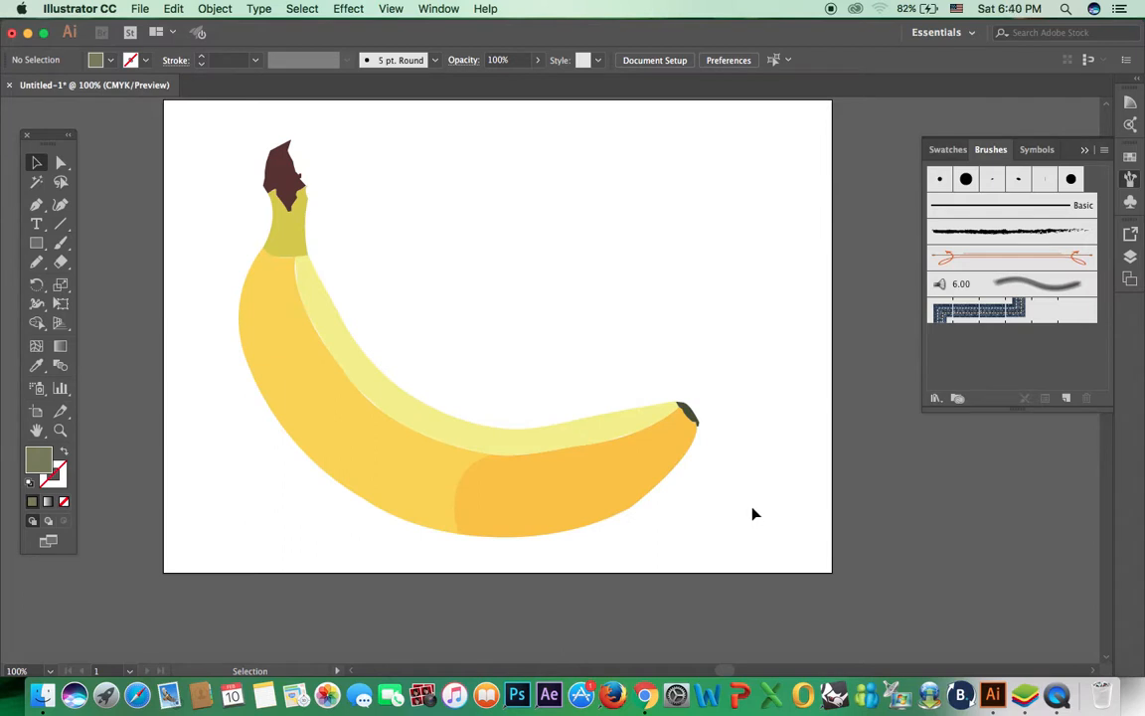
- Even out the lower outer edge of the orange banana section with the Smooth tool and deselect it
click(610, 505)
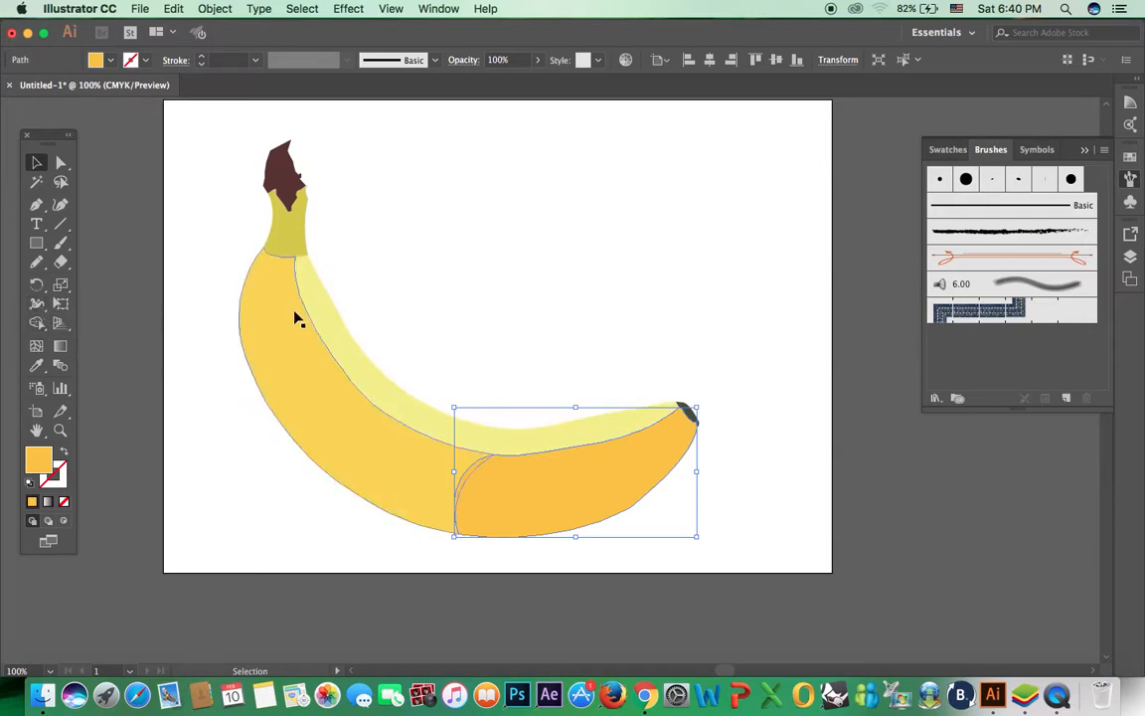
click(62, 288)
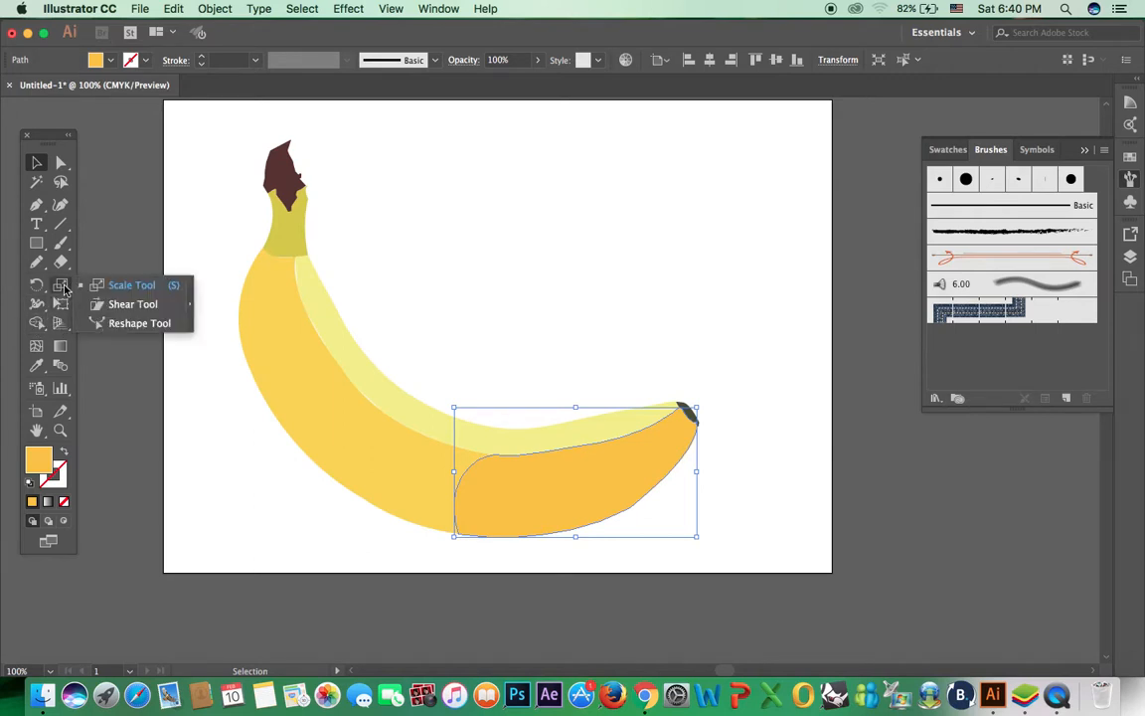
click(37, 262)
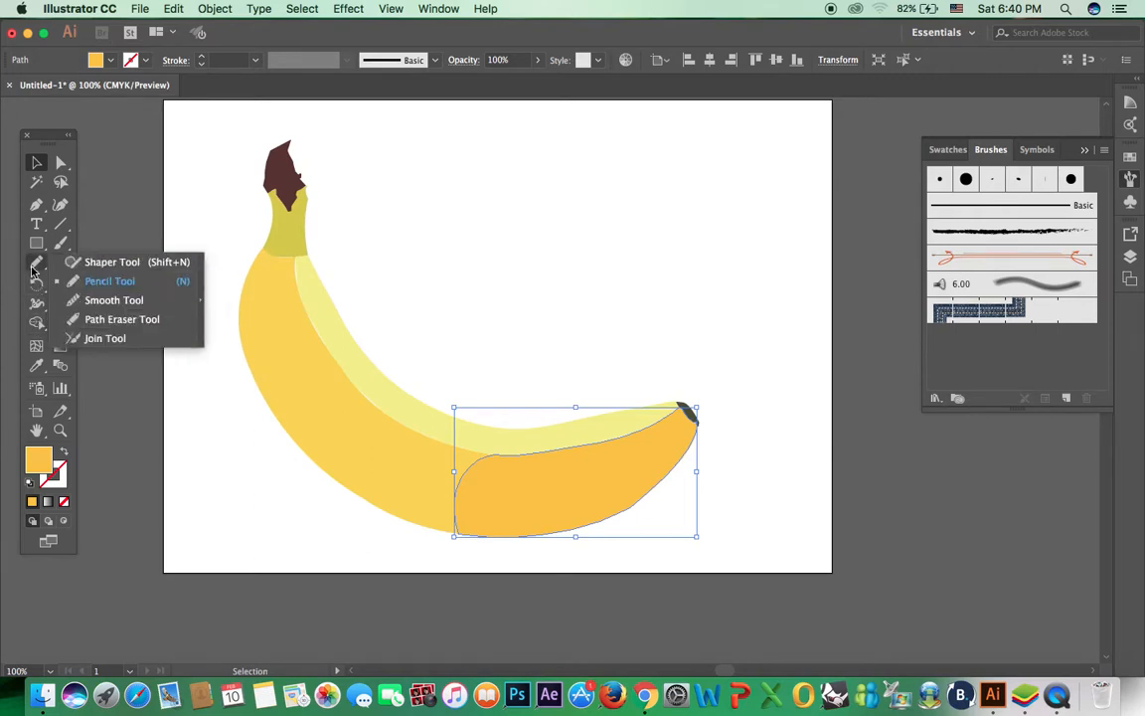
click(98, 300)
mouse_move(656, 487)
mouse_down()
mouse_move(615, 516)
mouse_move(662, 479)
mouse_move(546, 533)
mouse_up()
drag(617, 505, 518, 545)
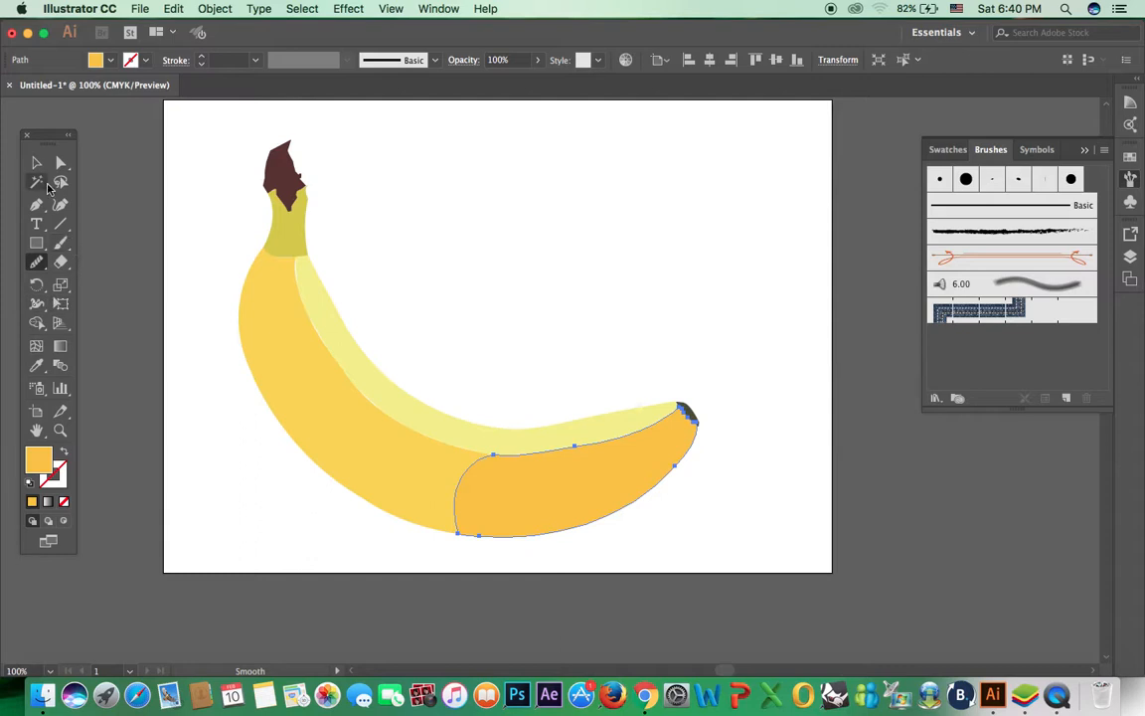
click(36, 162)
click(534, 267)
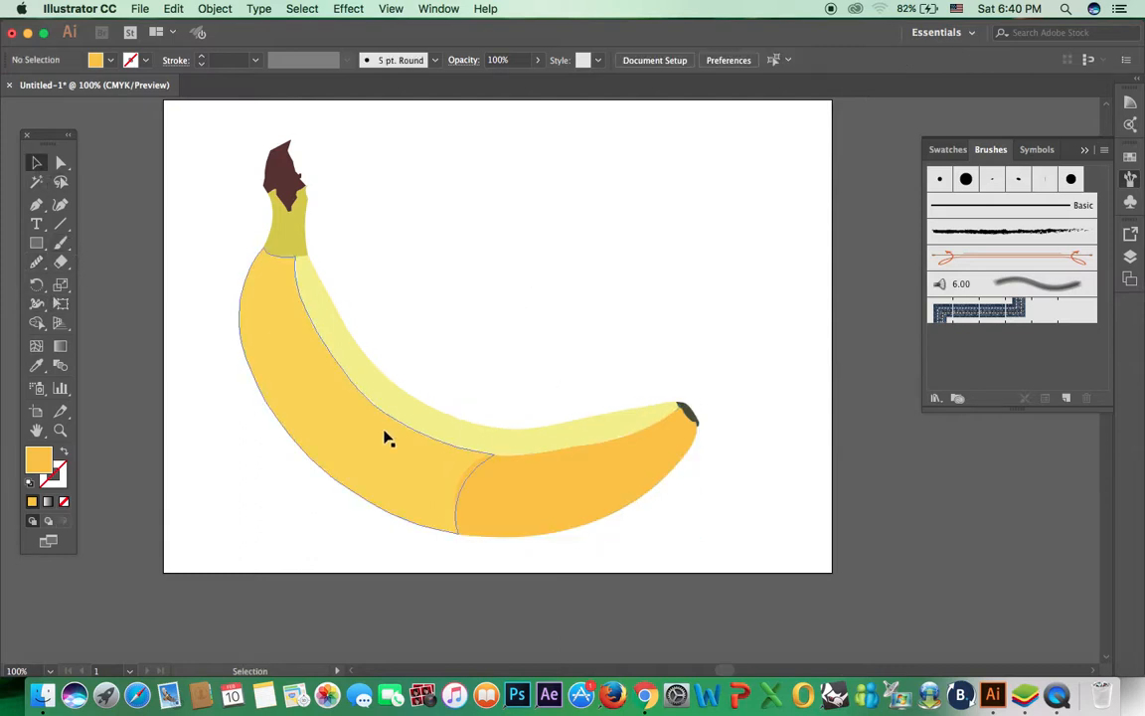
- Shift the pale yellow highlight strip slightly toward the banana body to cover the white gap along their shared edge
key(super+equal)
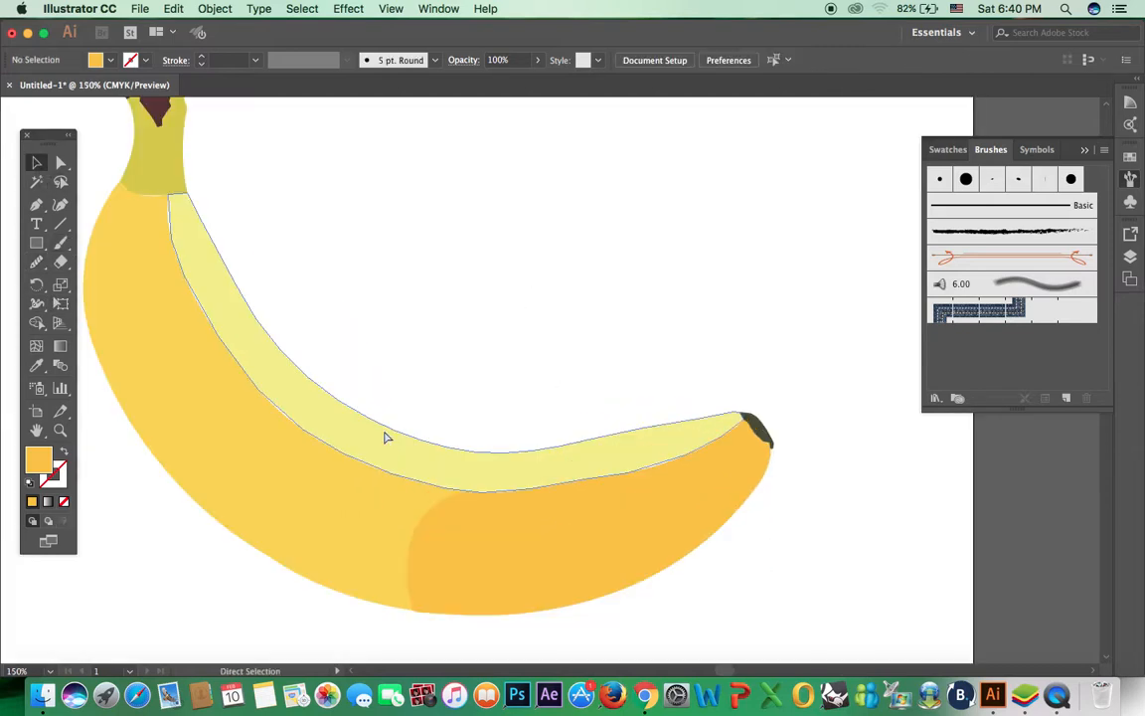
drag(475, 458, 636, 288)
drag(497, 428, 780, 525)
drag(455, 383, 621, 497)
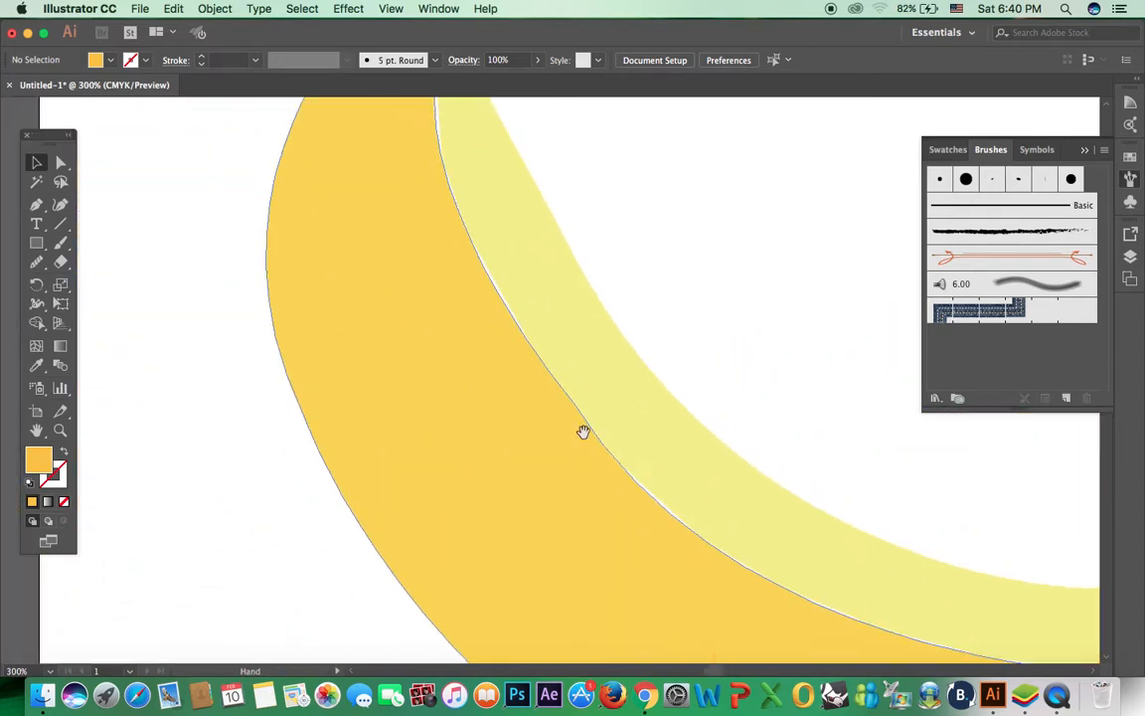
drag(557, 410, 557, 506)
click(555, 396)
mouse_move(555, 402)
mouse_down()
mouse_move(453, 289)
mouse_move(560, 409)
mouse_up()
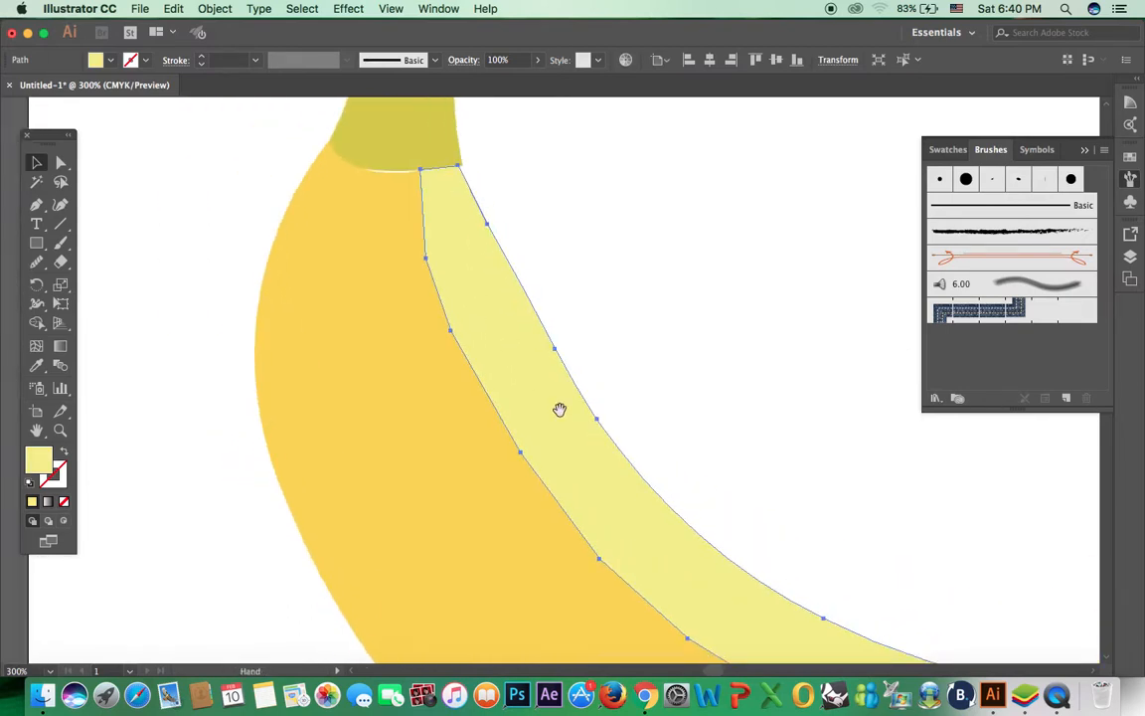
click(507, 227)
- Move the anchor points at the highlight strip's pointed end to meet the dark end tip
scroll(608, 312, down, 10)
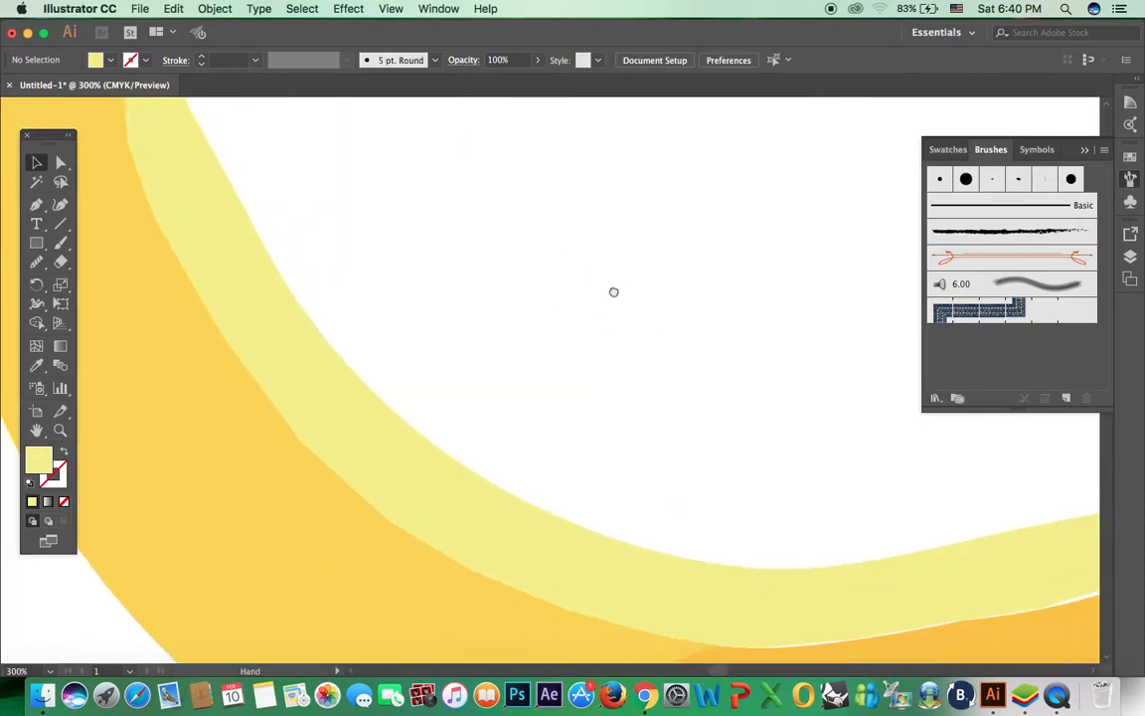
scroll(739, 317, down, 3)
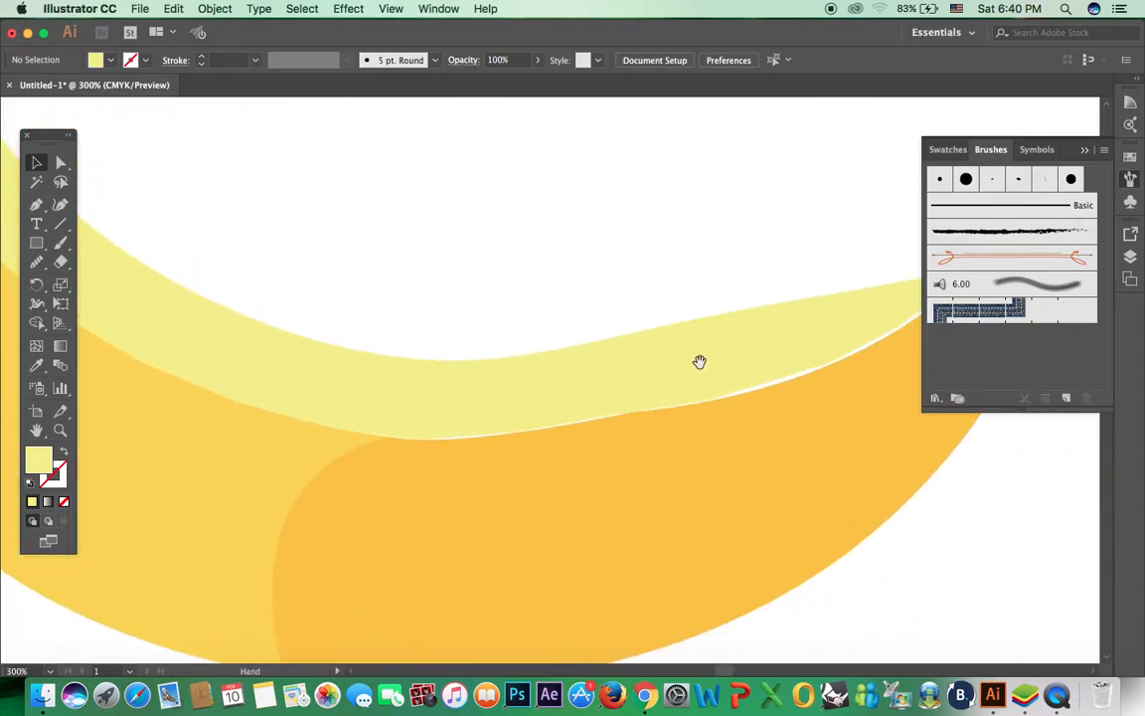
scroll(698, 372, down, 4)
click(716, 333)
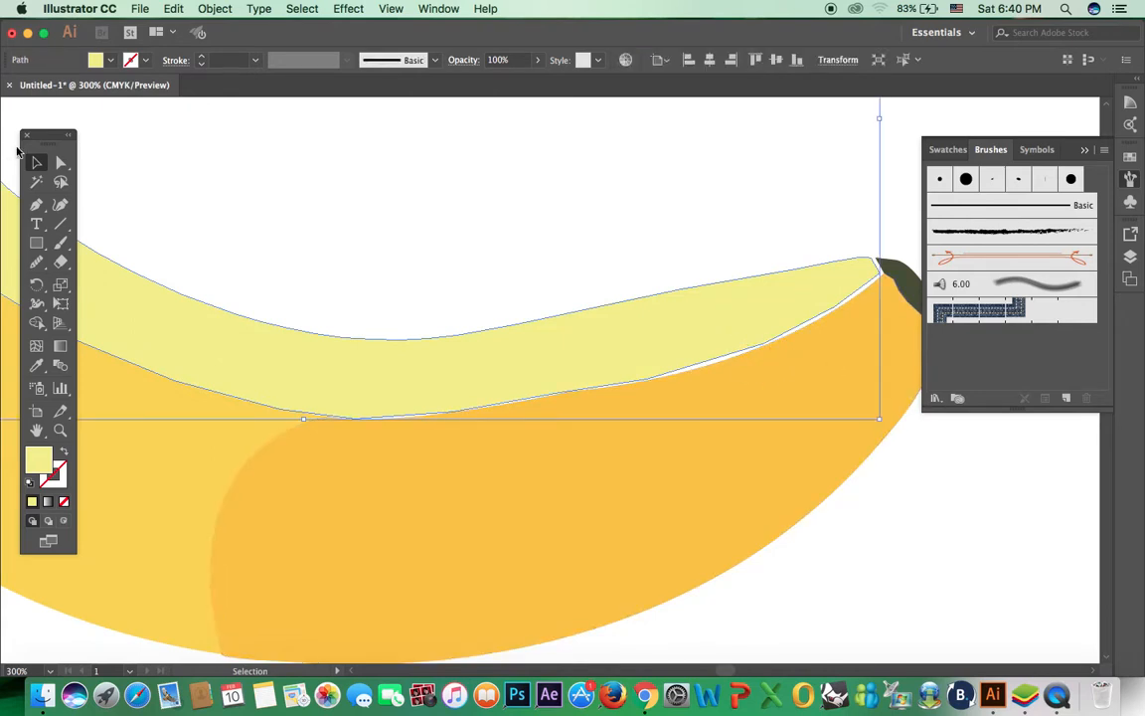
click(61, 162)
scroll(477, 206, right, 3)
scroll(478, 204, right, 2)
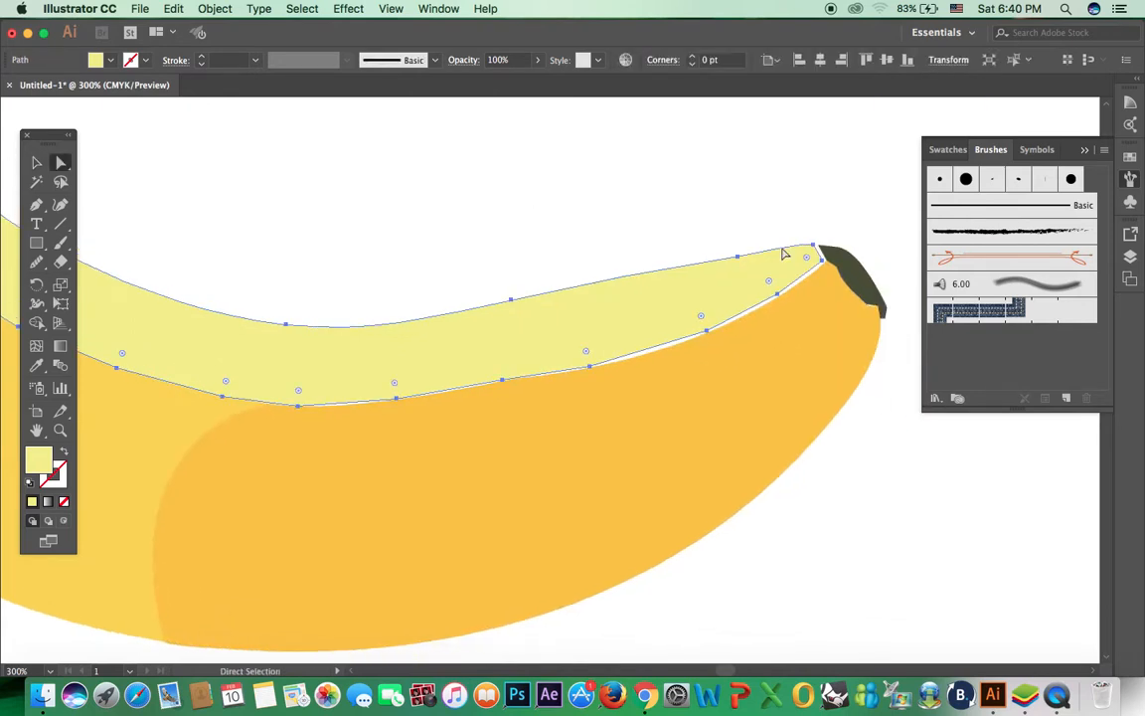
click(823, 260)
drag(825, 264, 820, 247)
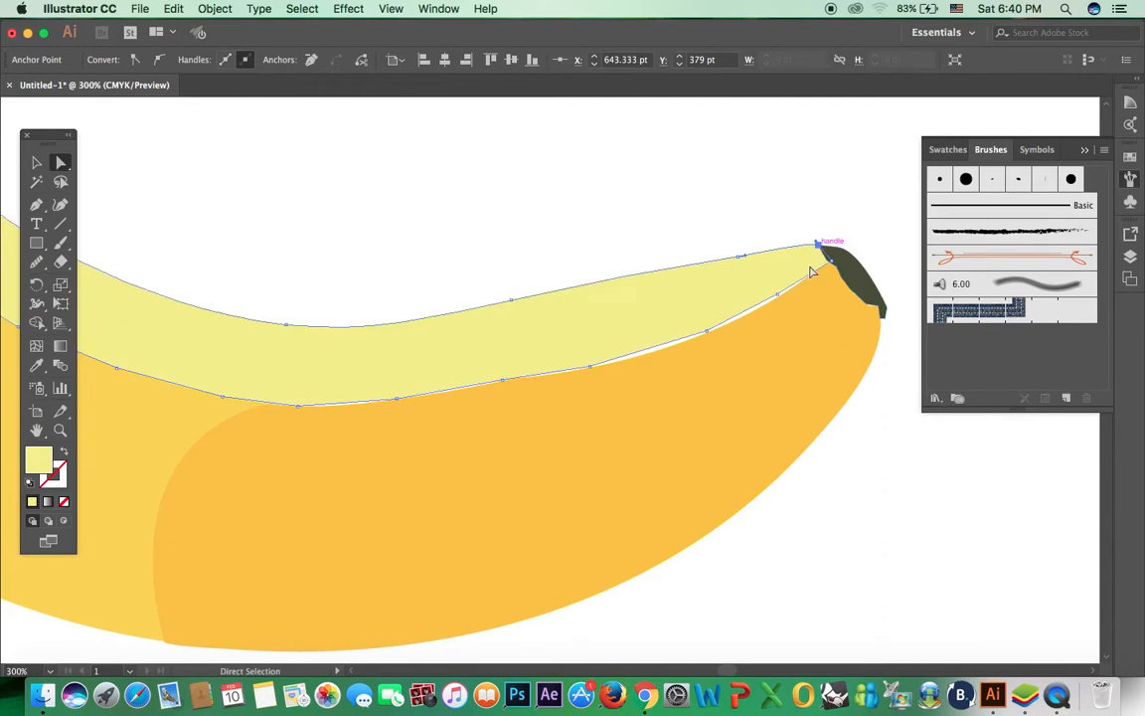
- Pull the anchor points along the highlight strip's lower edge down over the orange section to cover the gap, and deselect
drag(711, 330, 711, 337)
drag(589, 370, 593, 384)
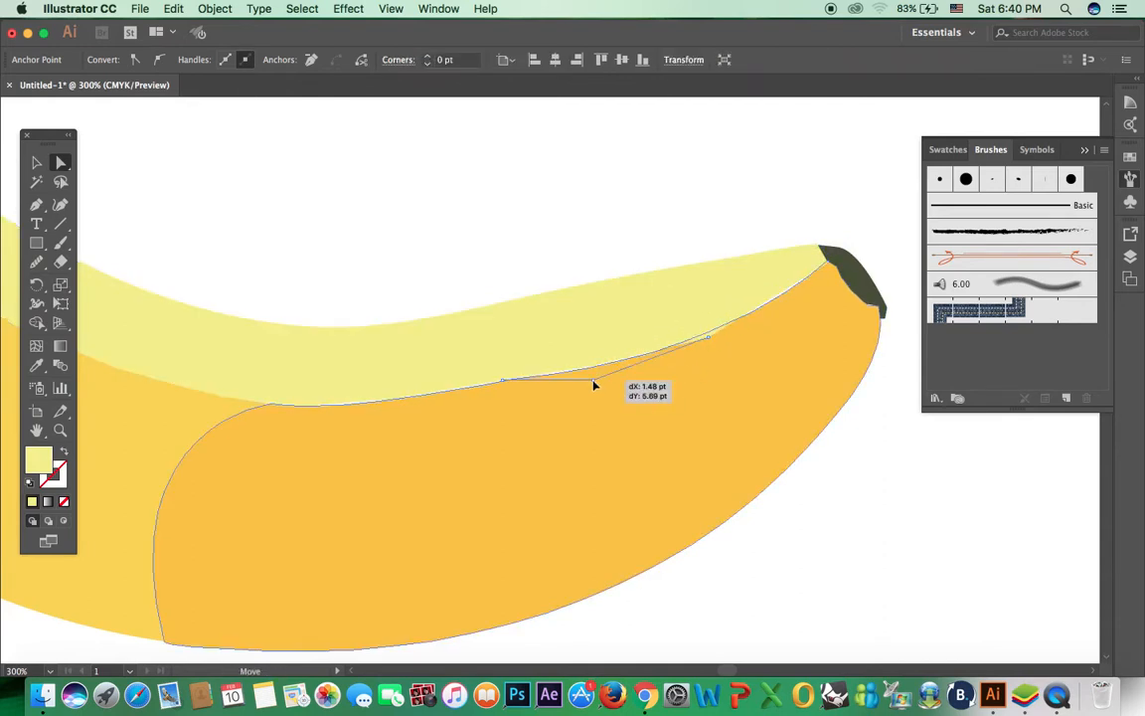
drag(779, 309, 786, 306)
drag(691, 347, 766, 288)
drag(473, 342, 467, 349)
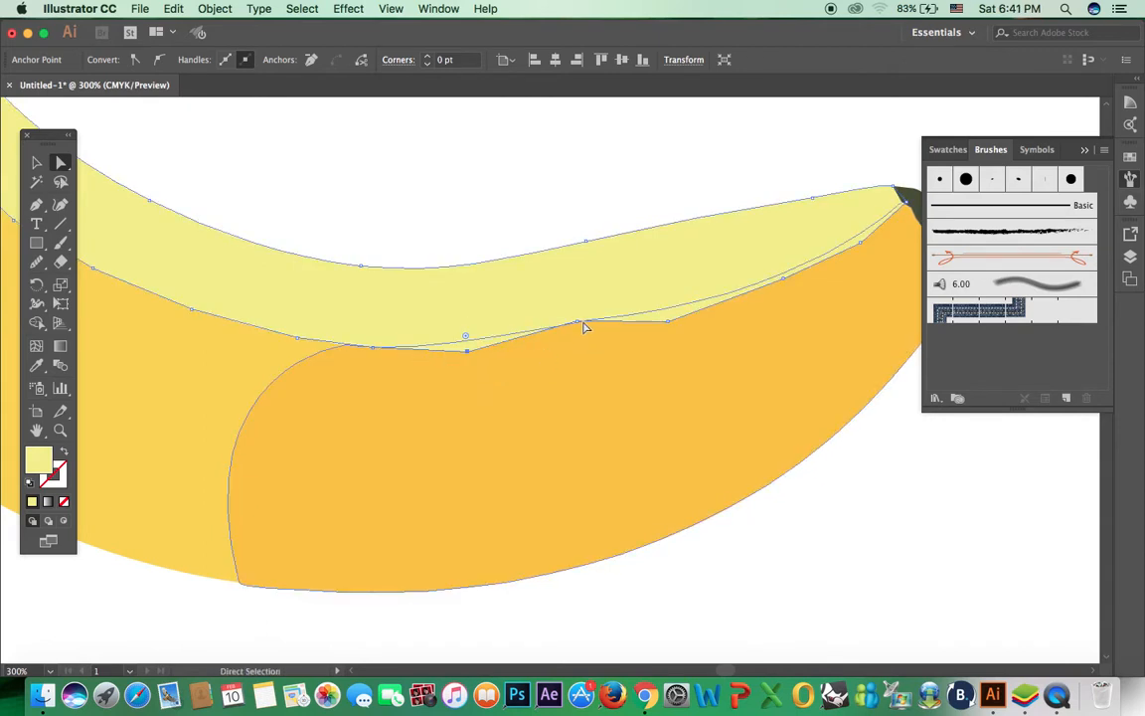
drag(577, 322, 579, 328)
drag(619, 327, 491, 325)
click(37, 162)
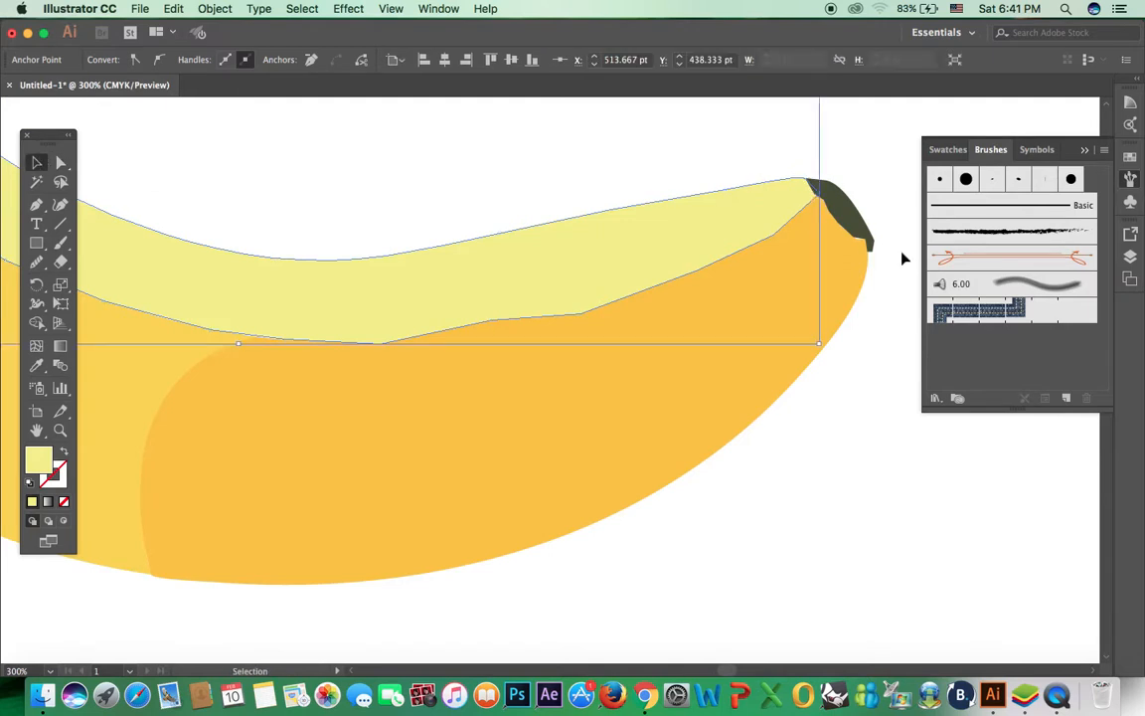
click(903, 259)
- Send the pale yellow highlight strip to the back behind the other banana shapes and deselect it
click(634, 266)
right_click(632, 269)
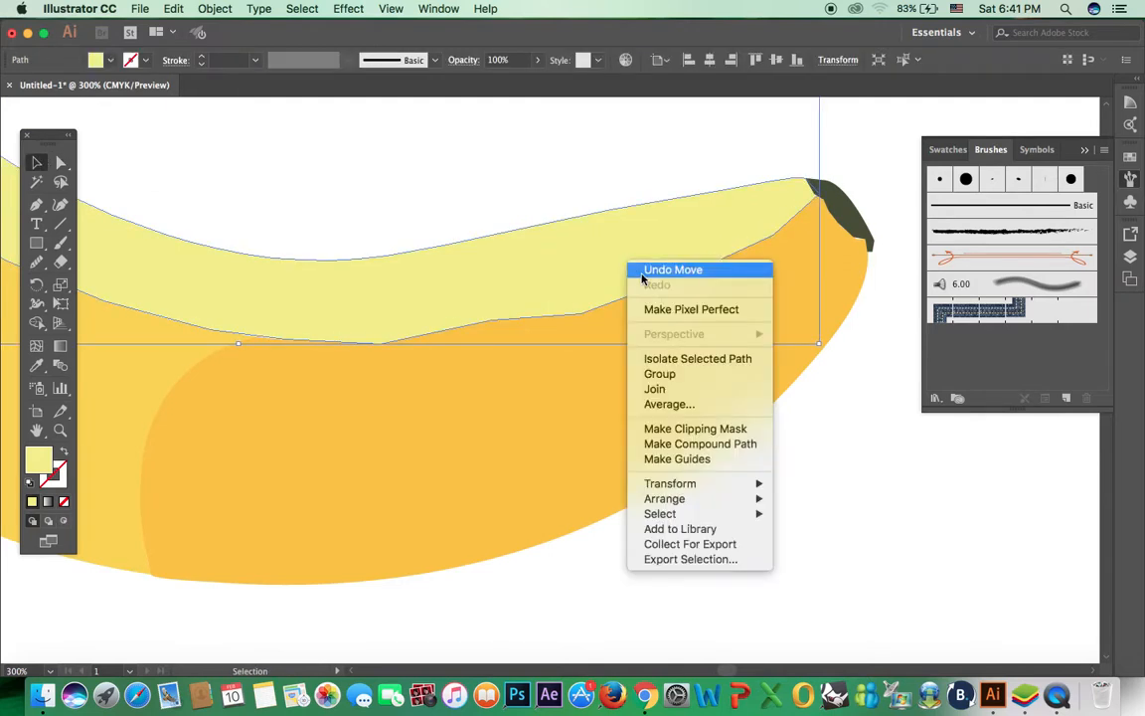
mouse_move(754, 502)
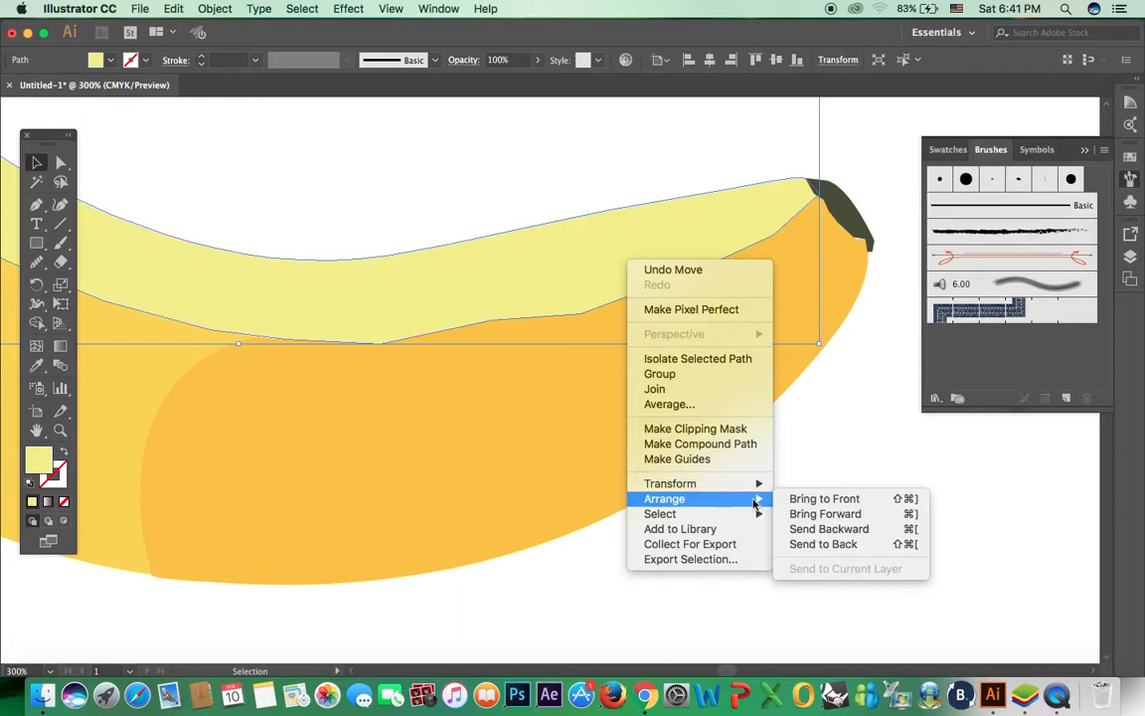
click(825, 544)
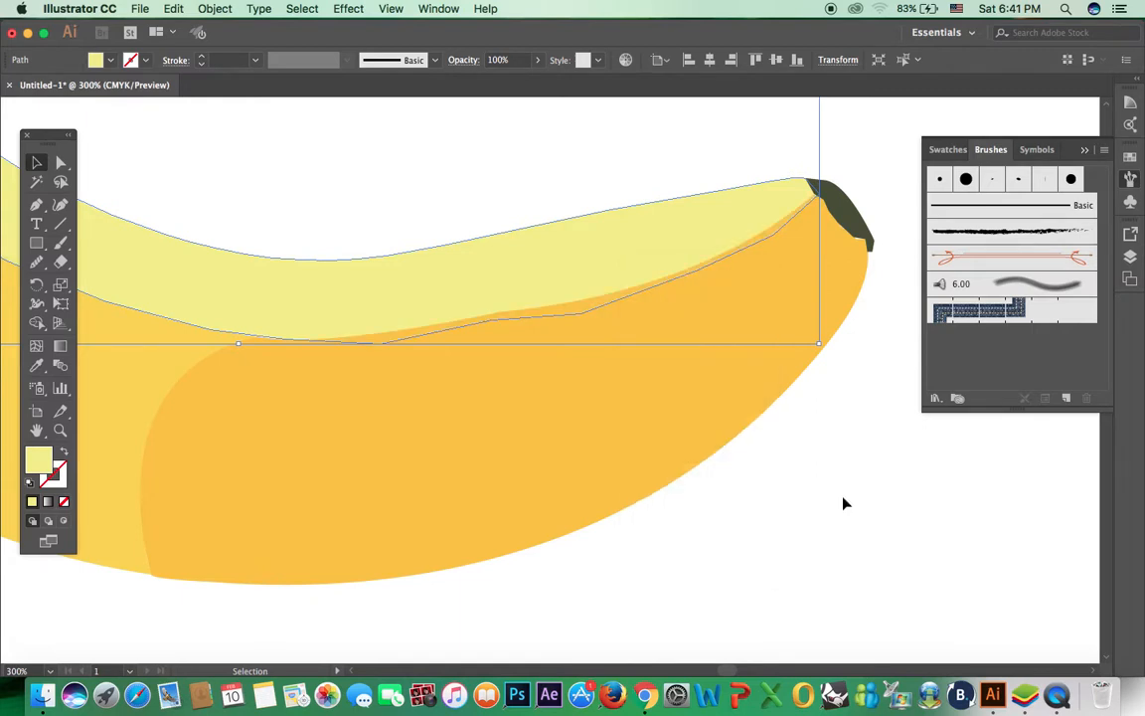
click(843, 504)
- Extend the highlight strip's outer top corner outward to meet the stem's lower corner
drag(486, 409, 540, 434)
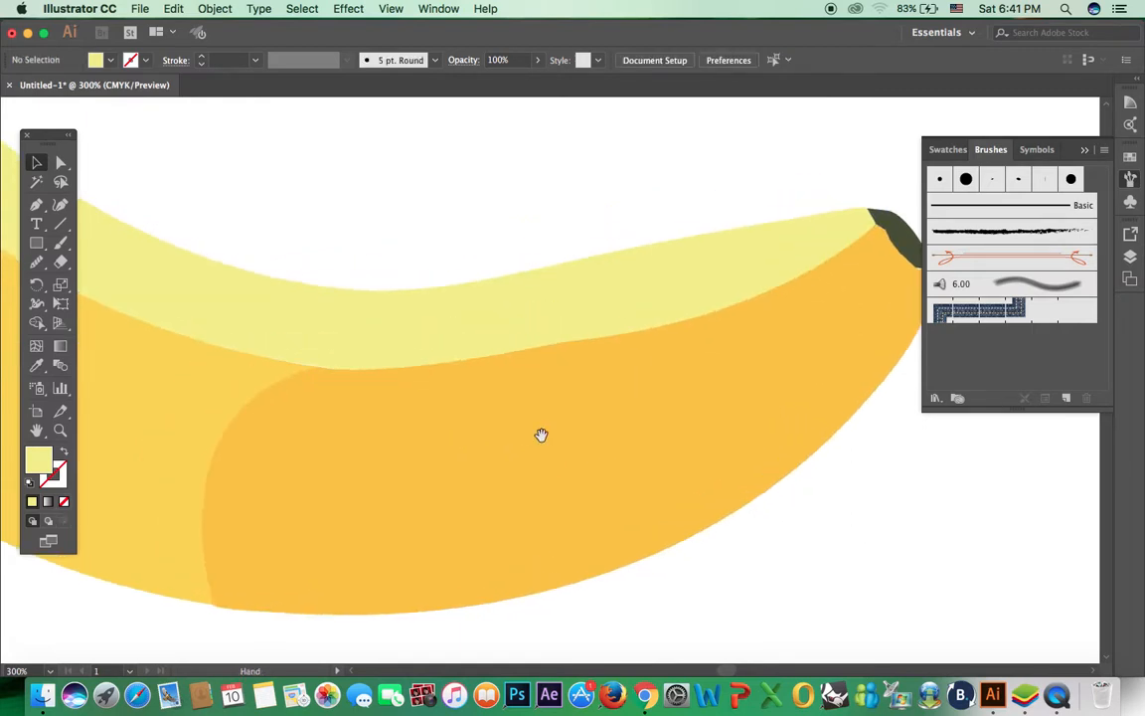
drag(377, 363, 636, 500)
drag(322, 379, 487, 471)
drag(318, 345, 363, 471)
key(a)
key(super+plus)
key(super+plus)
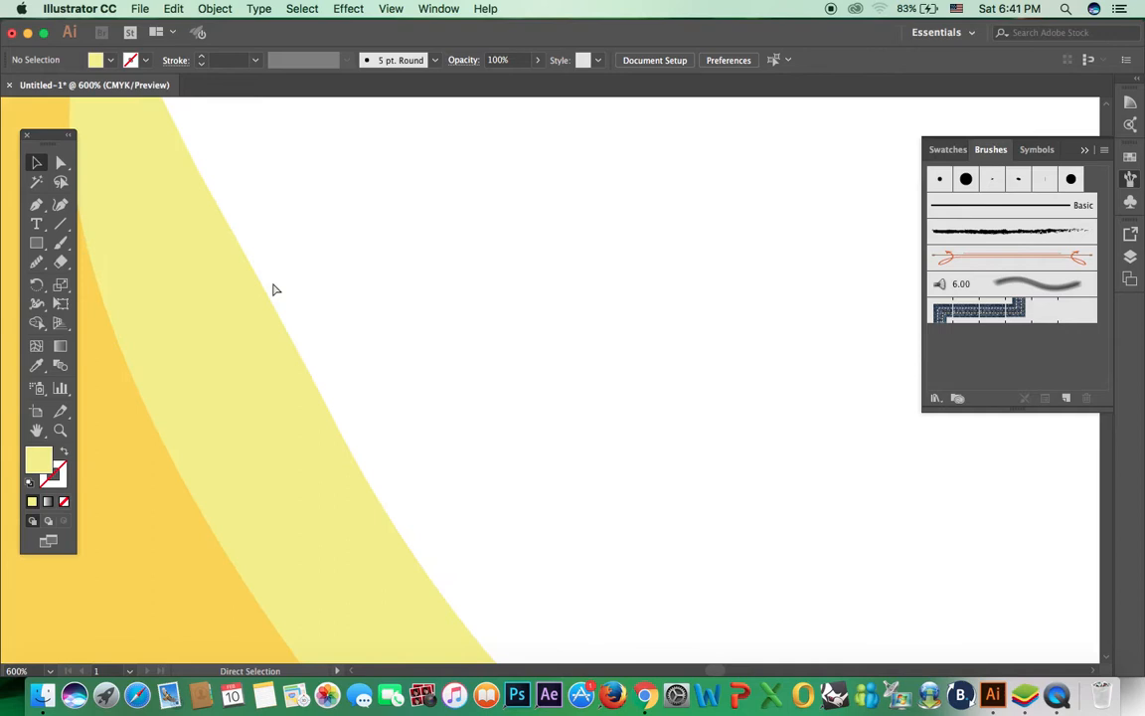
drag(105, 256, 350, 317)
drag(138, 177, 360, 378)
click(448, 356)
right_click(448, 355)
mouse_move(529, 598)
click(628, 598)
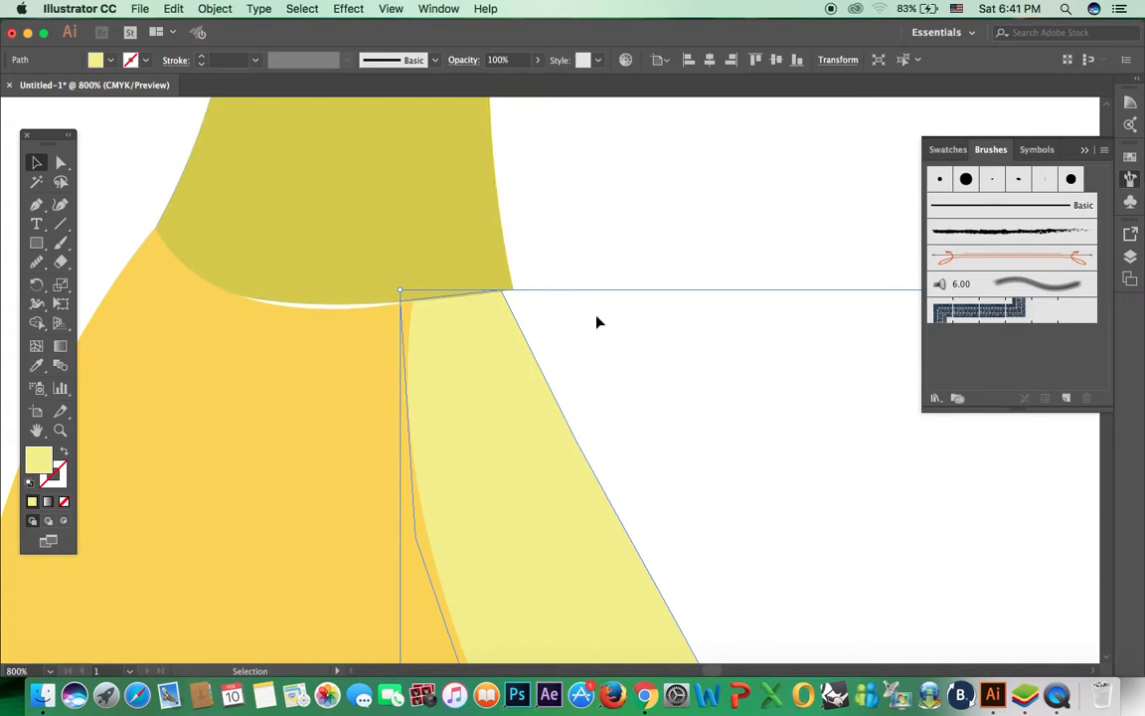
click(60, 162)
drag(504, 296, 516, 296)
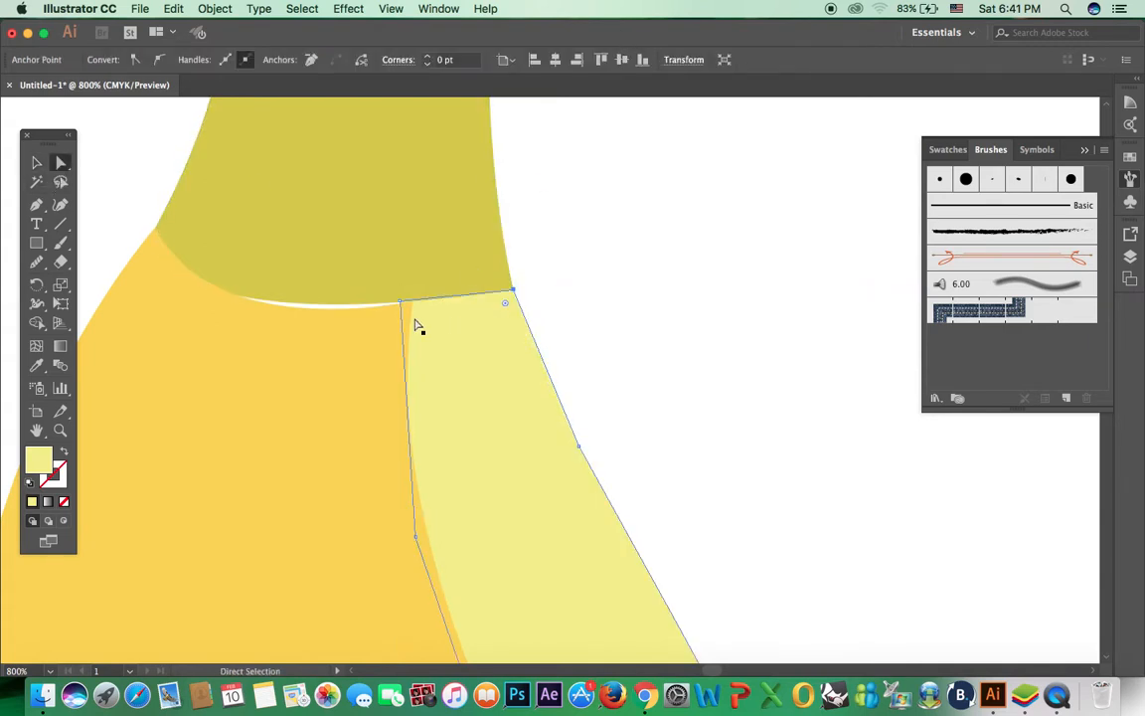
- Adjust the curve handle on the yellow body's top edge to close the white gap below the stem, and deselect
click(323, 308)
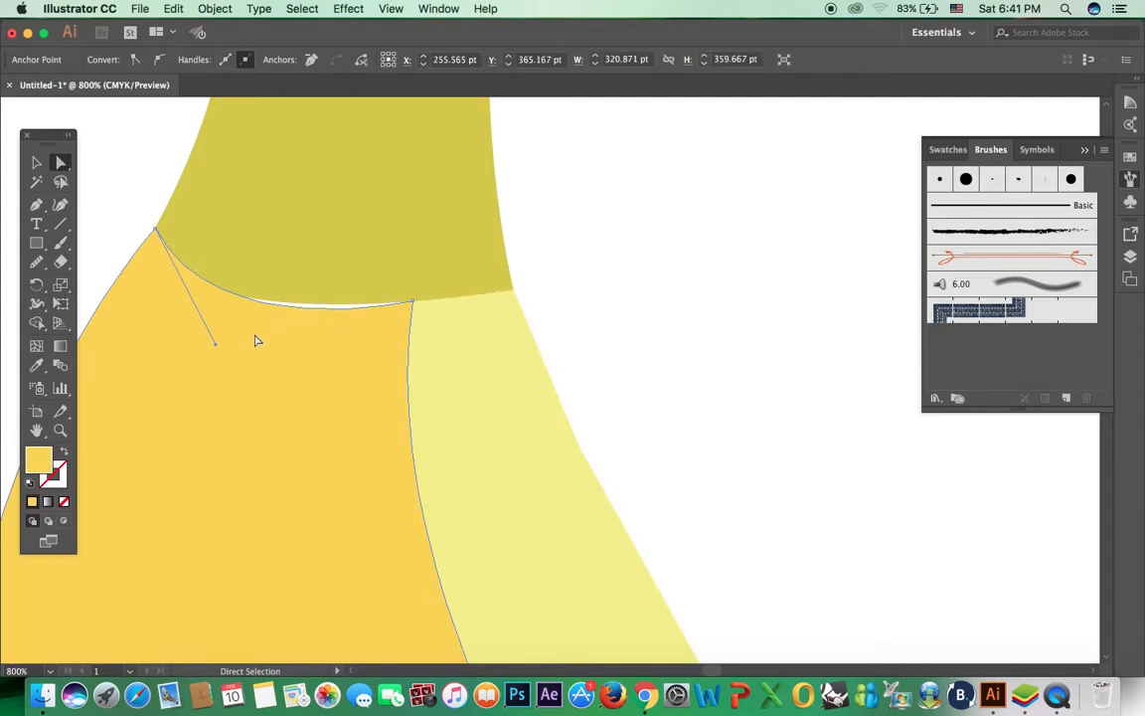
mouse_move(216, 345)
mouse_down()
mouse_move(228, 329)
mouse_move(210, 327)
mouse_up()
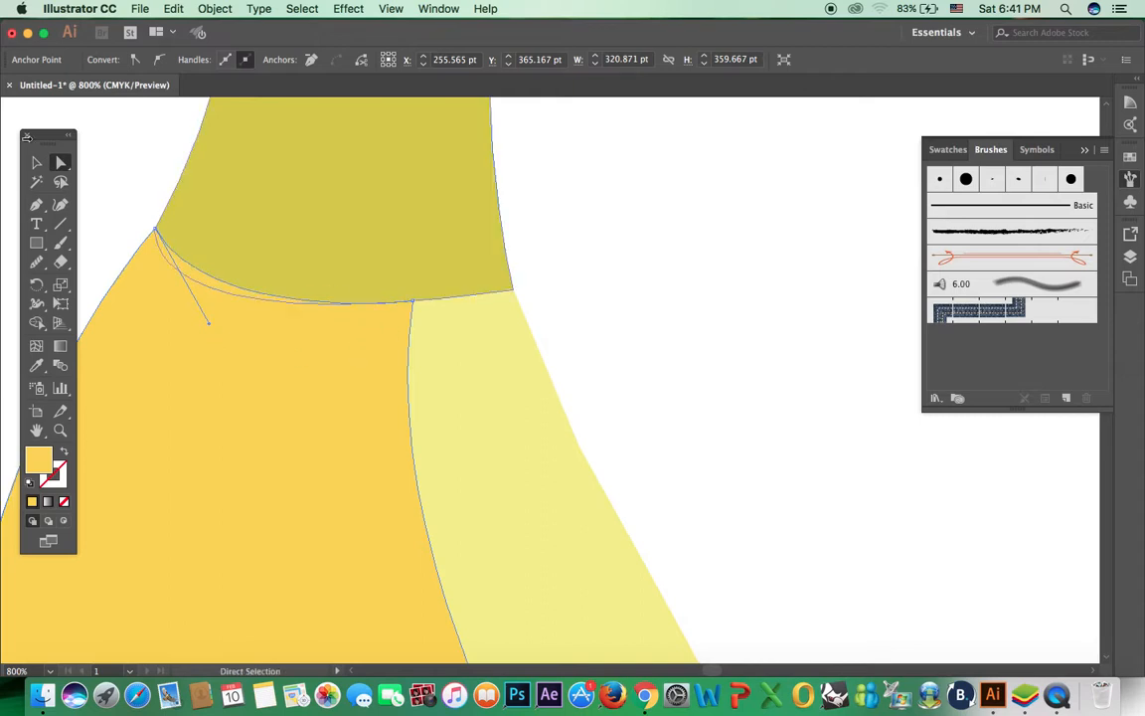
click(36, 162)
click(692, 168)
- Select all the banana shapes and group them
key(a)
key(super+minus)
key(super+minus)
key(super+minus)
key(super+minus)
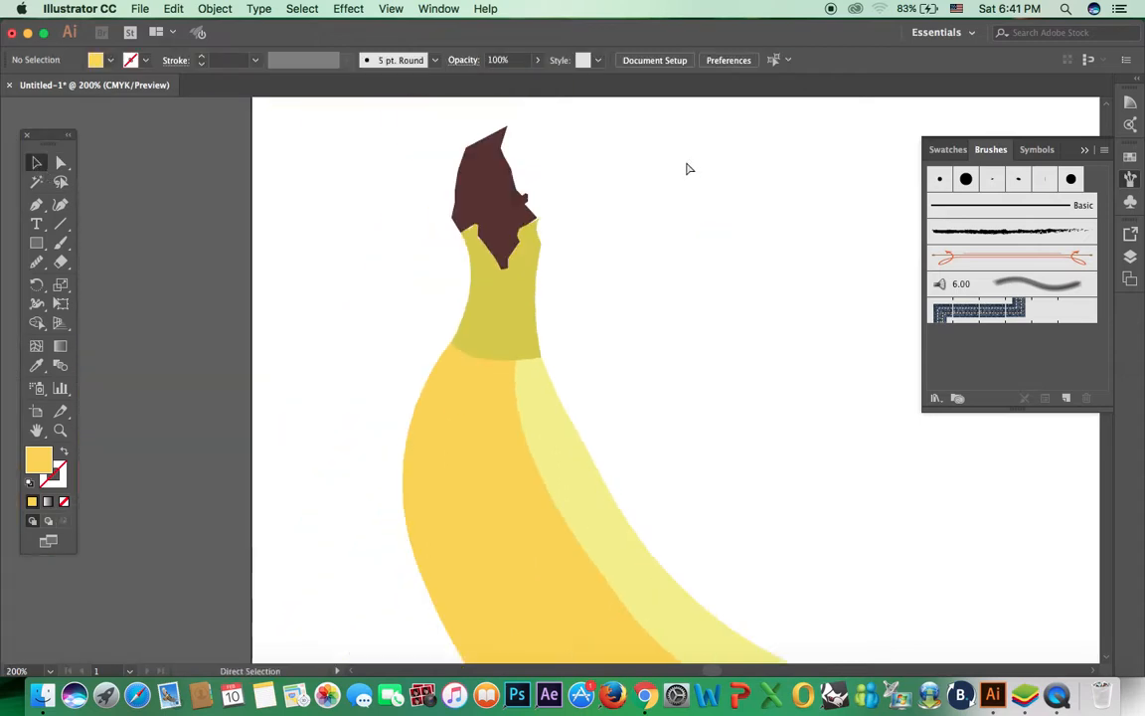
key(super+minus)
key(super+minus)
key(v)
key(space)
drag(751, 378, 530, 284)
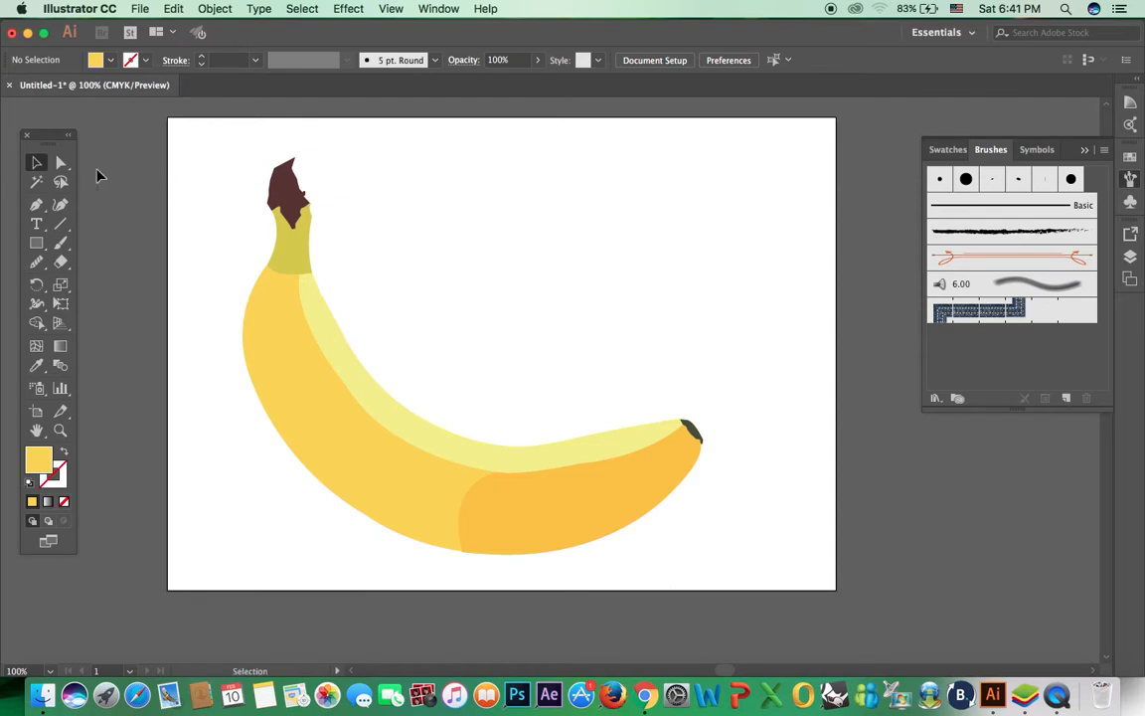
drag(188, 157, 748, 587)
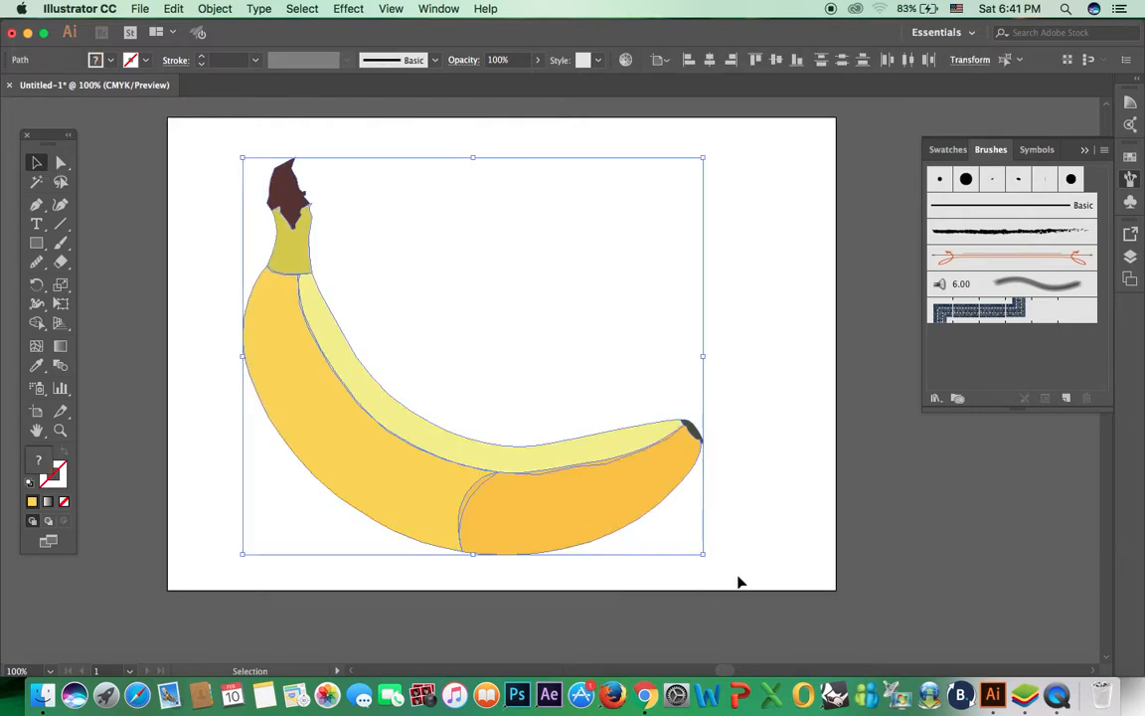
key(super+g)
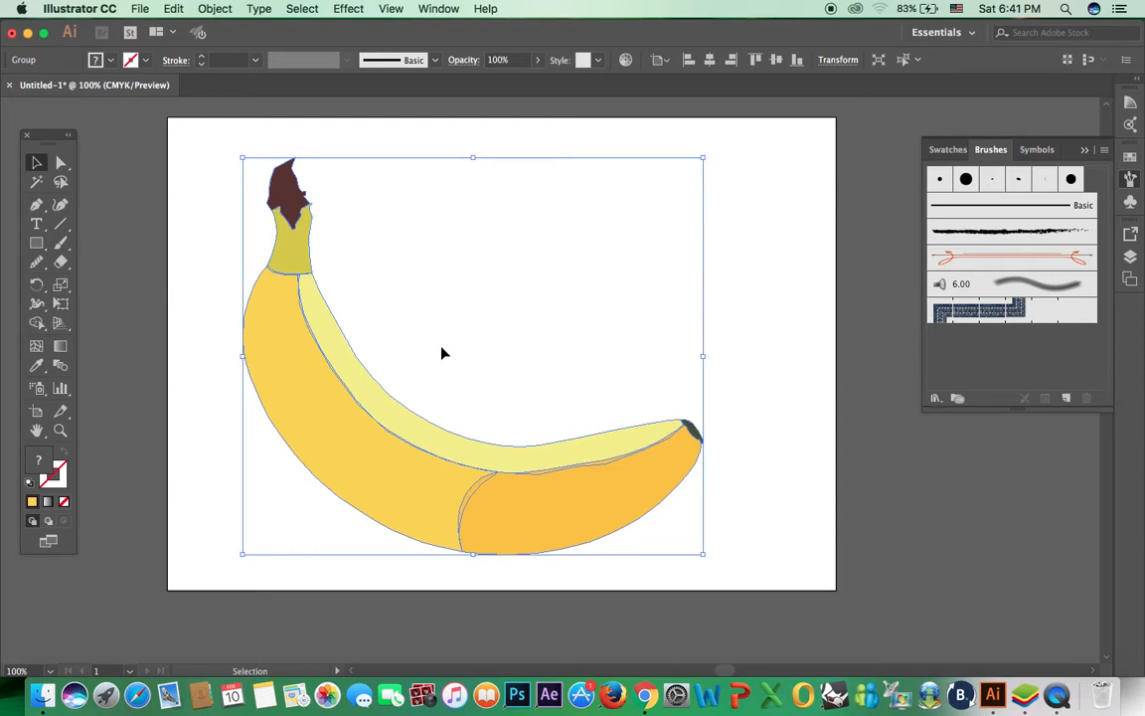
- Scale the banana group down and move it off the artboard onto the pasteboard at its right, leaving it deselected
drag(703, 157, 667, 223)
key(space)
drag(576, 327, 488, 309)
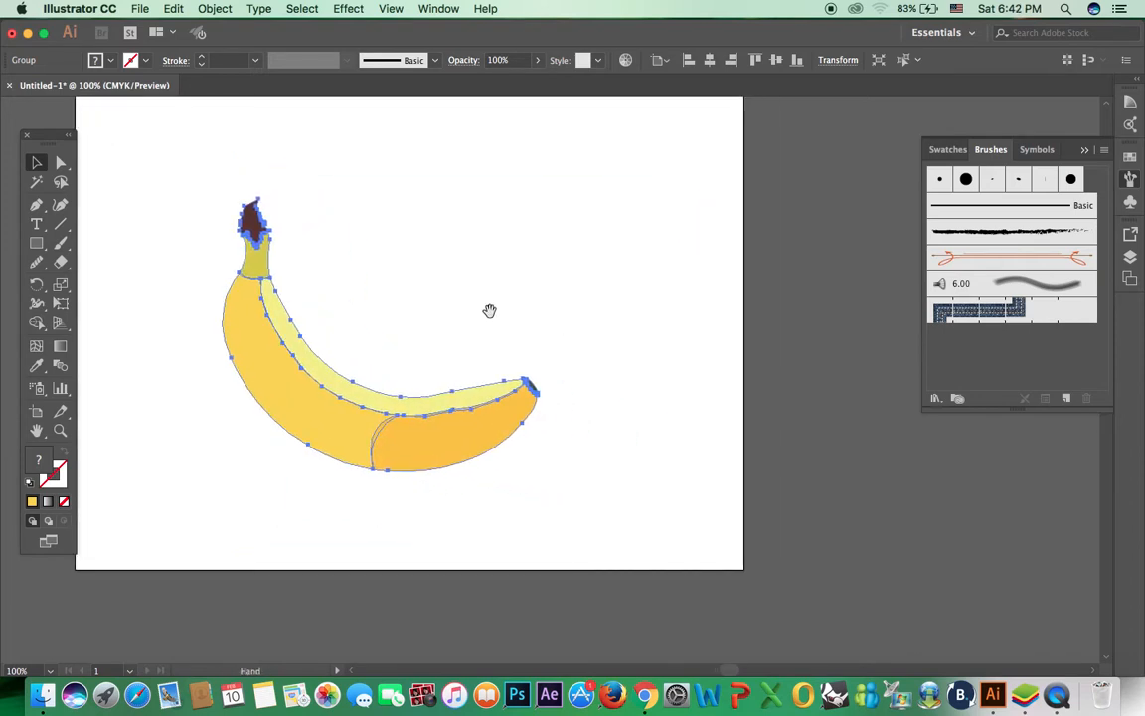
drag(266, 393, 815, 491)
click(484, 360)
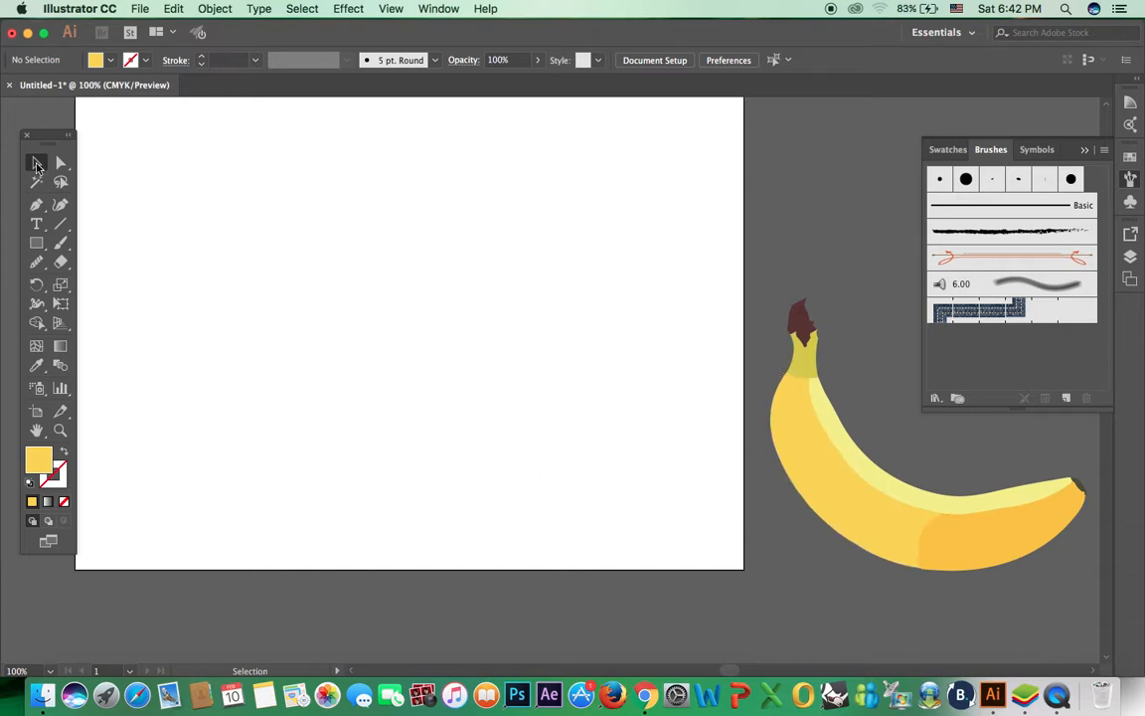
- Set the fill to none and draw a rectangle covering the whole artboard
click(111, 59)
click(9, 89)
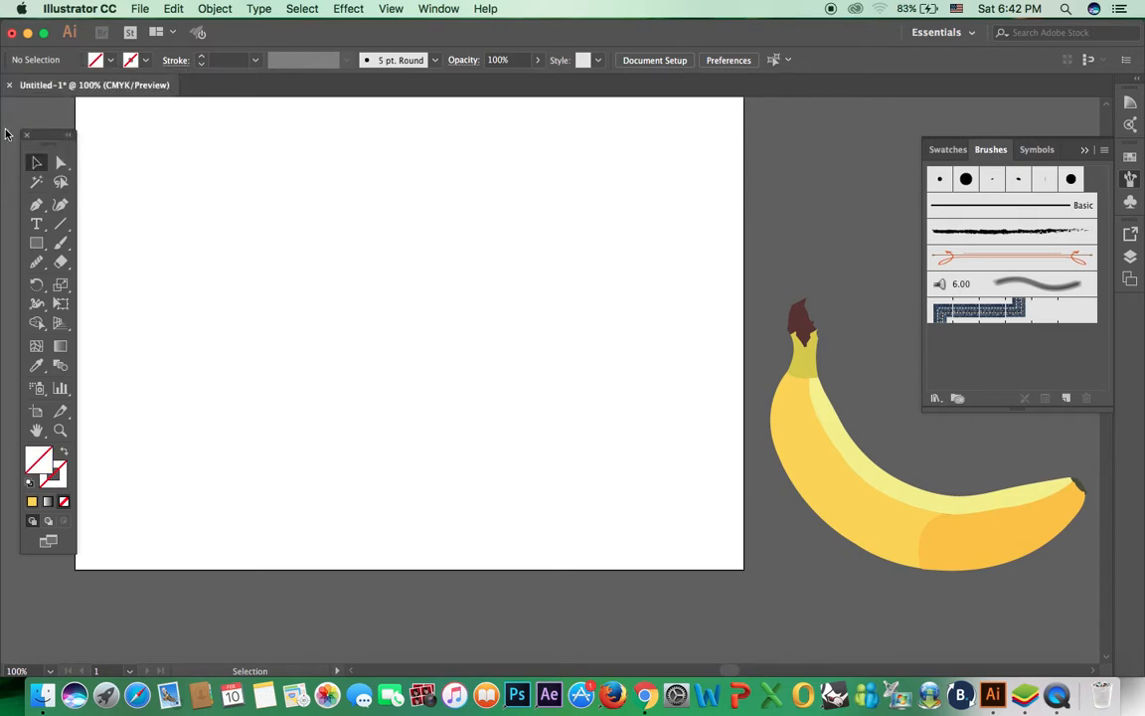
click(36, 243)
key(space)
drag(149, 198, 197, 233)
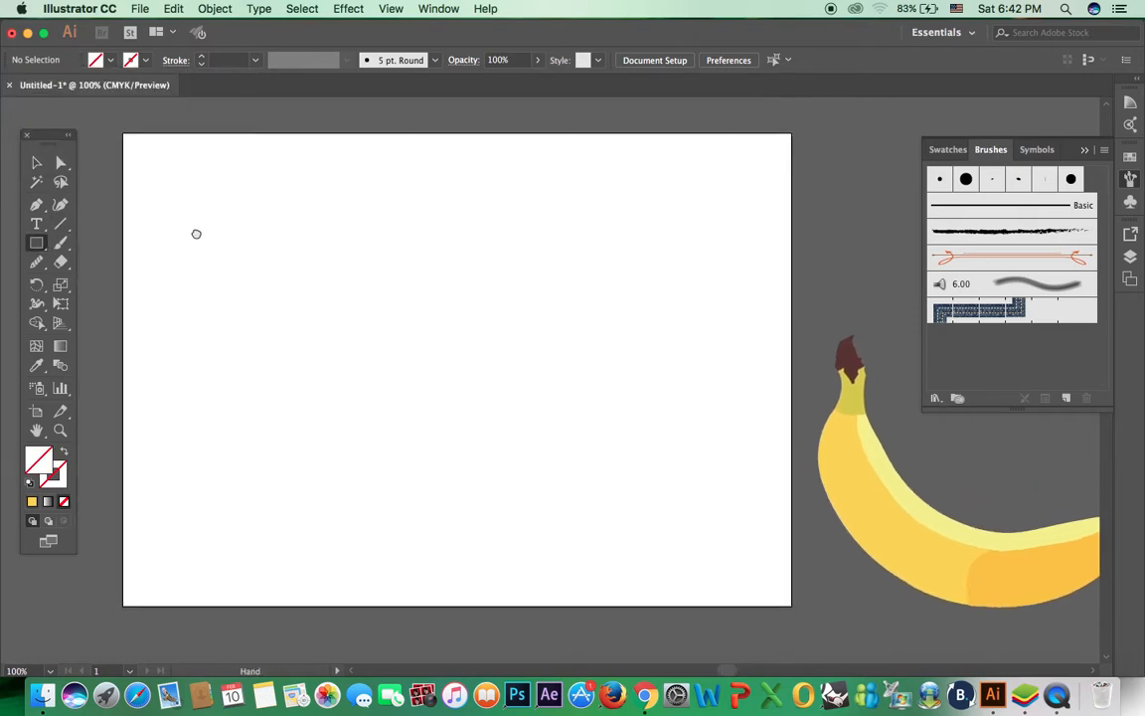
drag(122, 130, 790, 605)
- Open the Vignettes gradient swatch library and place it beside the artboard
click(438, 8)
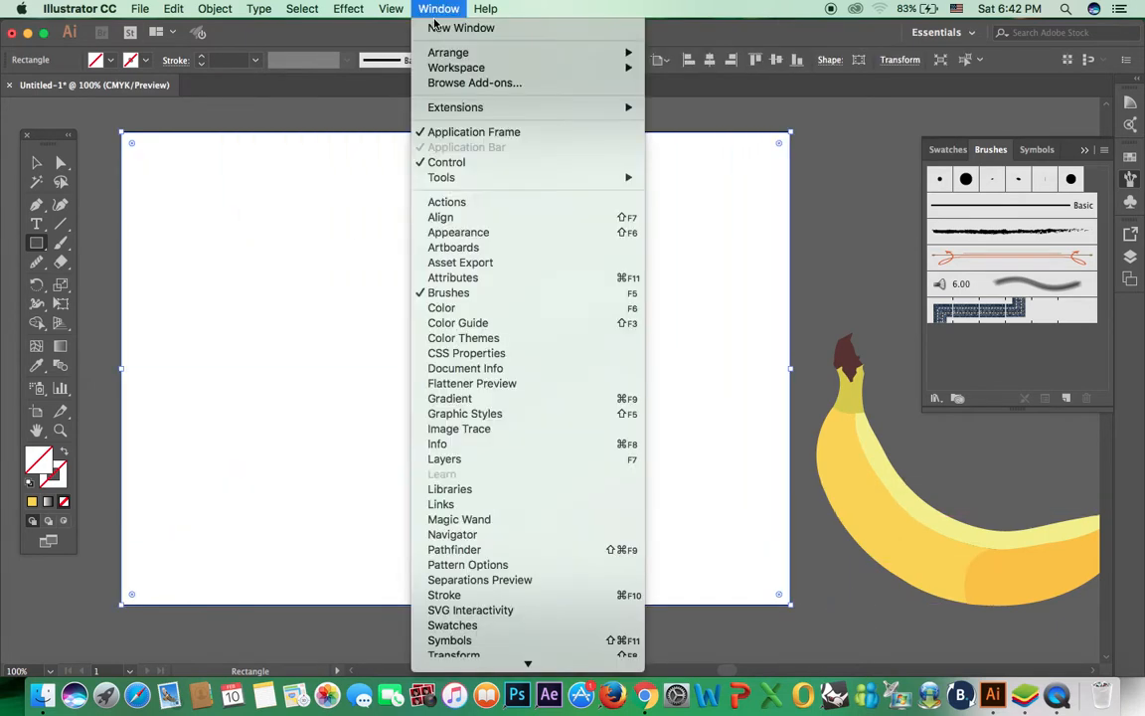
mouse_move(604, 666)
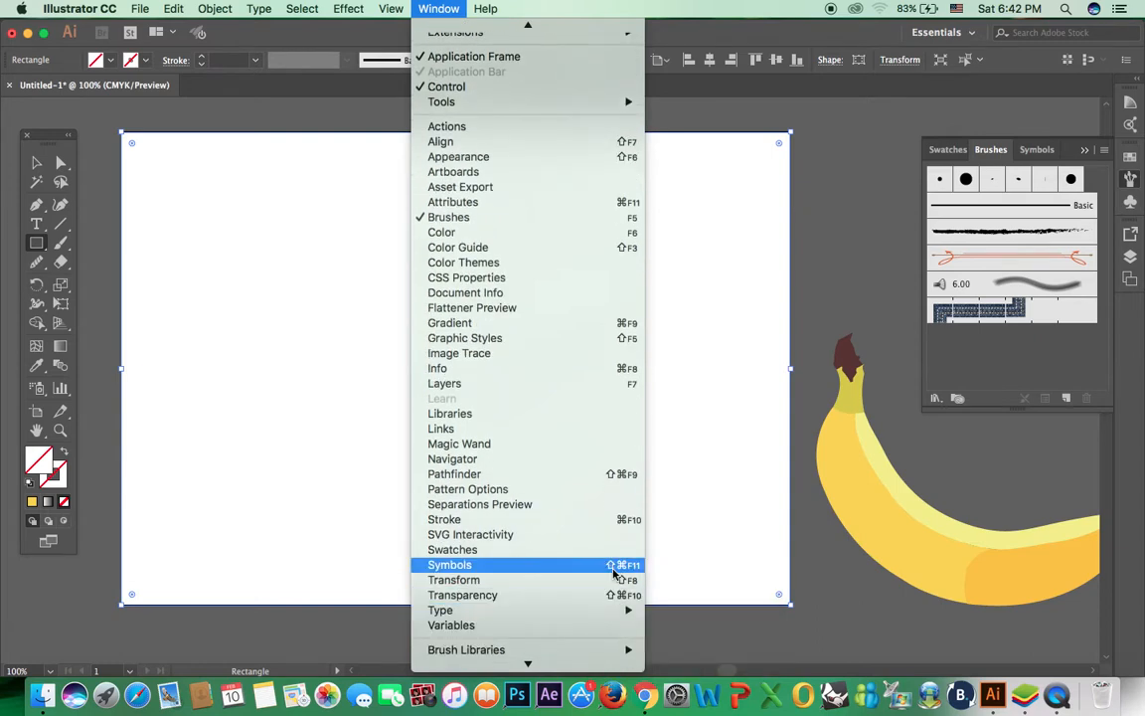
click(608, 549)
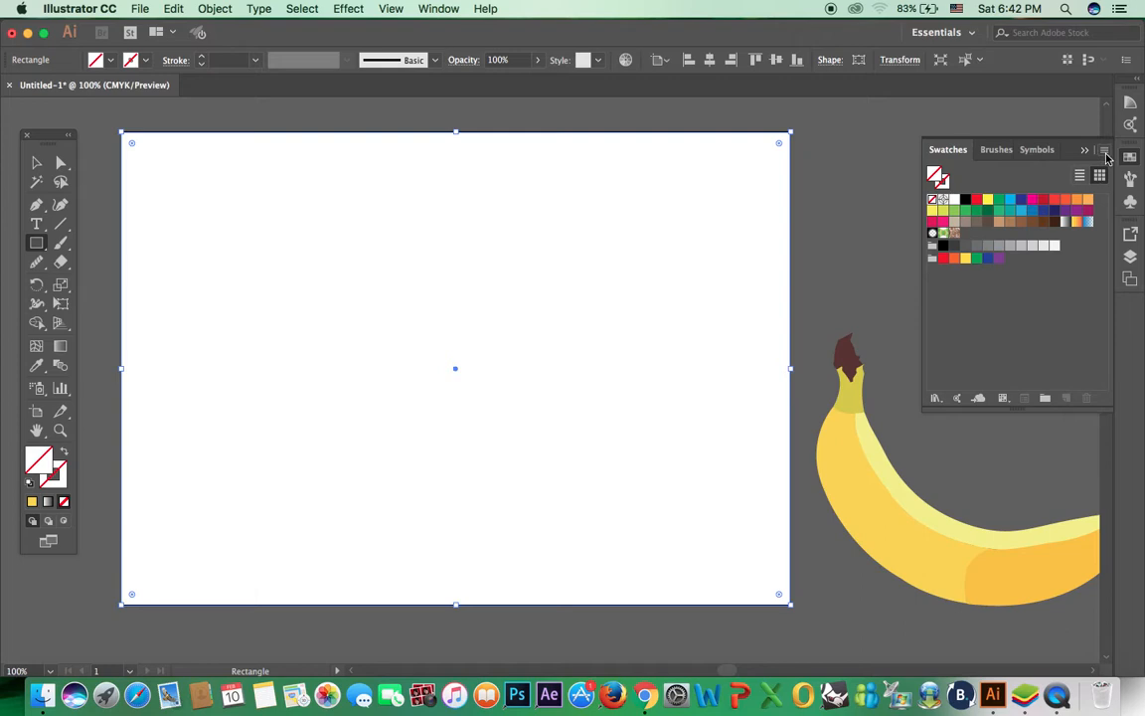
click(1104, 152)
mouse_move(1059, 474)
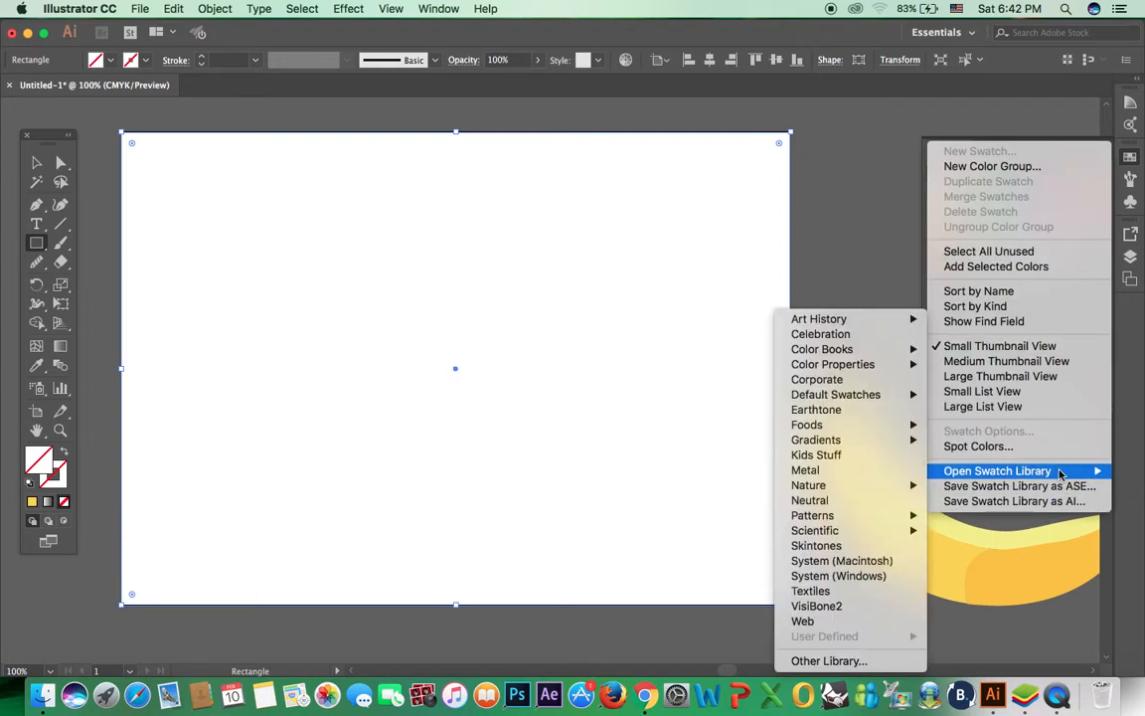
mouse_move(880, 449)
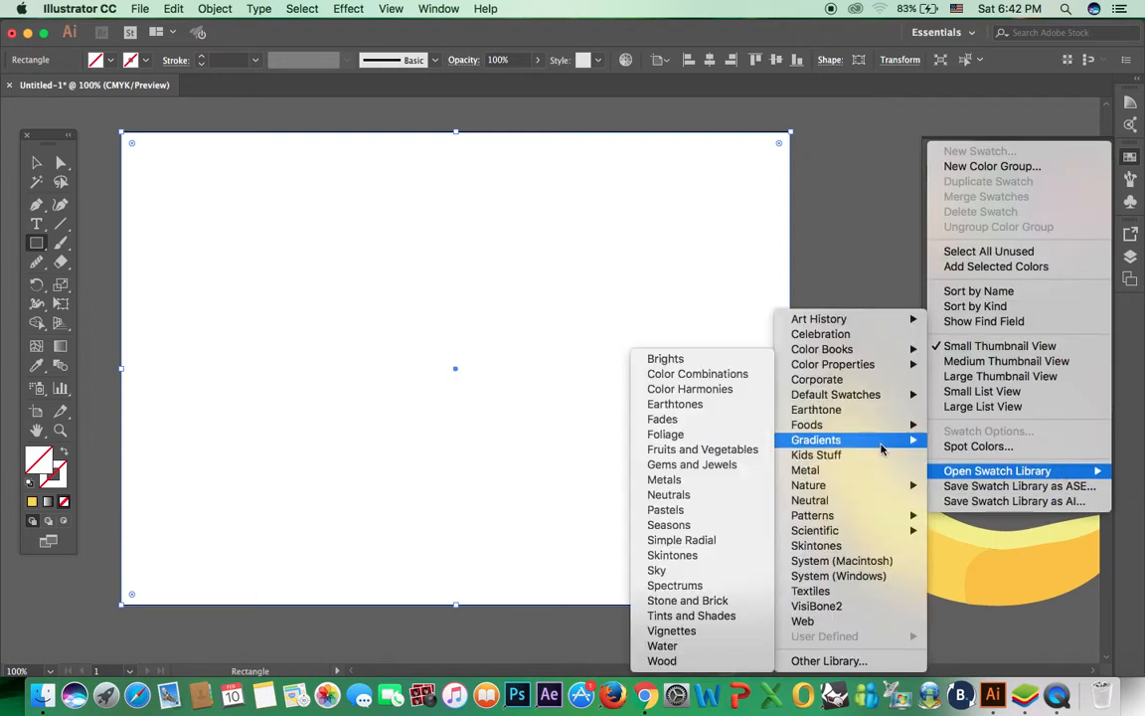
click(724, 632)
drag(583, 322, 936, 161)
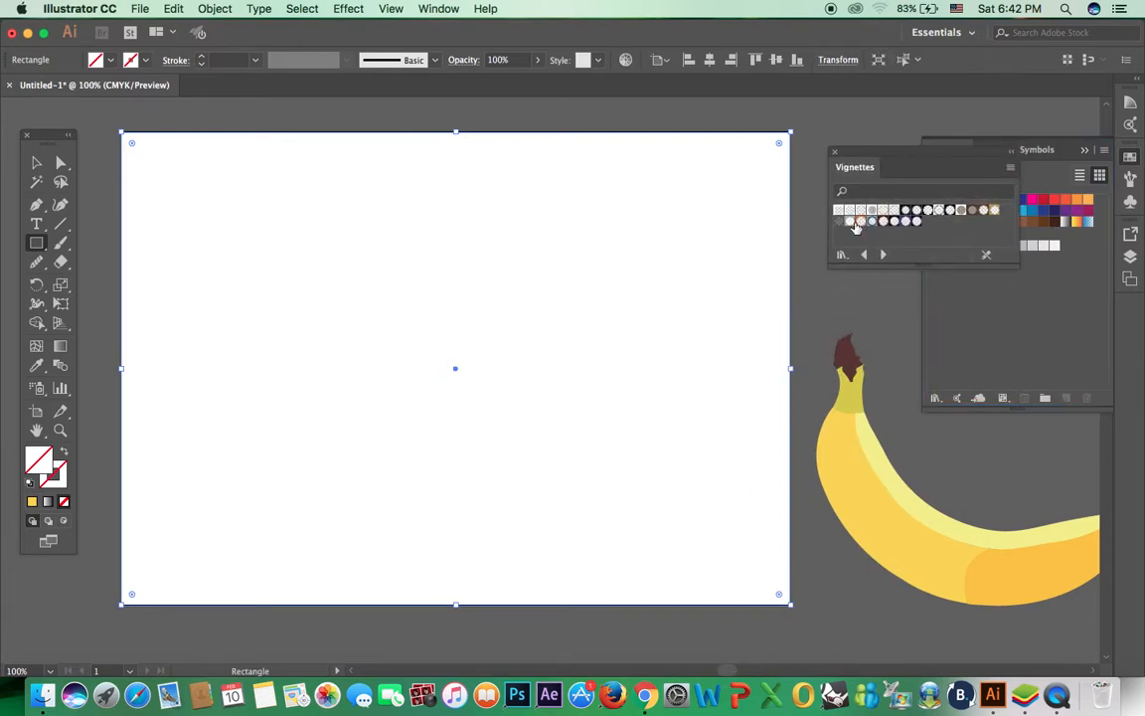
- Try grey and orange vignettes on the rectangle, and fill it with the gold vignette that has a brown-edged ring around white
click(849, 223)
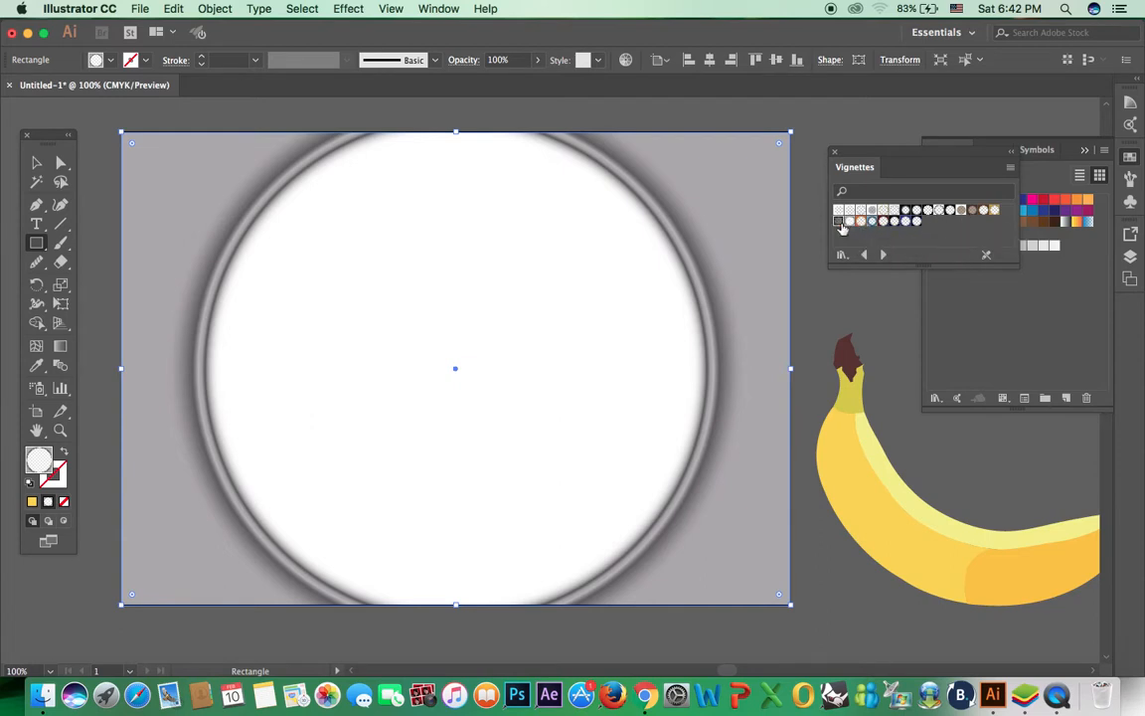
click(859, 222)
click(987, 214)
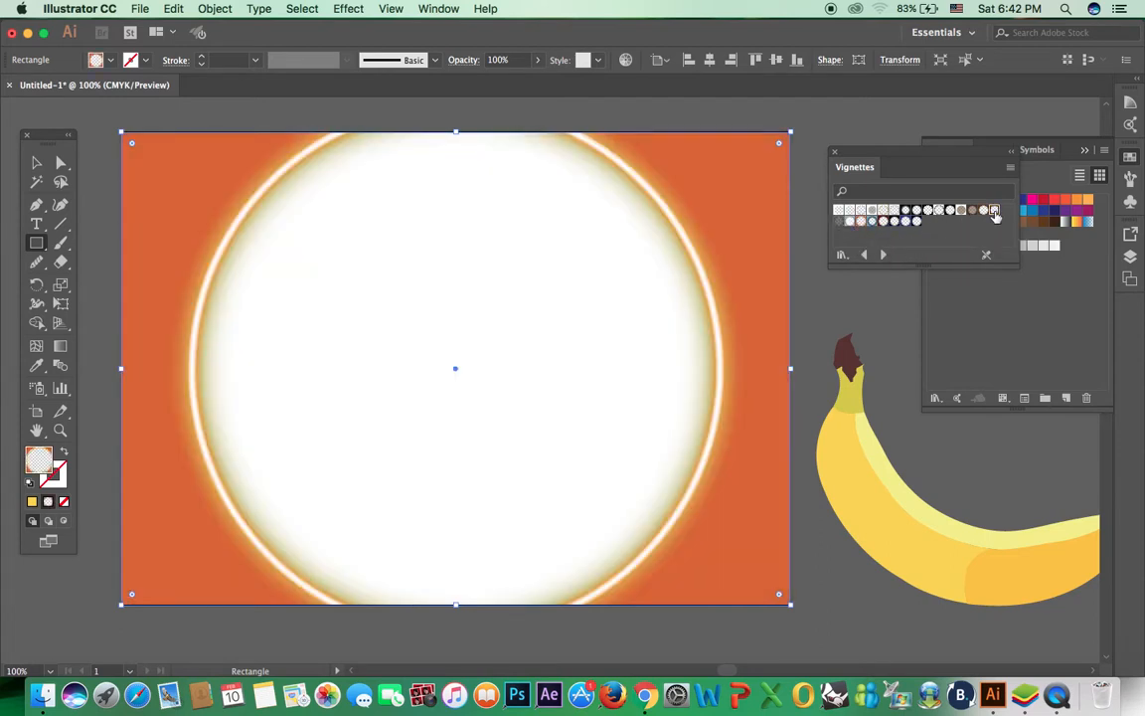
click(994, 212)
- Move the banana group onto the artboard, centred within the white circle of the background, and deselect it
click(35, 162)
click(821, 474)
drag(962, 549, 467, 442)
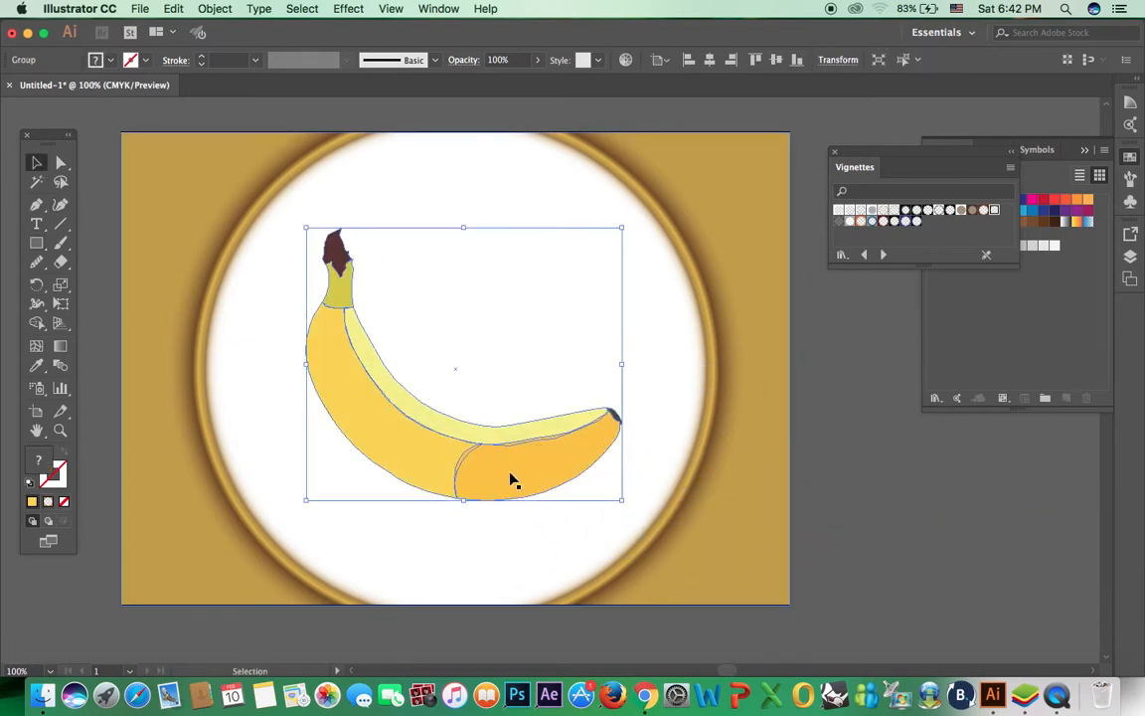
click(806, 479)
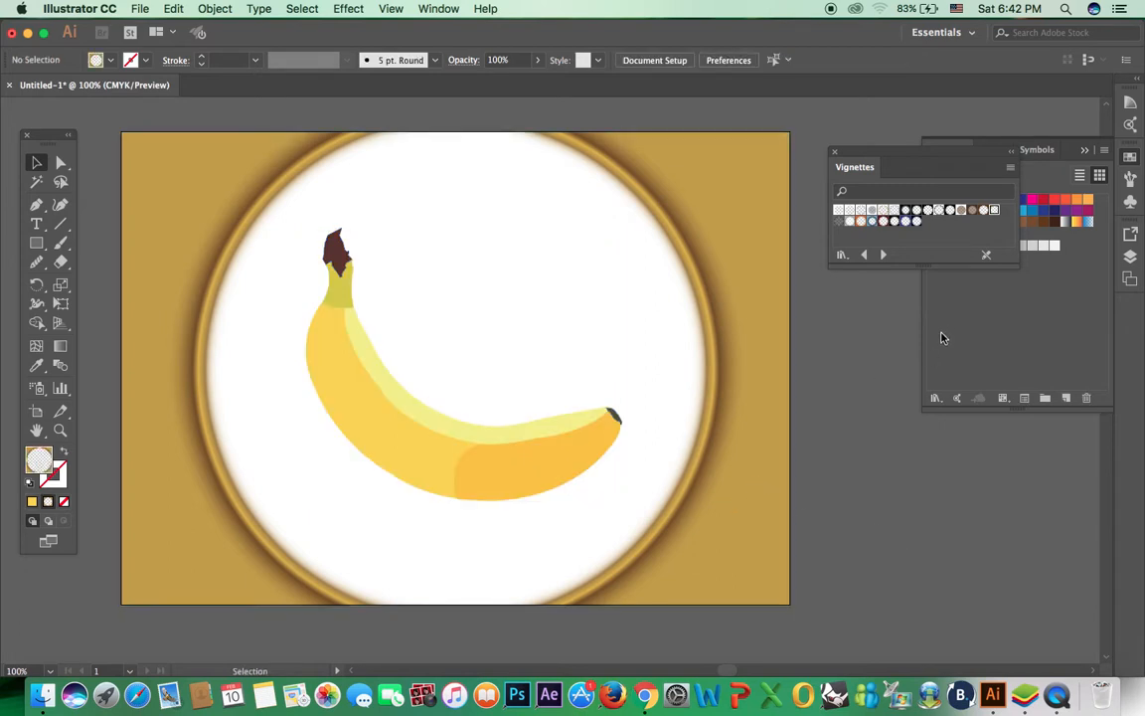
- Review the composed artwork fitted to the window with the panels hidden
key(Tab)
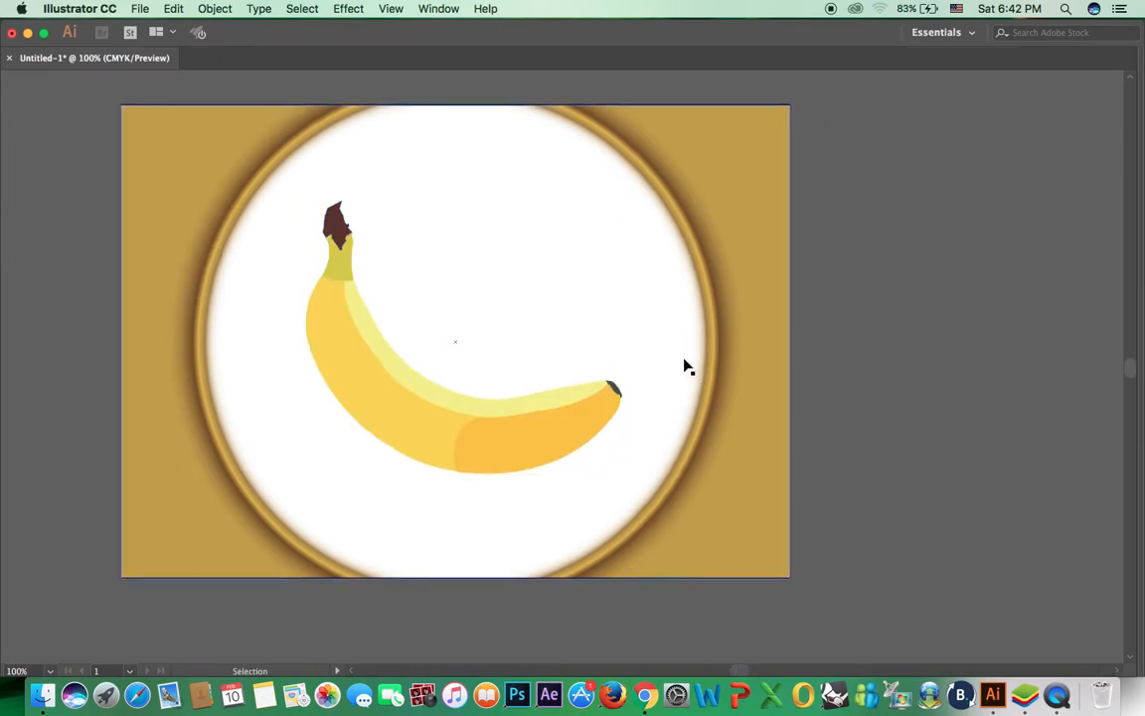
key(super+0)
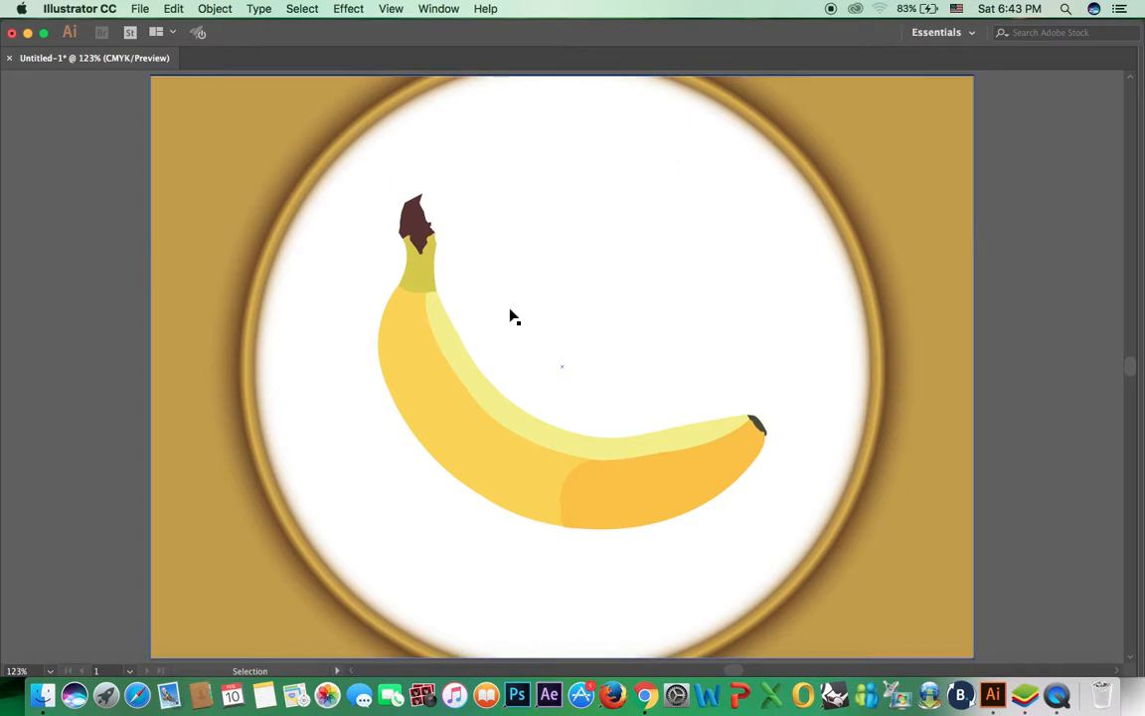
click(473, 404)
click(1004, 351)
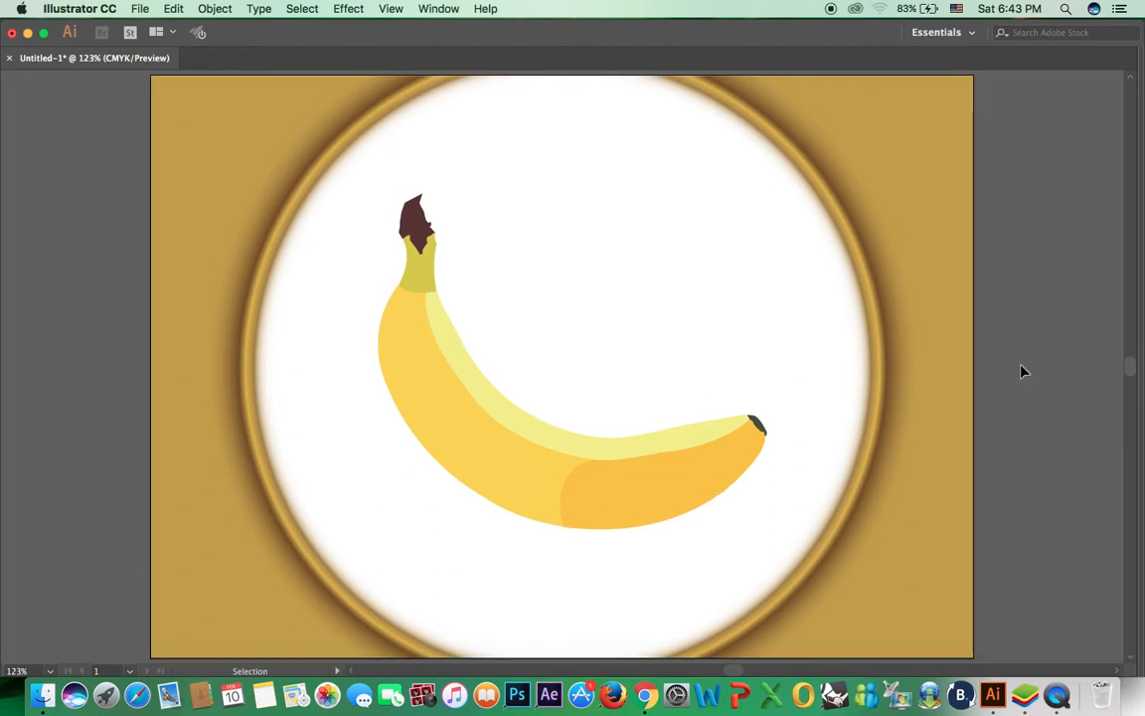
- Select the background rectangle, review where the Vignettes library sits among the gradient swatch libraries, and preview the deselected artwork without panels
key(Tab)
click(196, 233)
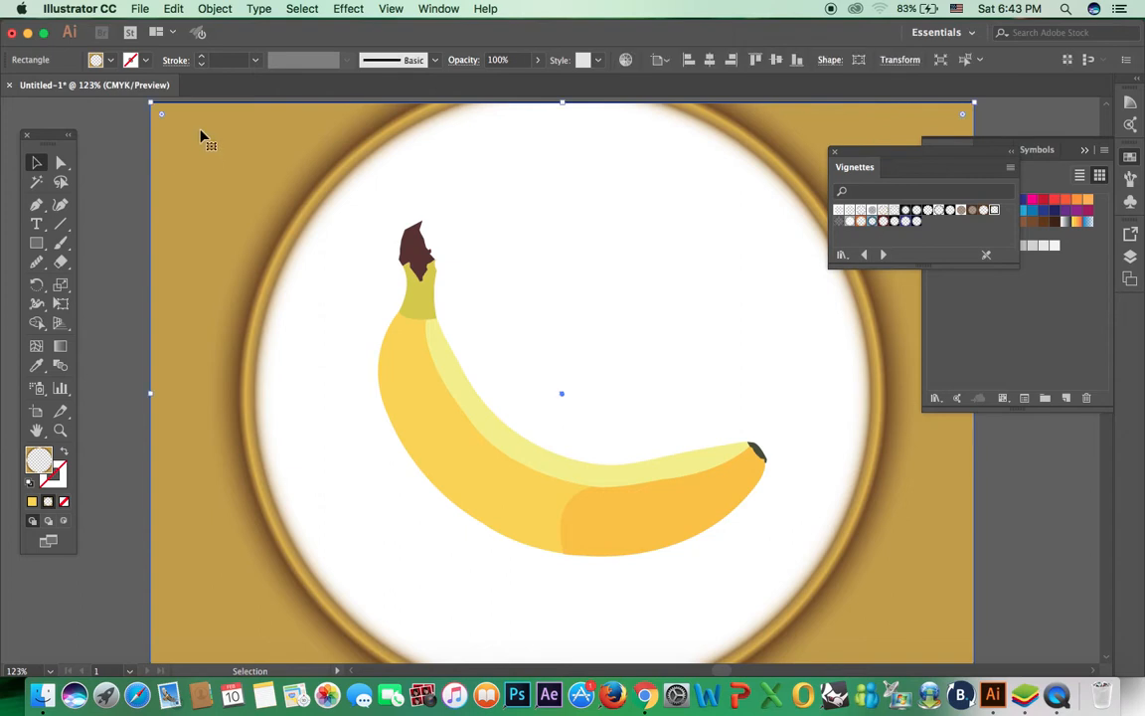
click(438, 8)
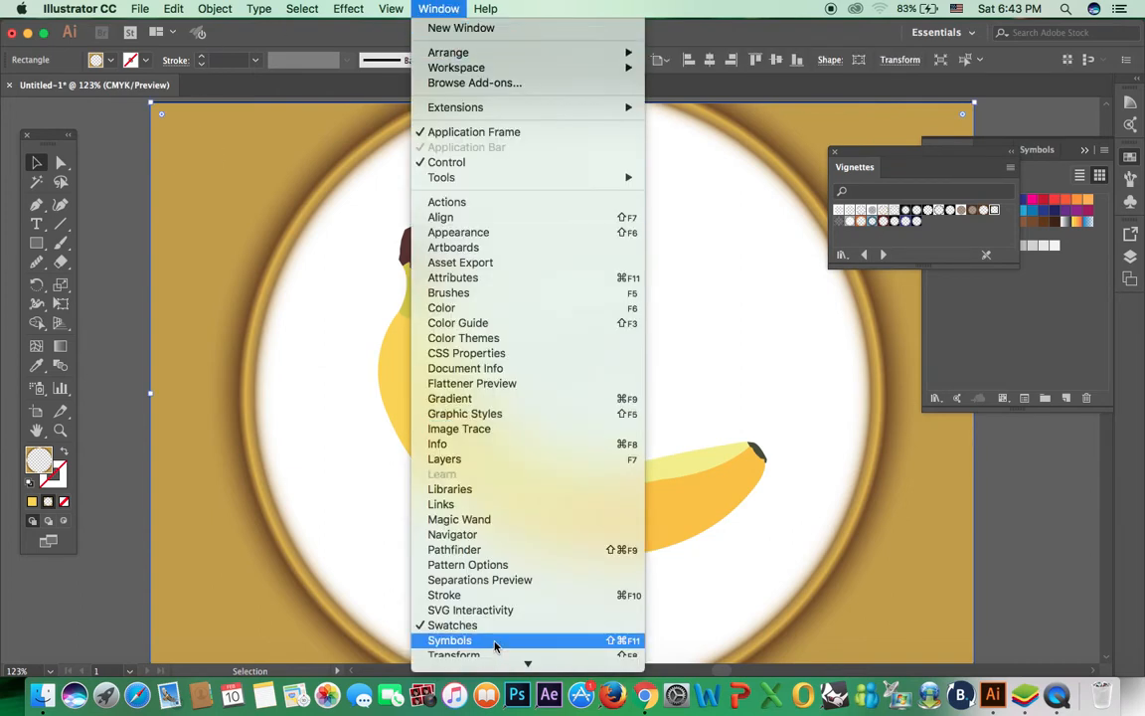
click(708, 34)
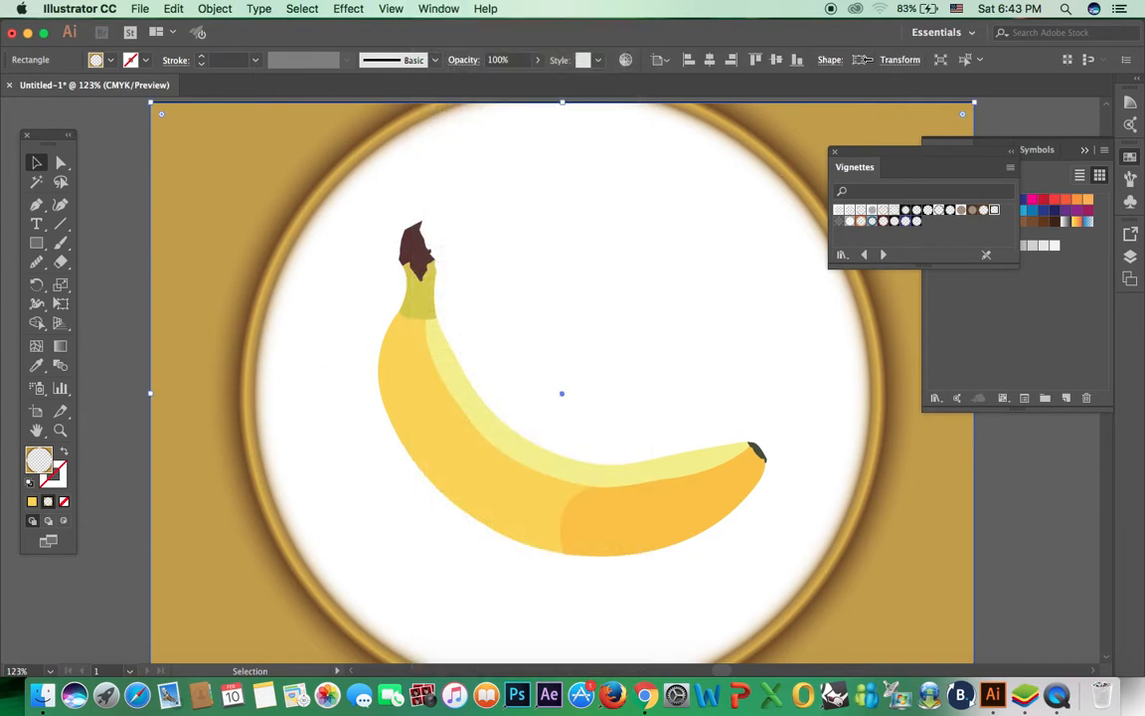
click(1105, 151)
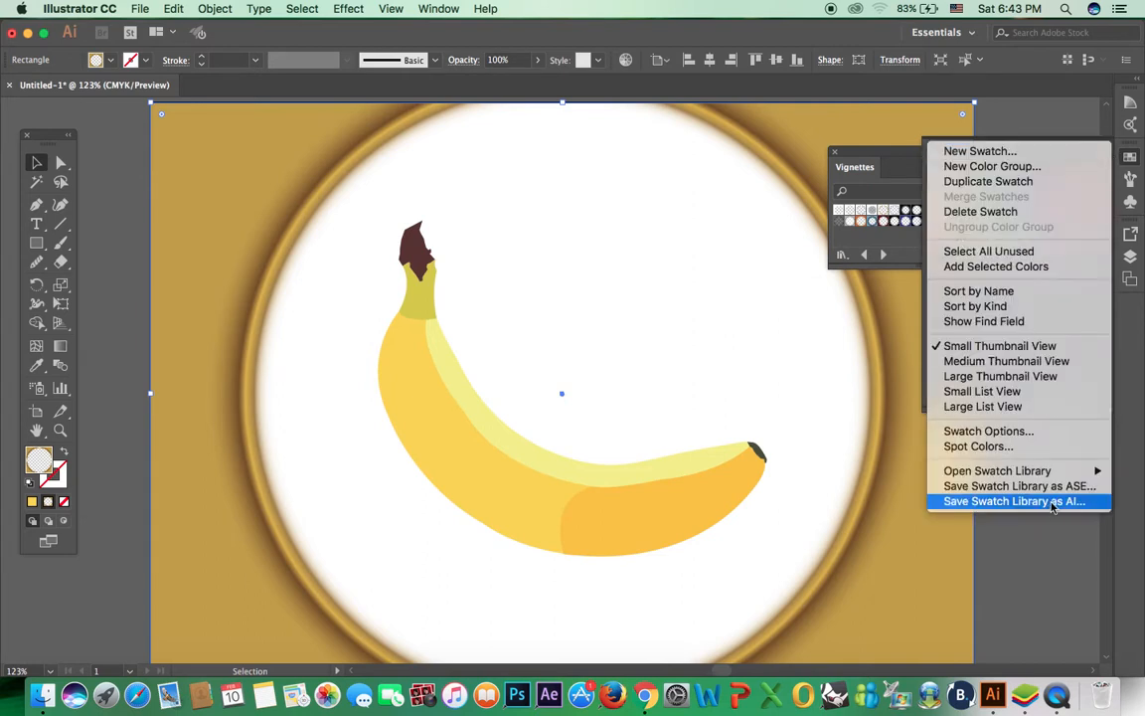
mouse_move(1074, 473)
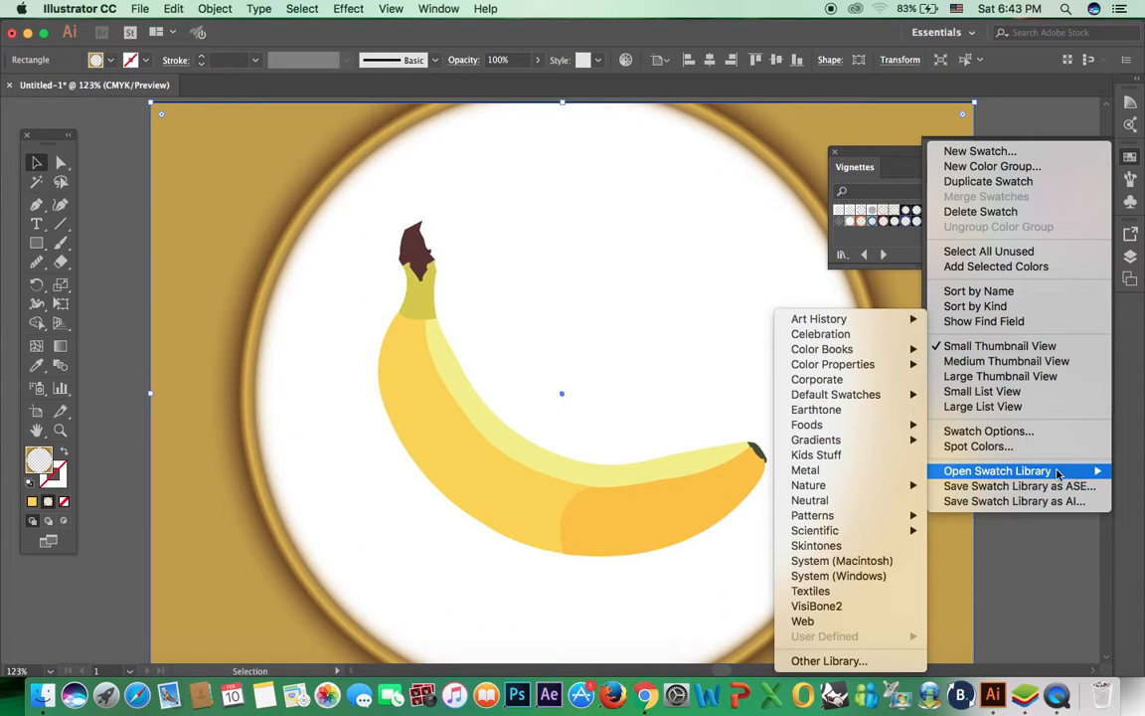
mouse_move(913, 446)
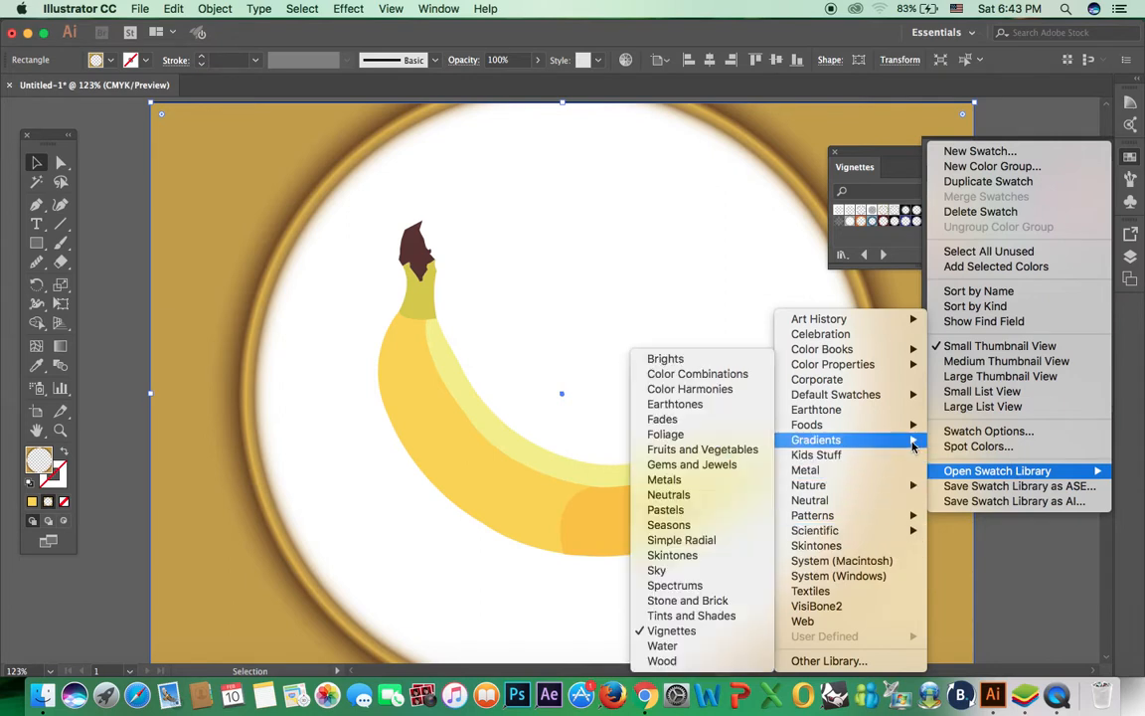
click(718, 632)
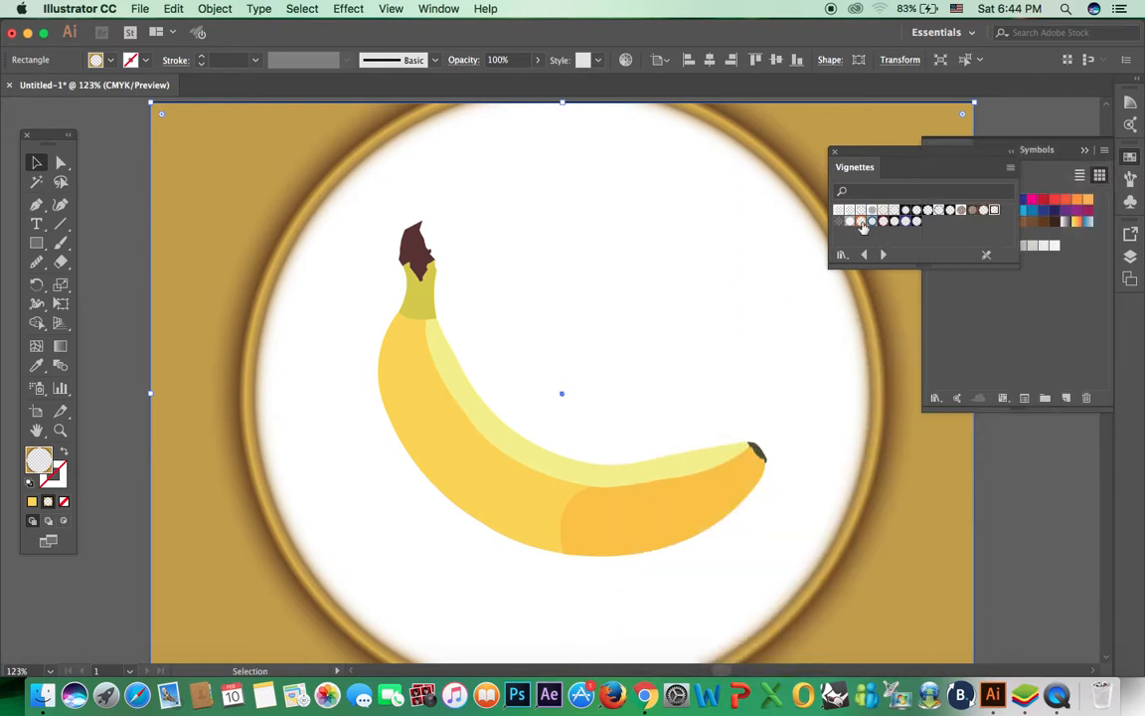
click(1010, 545)
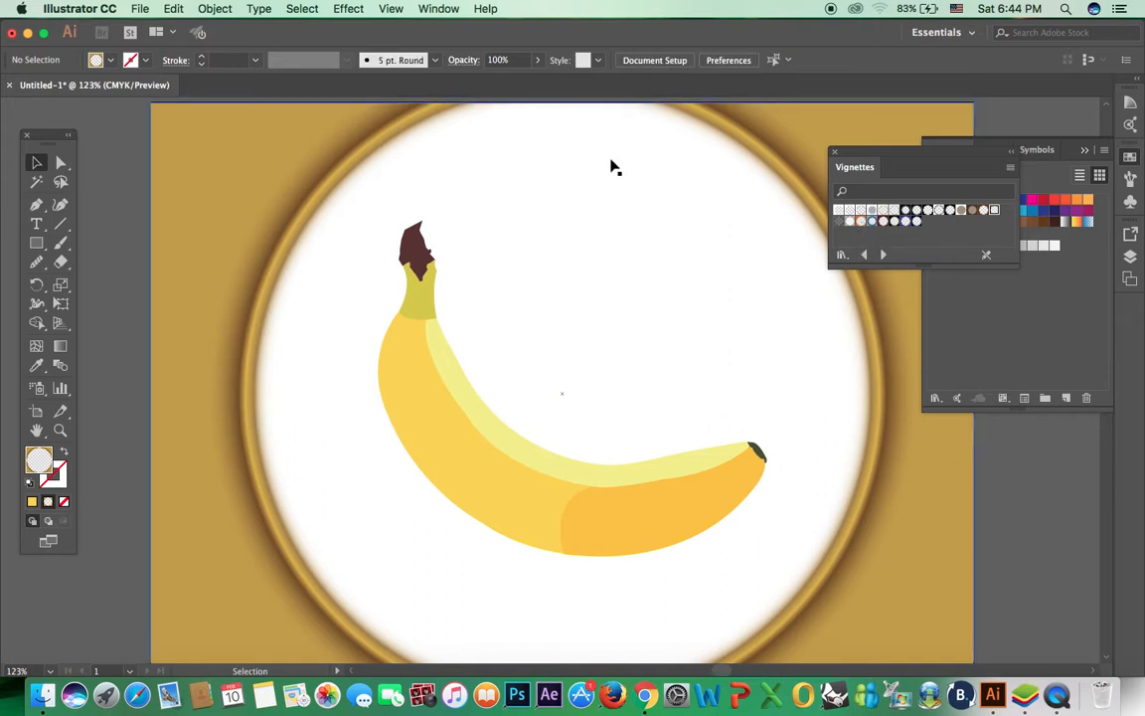
key(Tab)
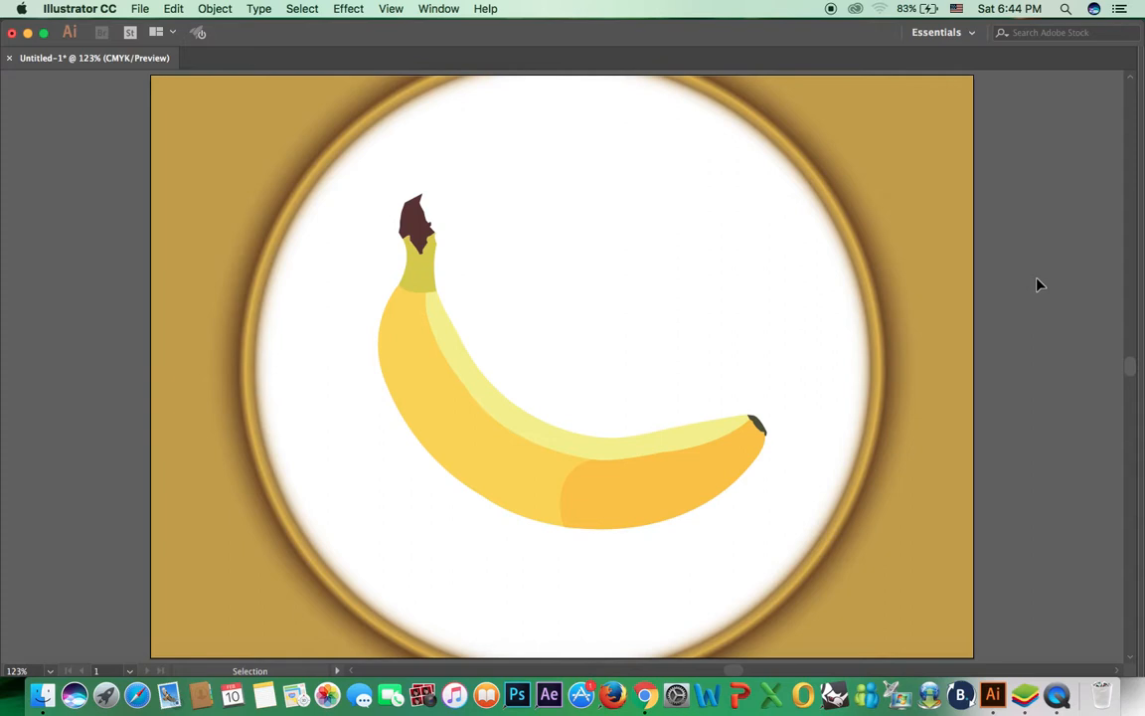
key(Tab)
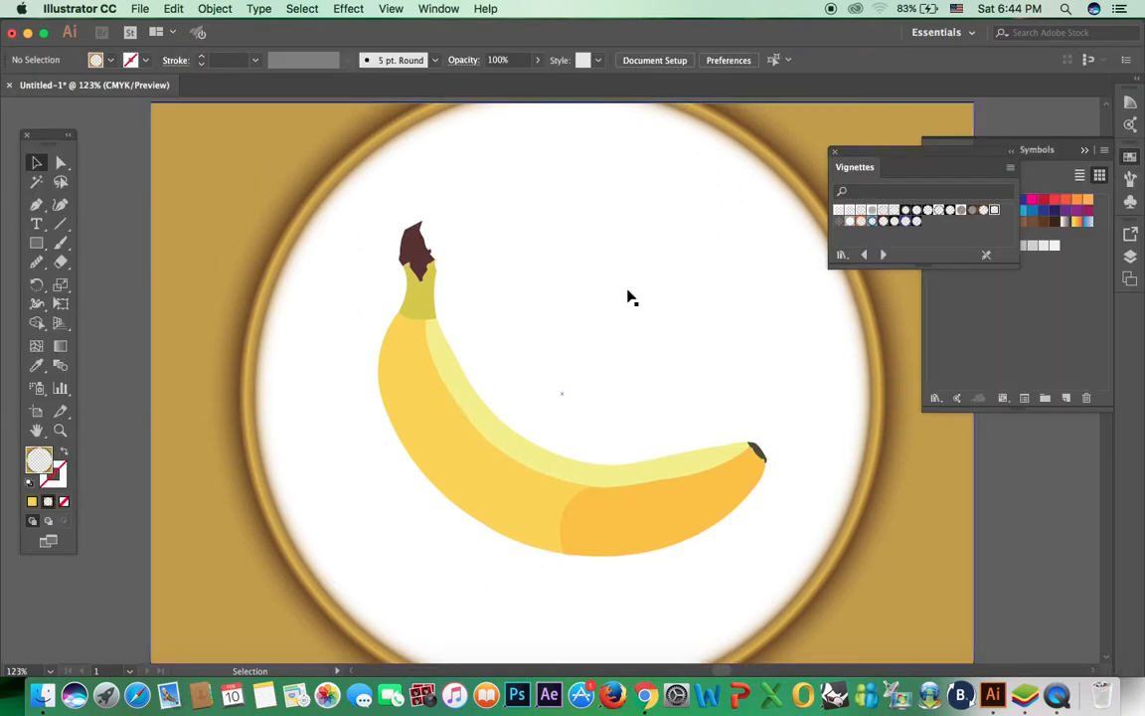
- Show the layer list with the background rectangle selected, expand Layer 1 and highlight the banana group's entry
click(422, 390)
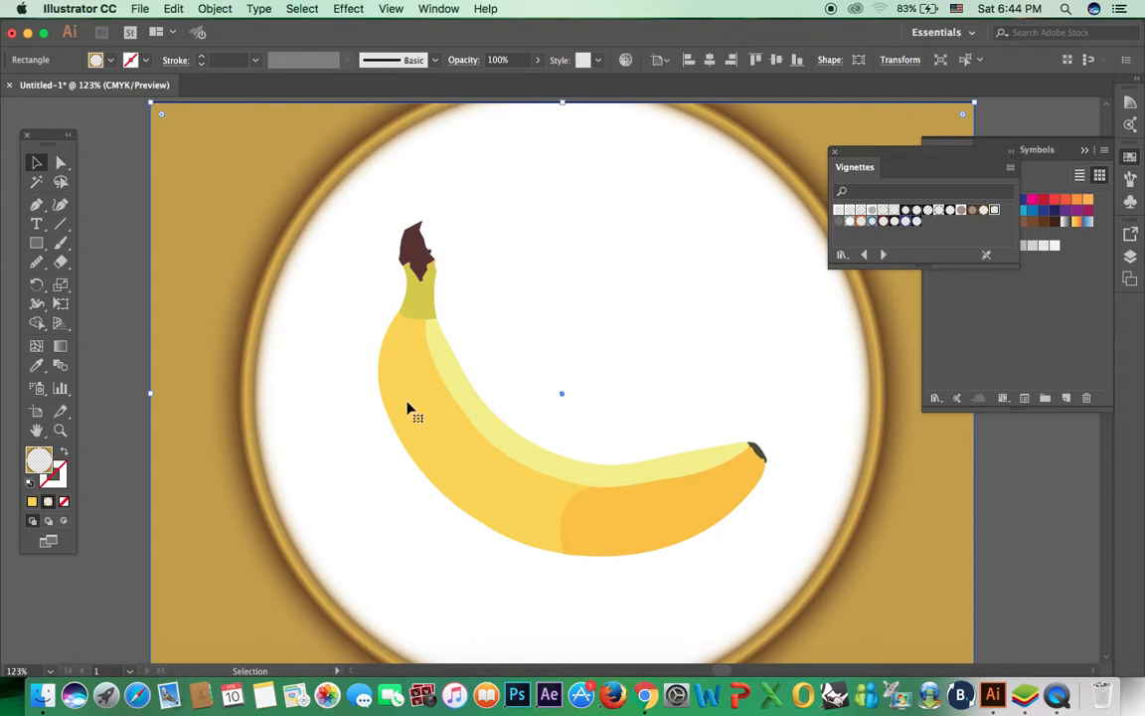
click(1060, 153)
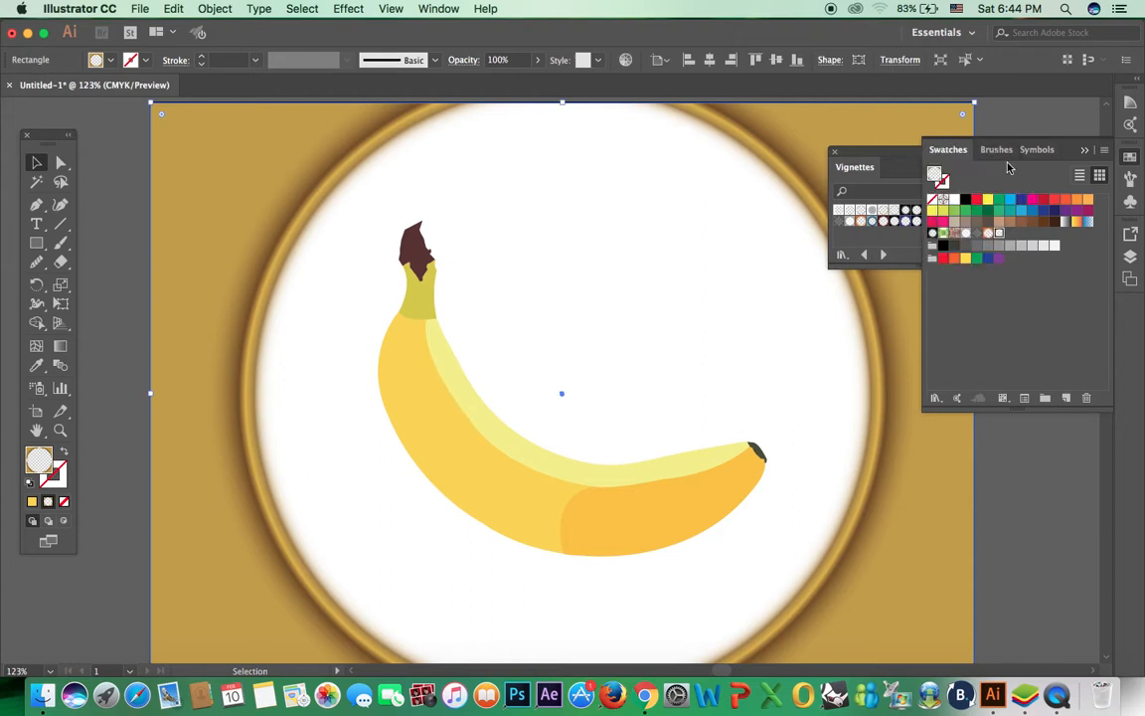
click(430, 8)
click(496, 459)
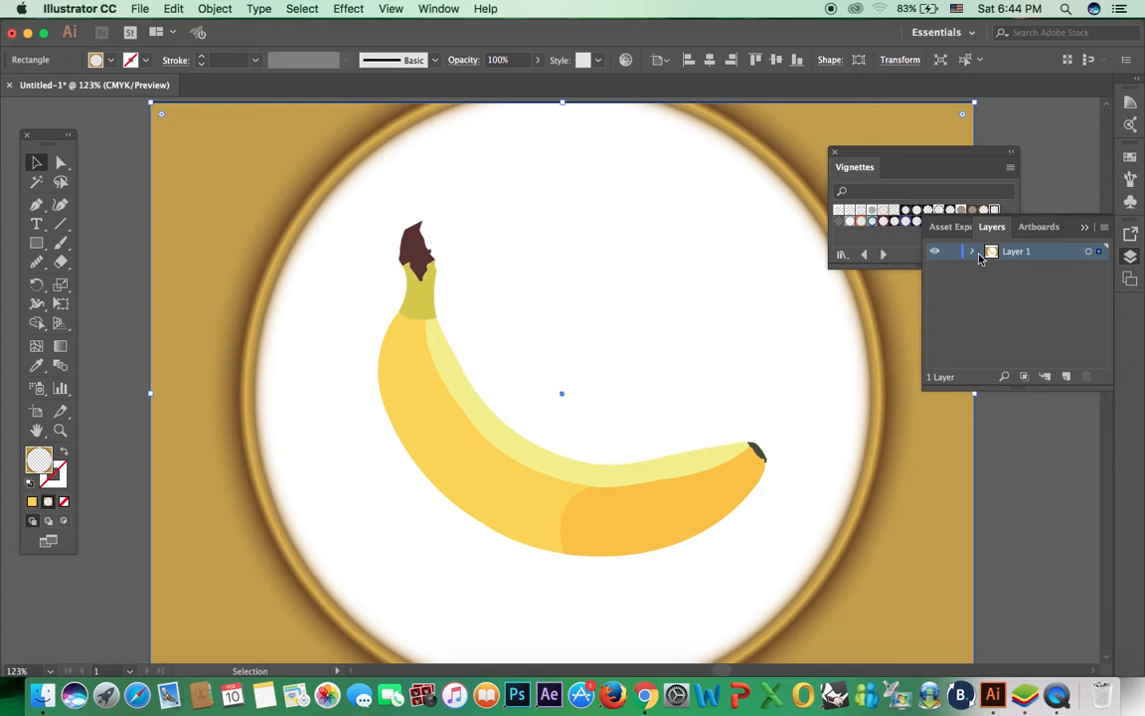
click(1033, 285)
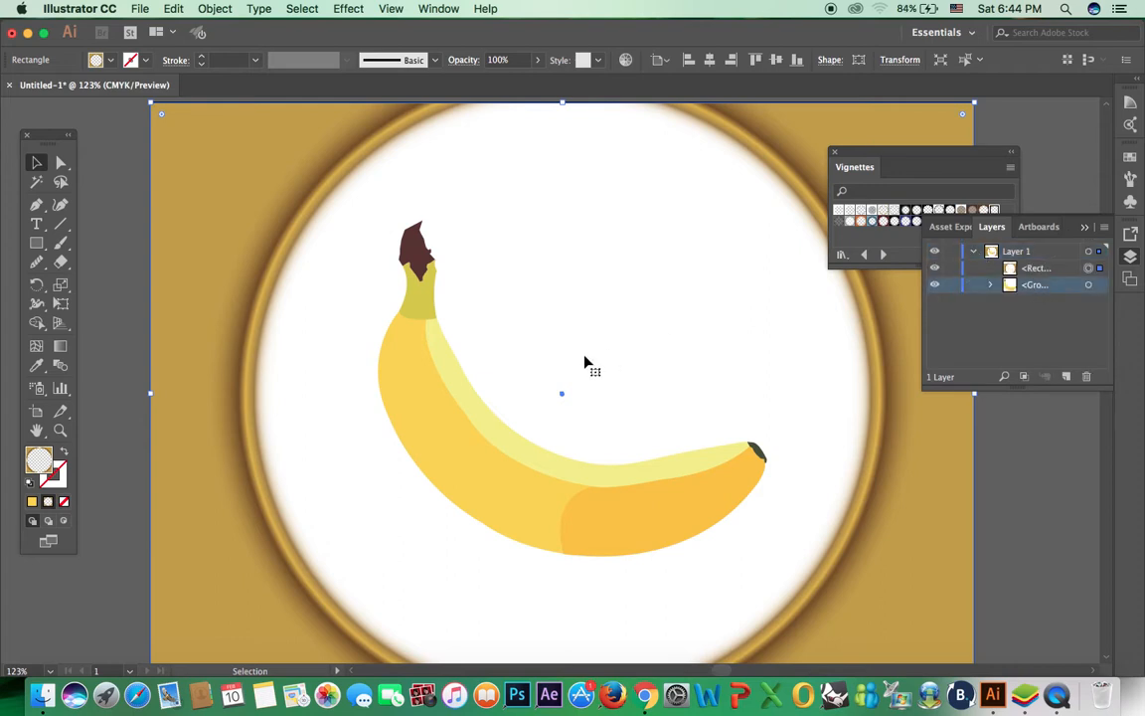
- Try to group the background rectangle with the banana artwork
click(934, 285)
key(super)
click(229, 10)
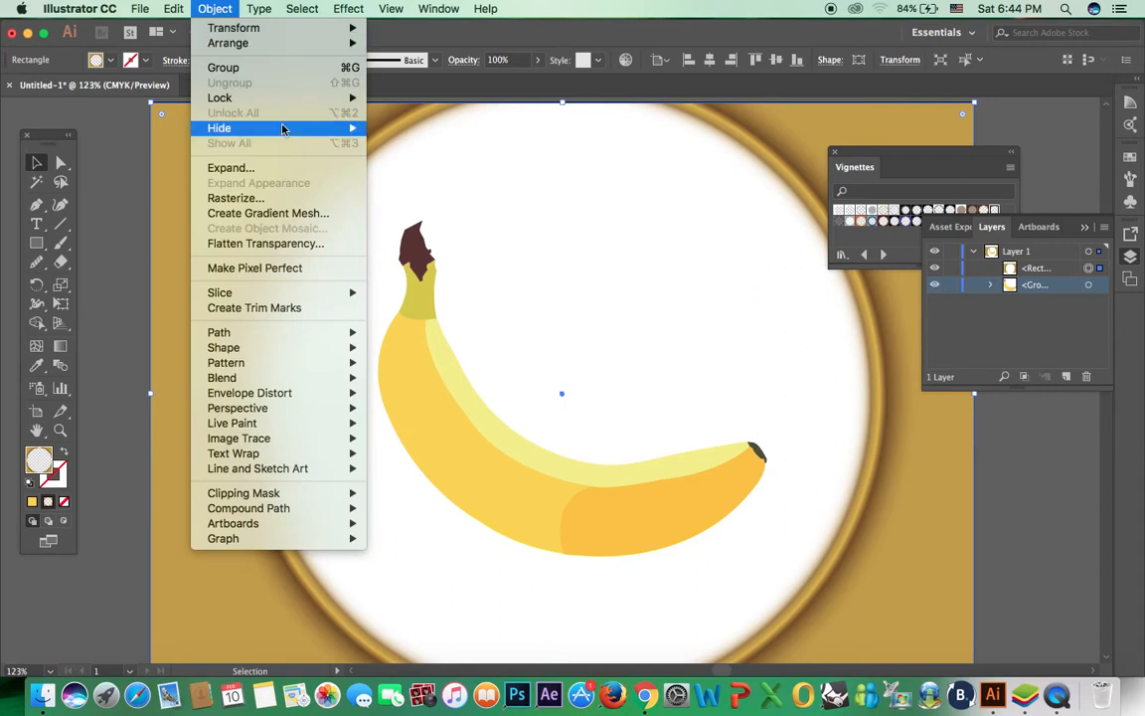
click(275, 71)
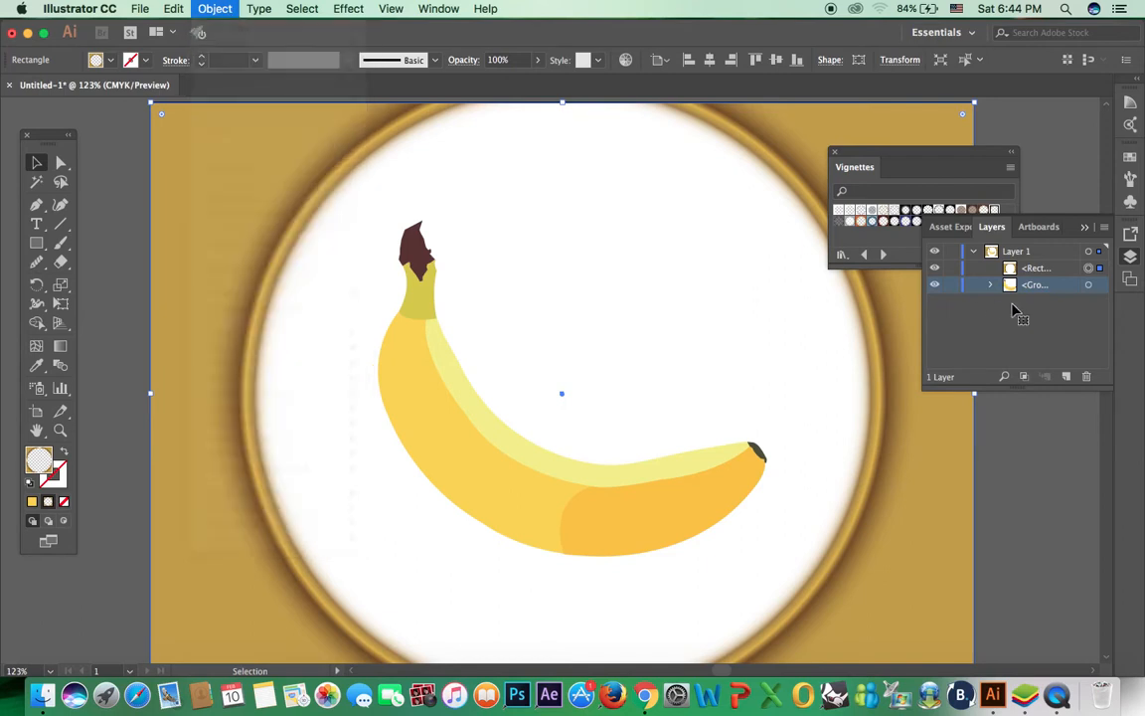
- Inspect the banana group's sublayers, make a clipping mask from the group and release it again
click(991, 287)
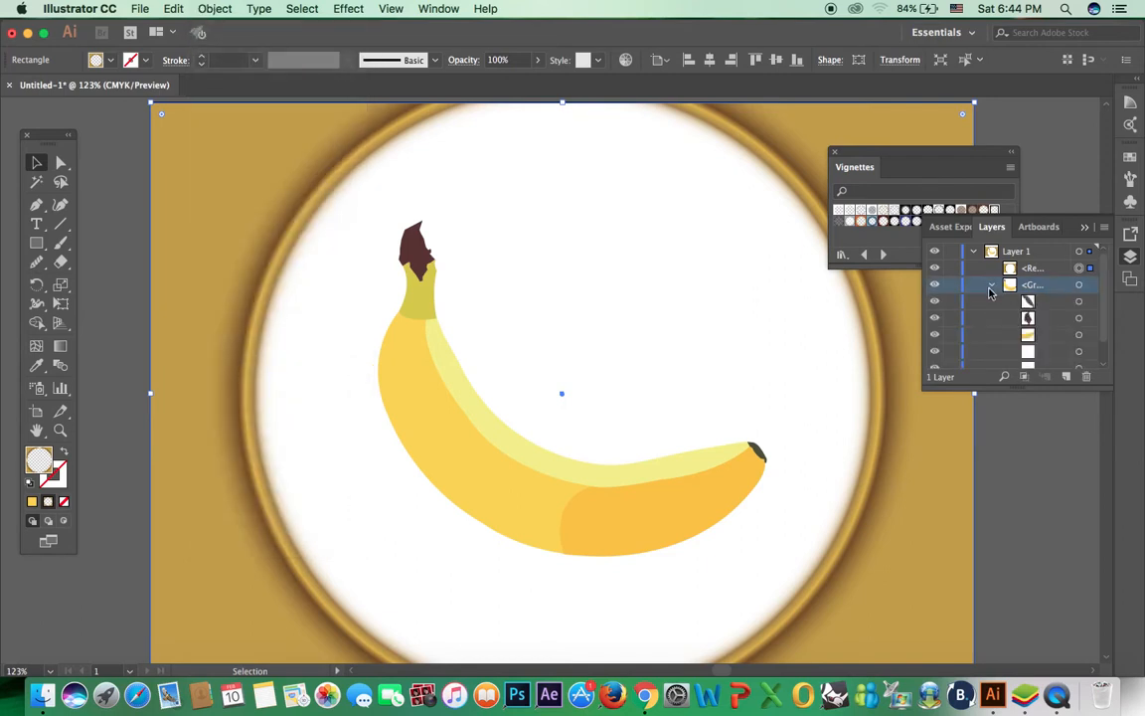
click(992, 286)
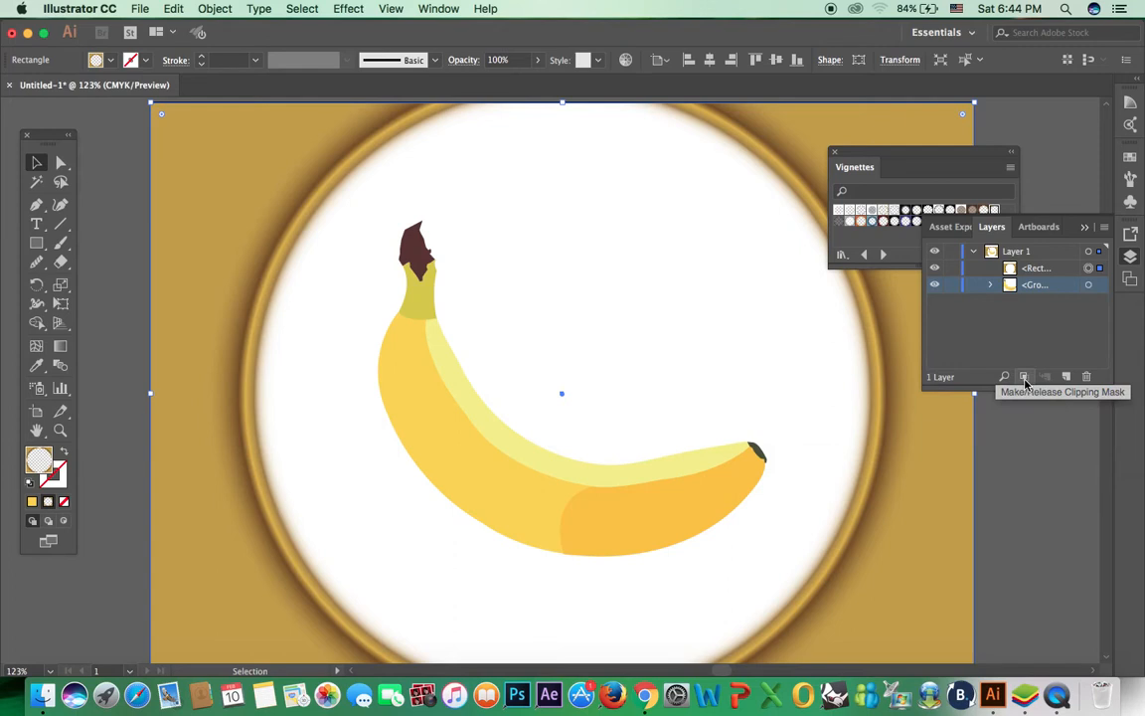
click(1023, 377)
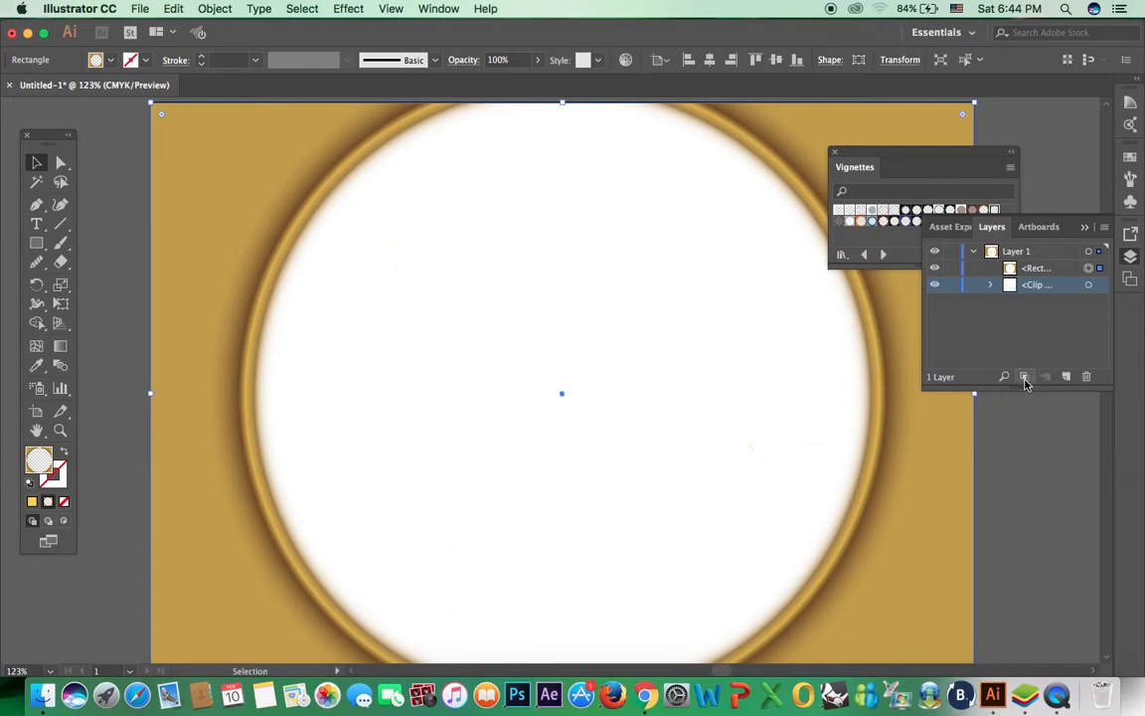
click(1024, 379)
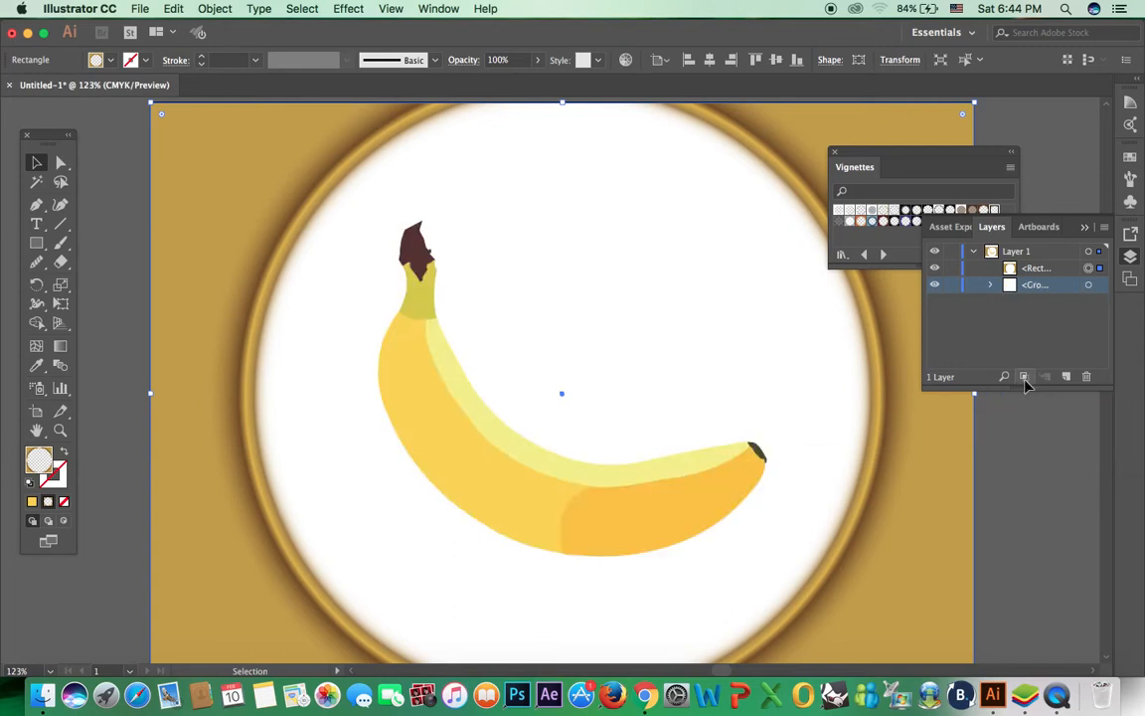
click(1103, 227)
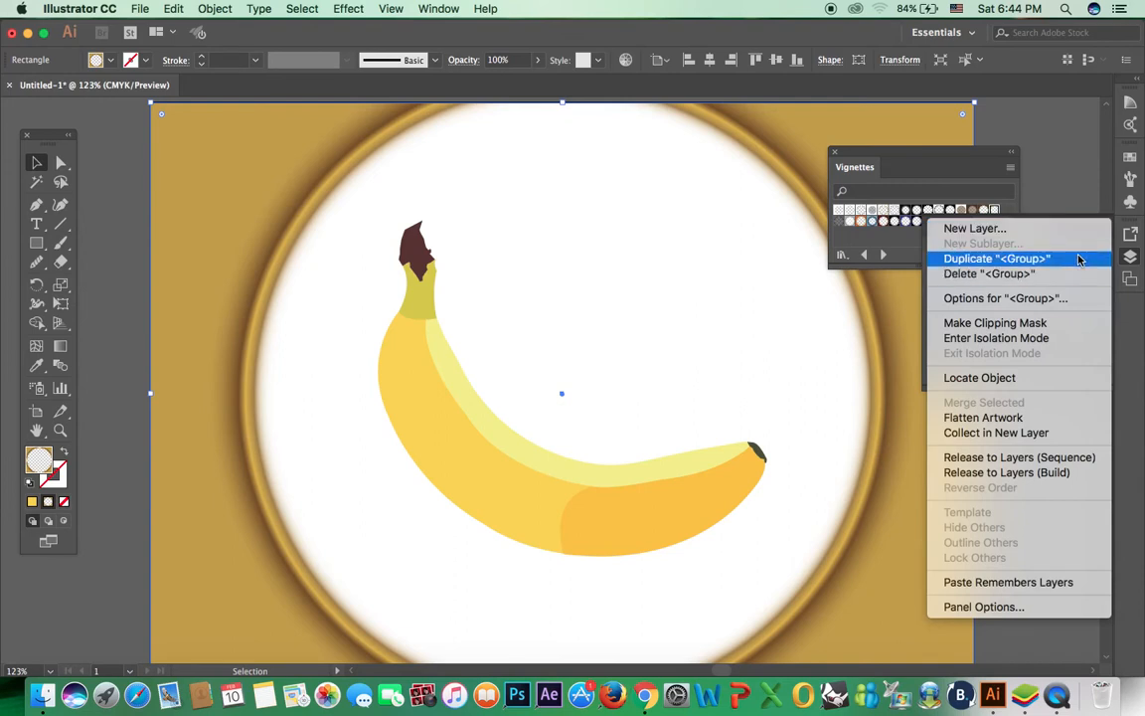
click(1085, 302)
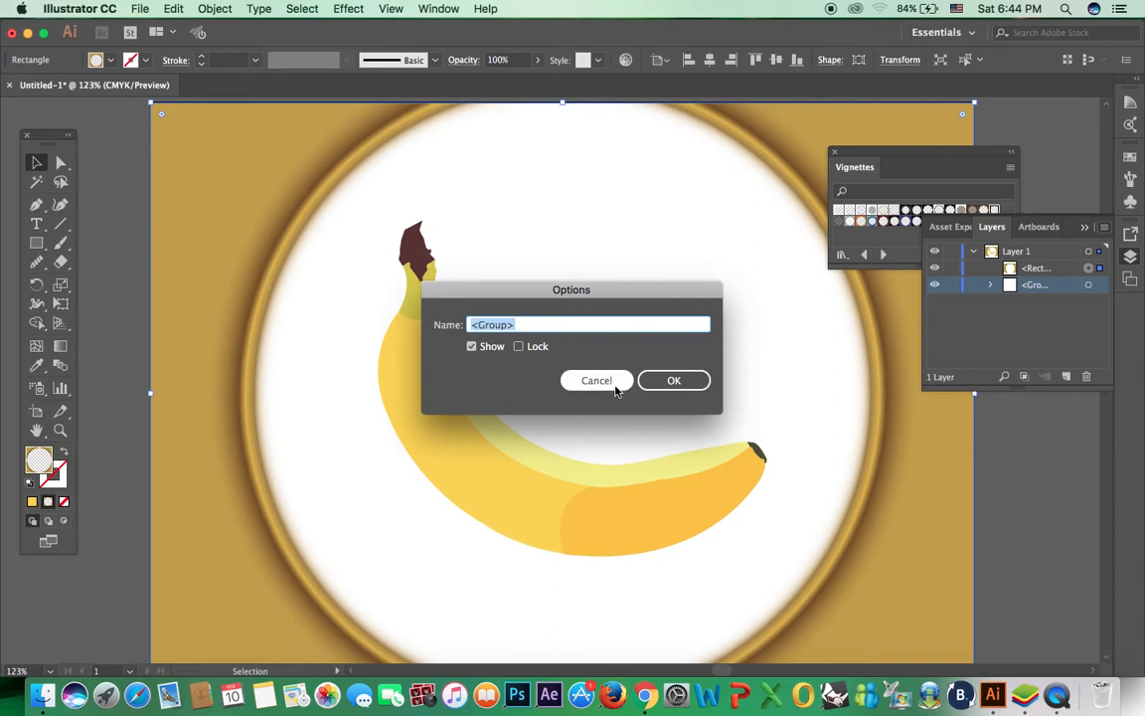
click(609, 384)
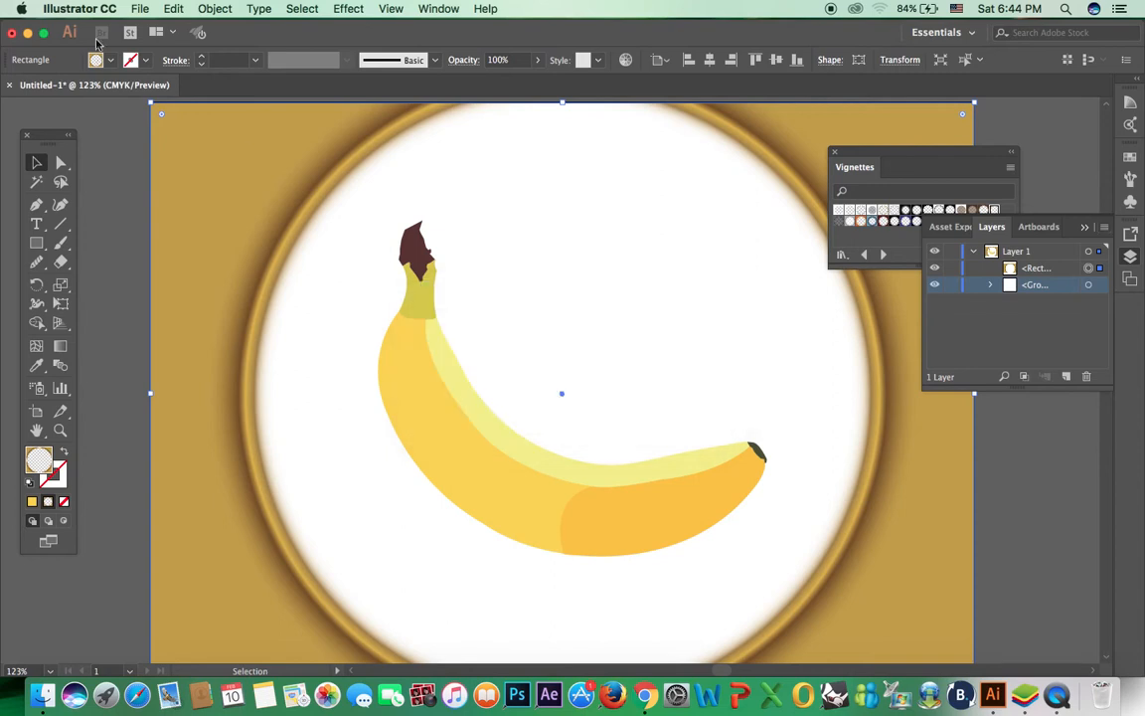
- Try to group the selected background rectangle, undo the grouping and clear the selection
click(216, 9)
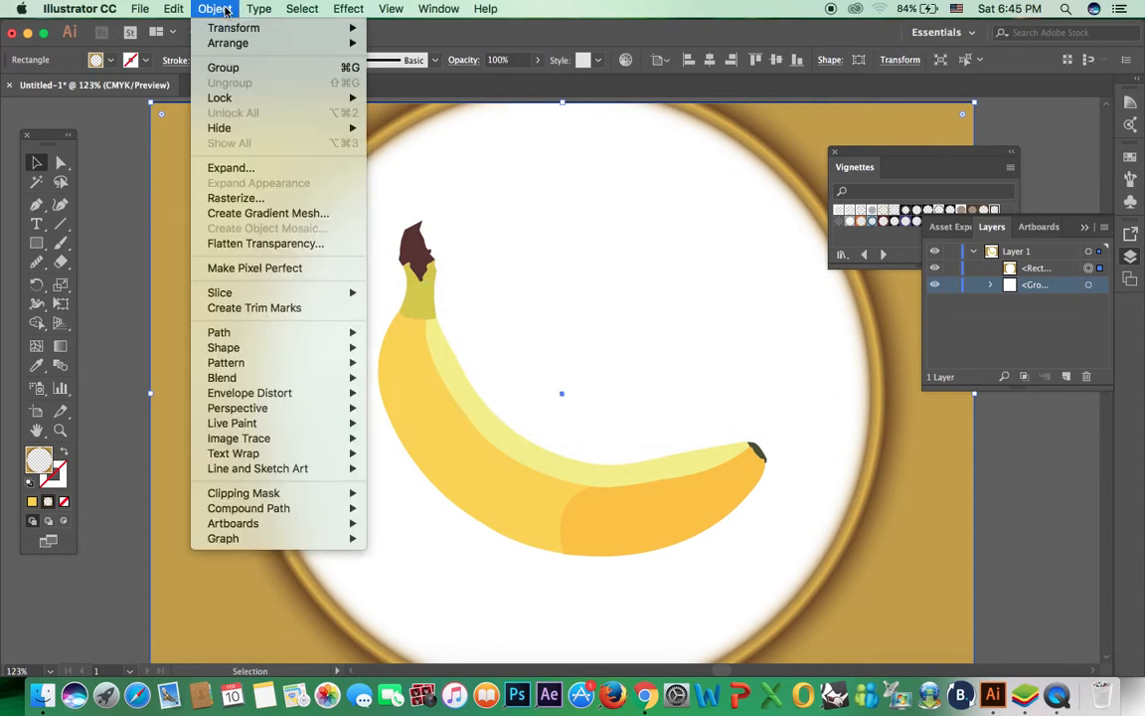
click(258, 71)
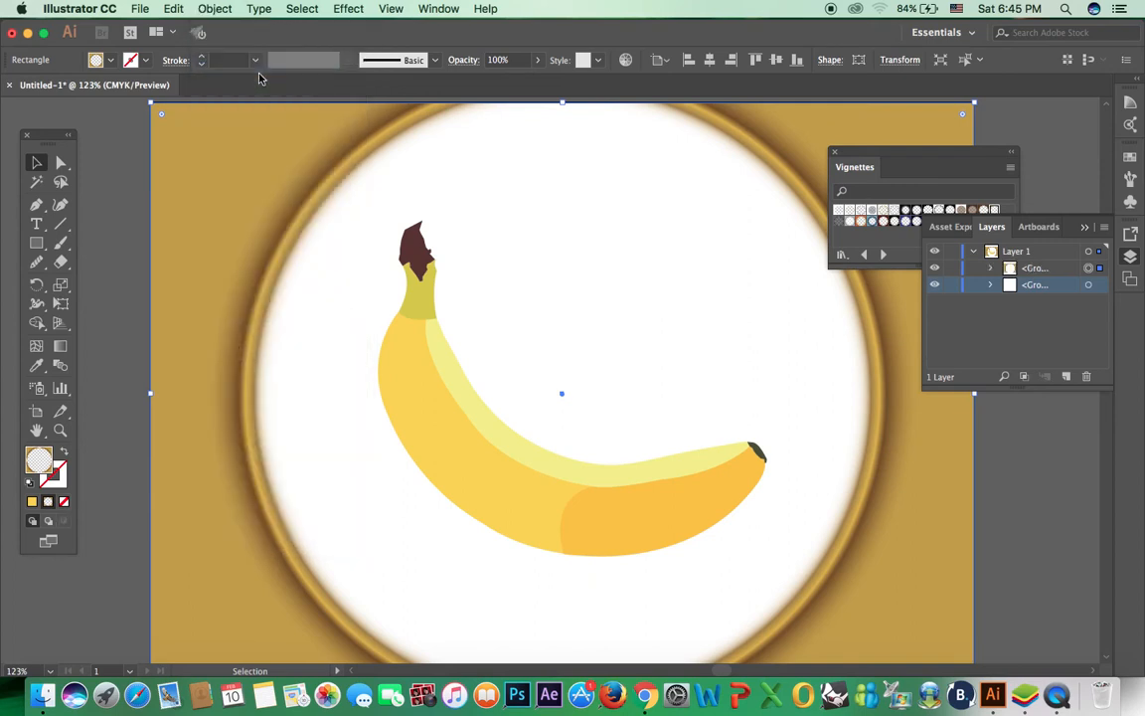
key(super+z)
click(1039, 430)
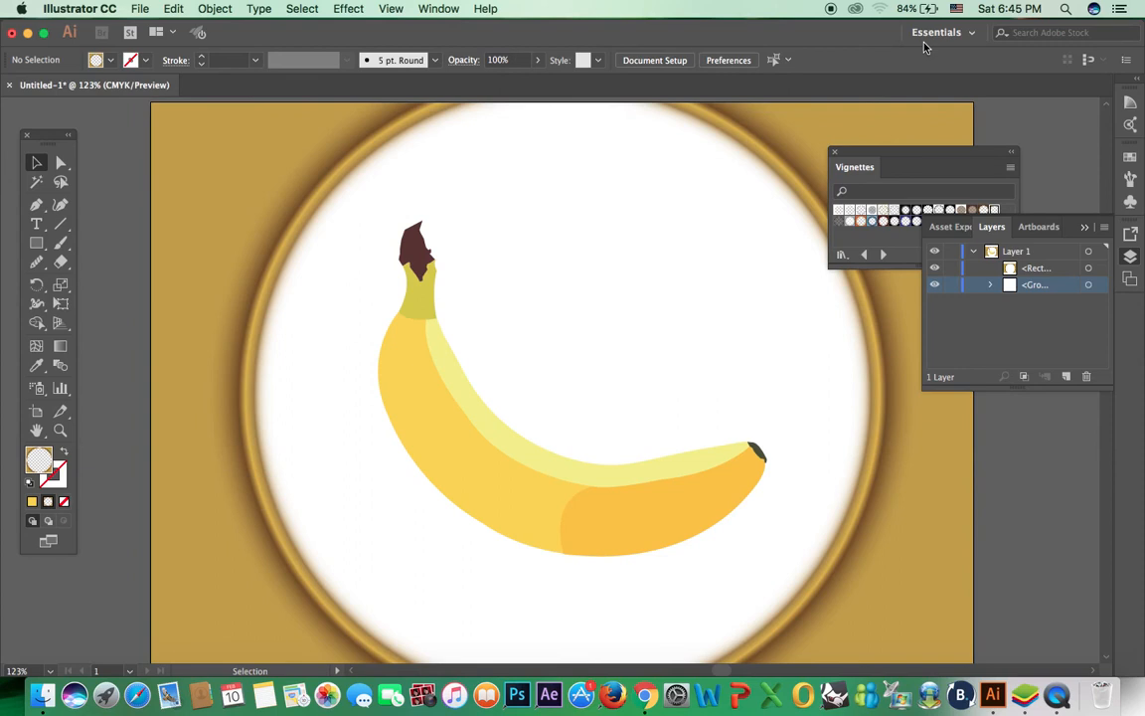